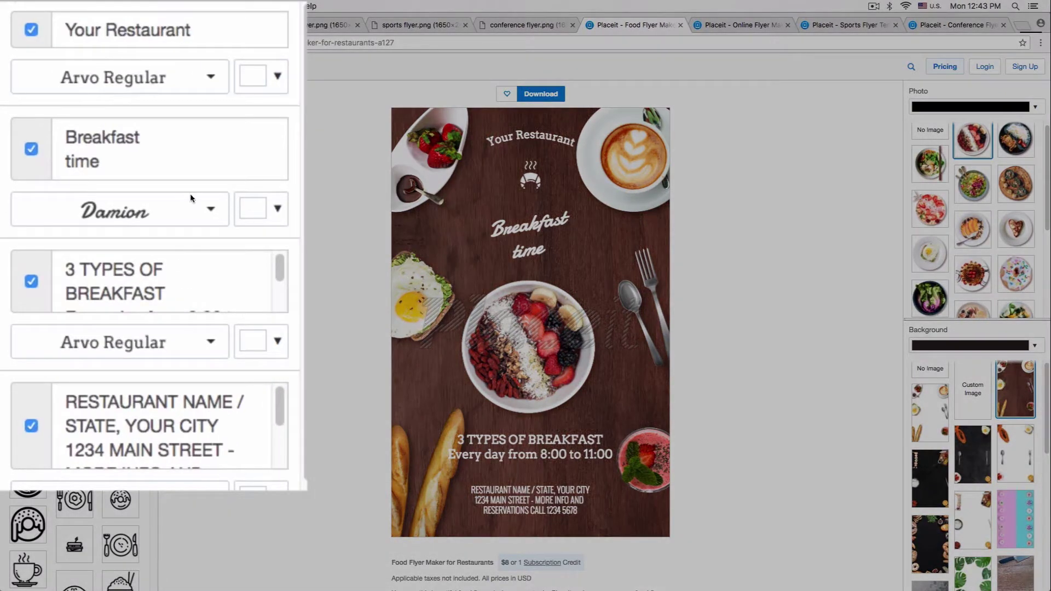
- Replace the "Your Restaurant" text on the flyer with "fdsfdsfsdf"
click(32, 30)
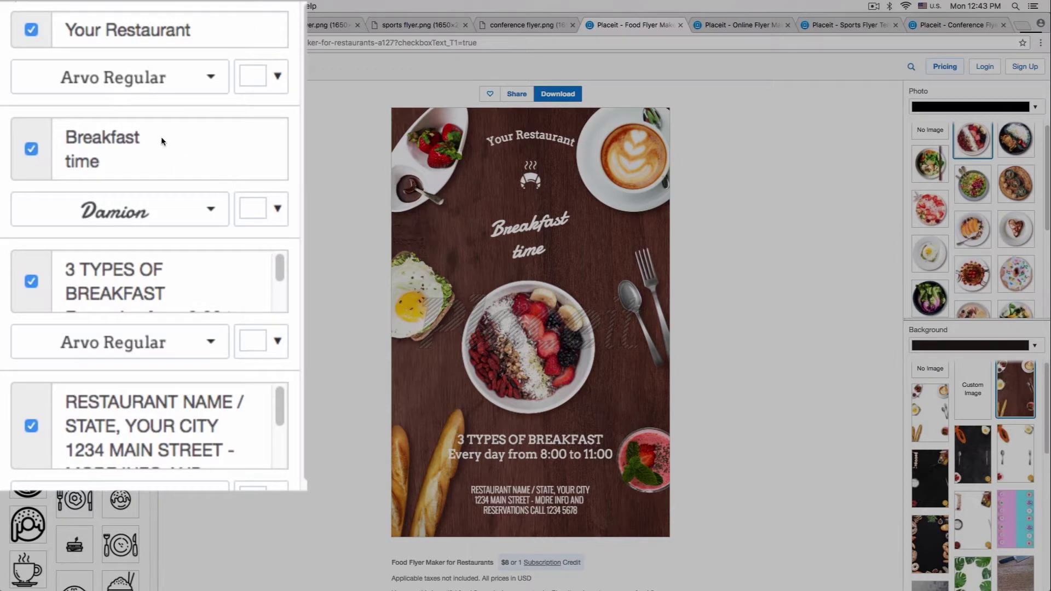
click(171, 26)
triple_click(171, 25)
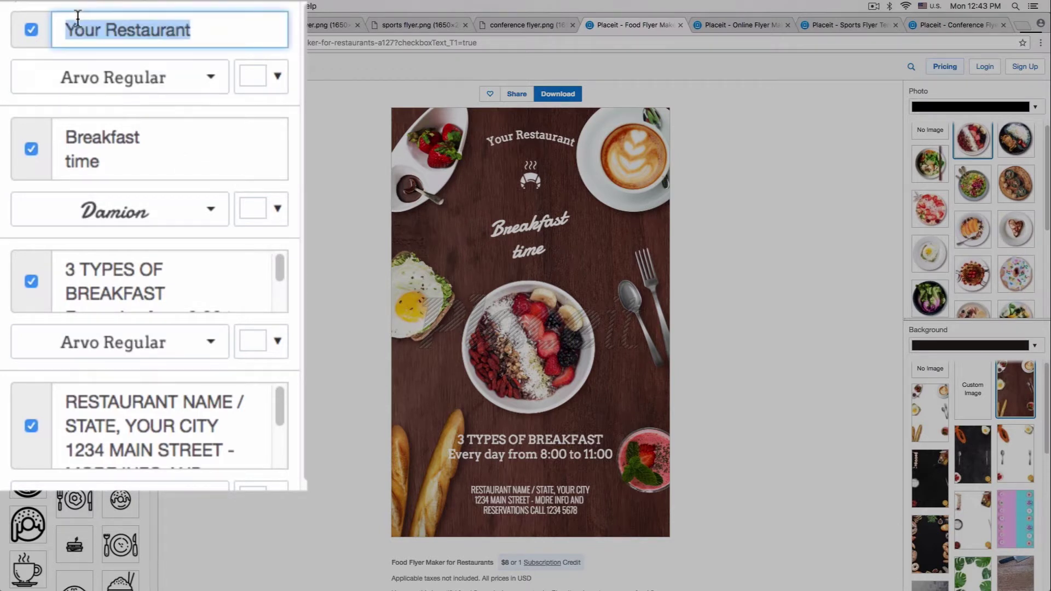
text(fdsfdsfsdf)
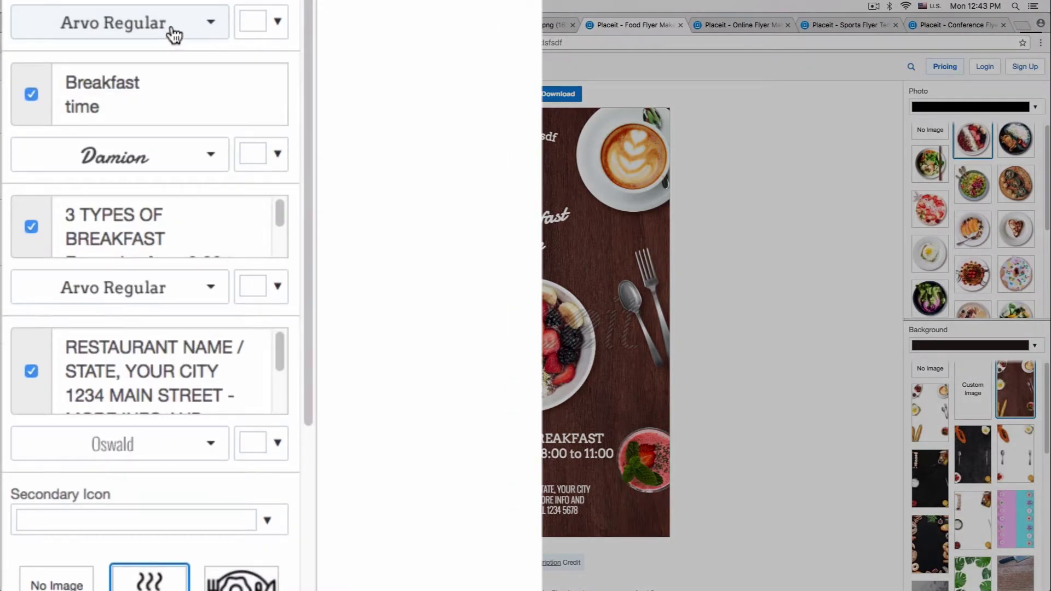
- Try the Bad Script font on the restaurant name text and set it back to Arvo Regular
click(174, 39)
click(481, 122)
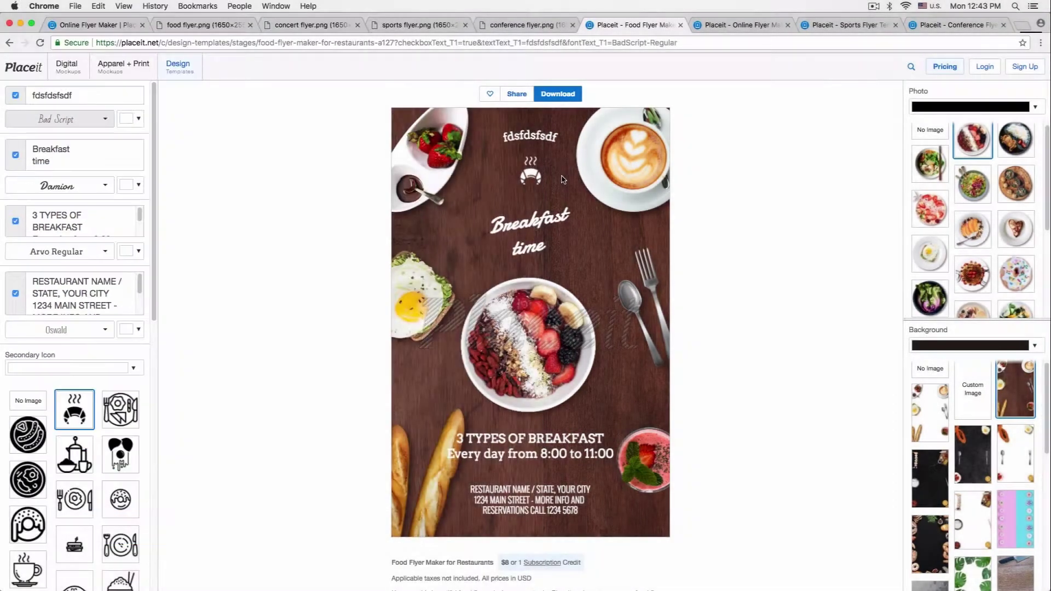
click(66, 119)
click(228, 122)
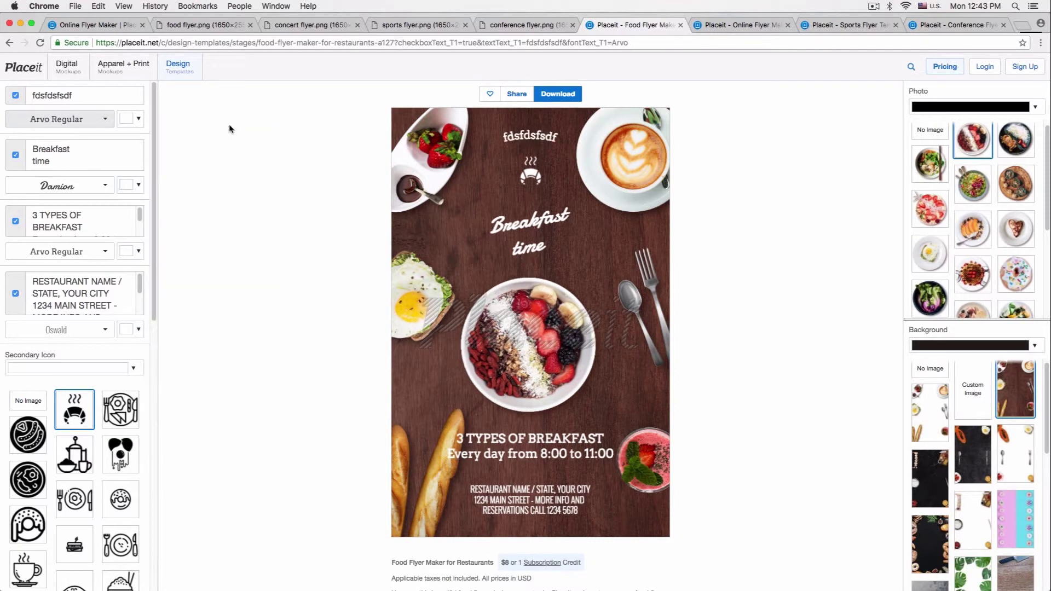
- Colour the restaurant name text with the orange swatch #e69138
click(134, 120)
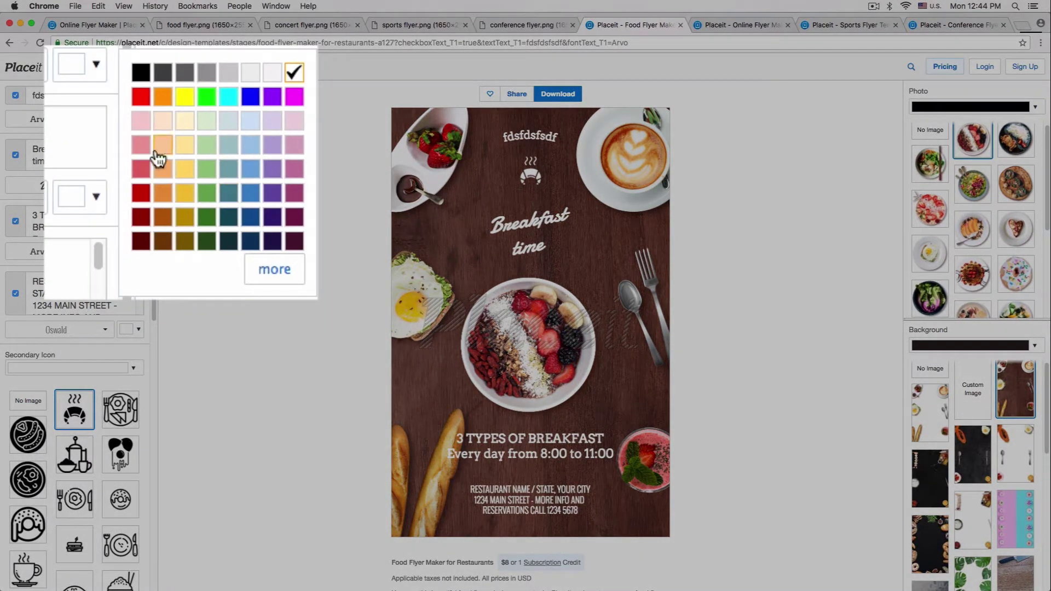
click(165, 199)
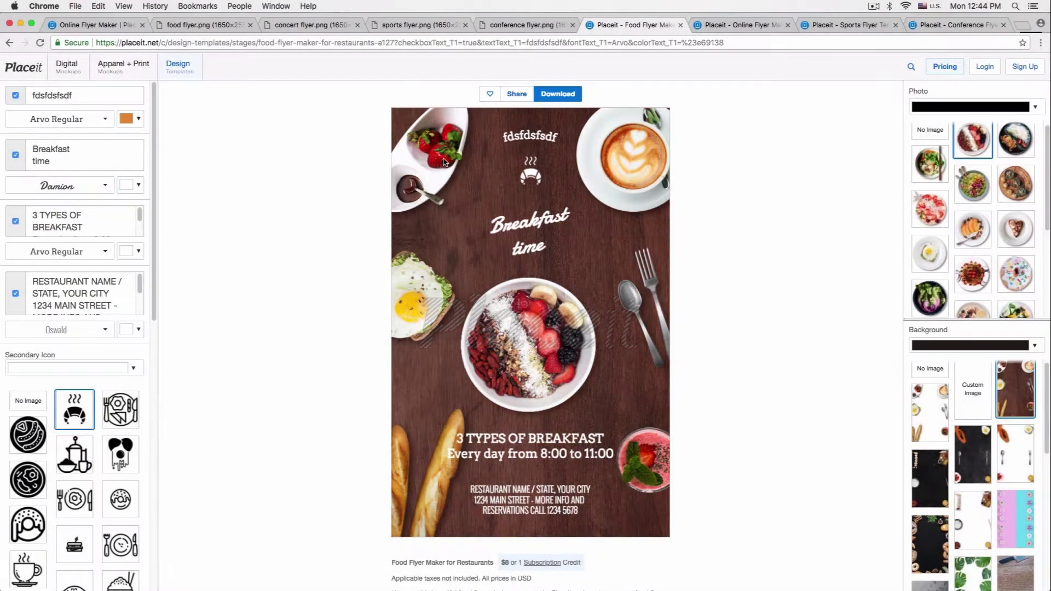
- Apply the custom purple #6633e8 to the restaurant name text and return its colour to white
click(129, 120)
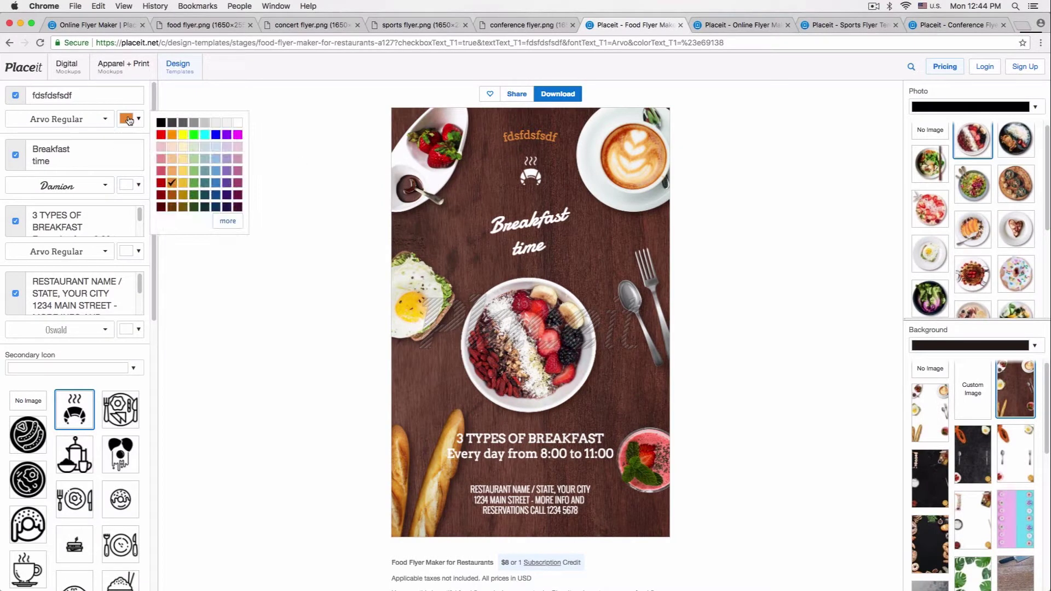
click(229, 220)
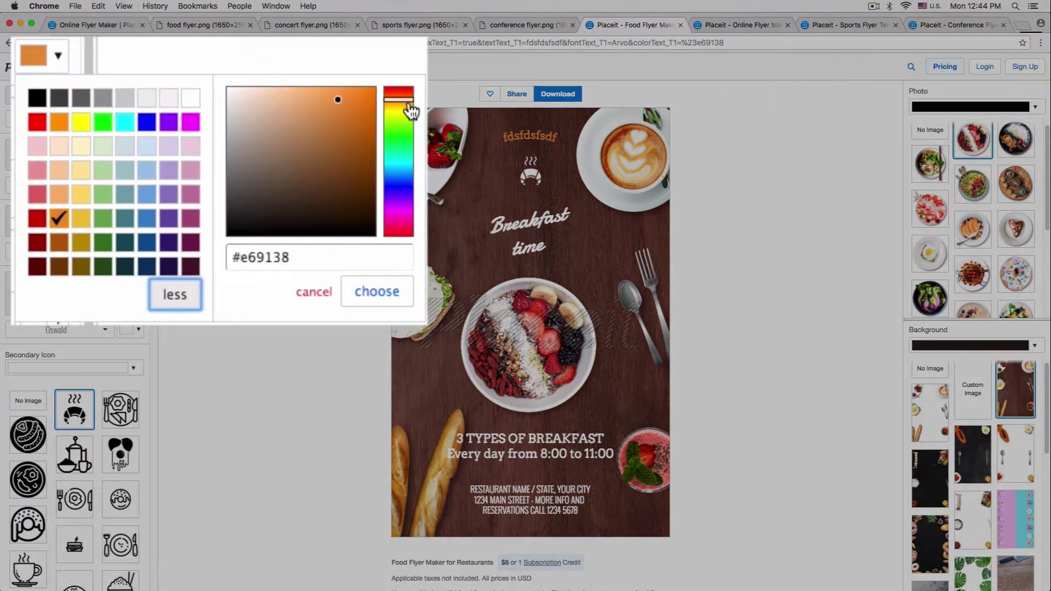
mouse_move(312, 146)
mouse_down()
mouse_move(313, 195)
mouse_move(308, 144)
mouse_up()
drag(395, 106, 399, 193)
mouse_move(336, 127)
mouse_down()
mouse_move(301, 147)
mouse_move(340, 99)
mouse_up()
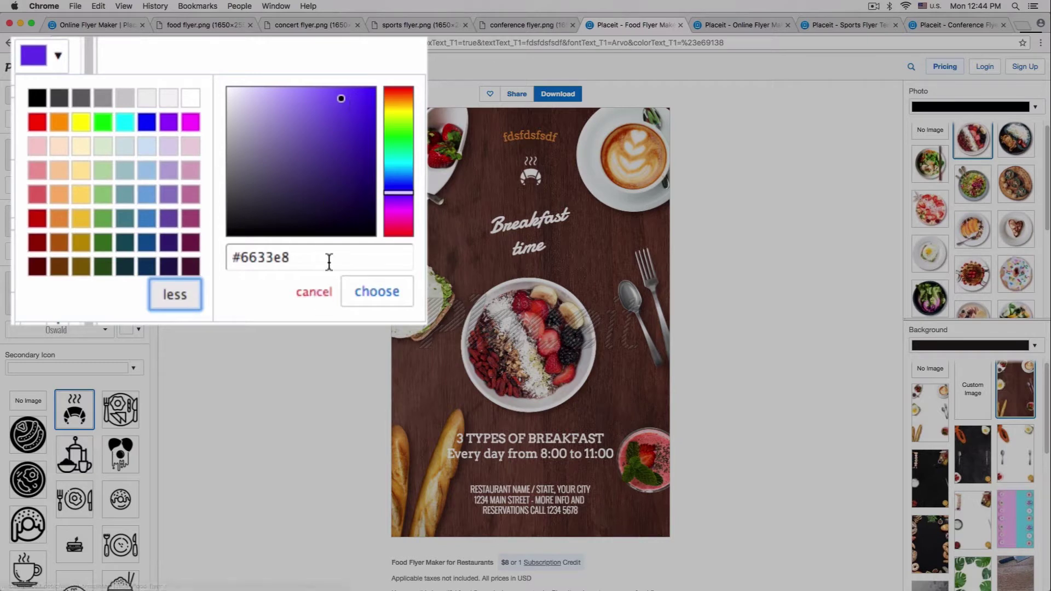
triple_click(286, 258)
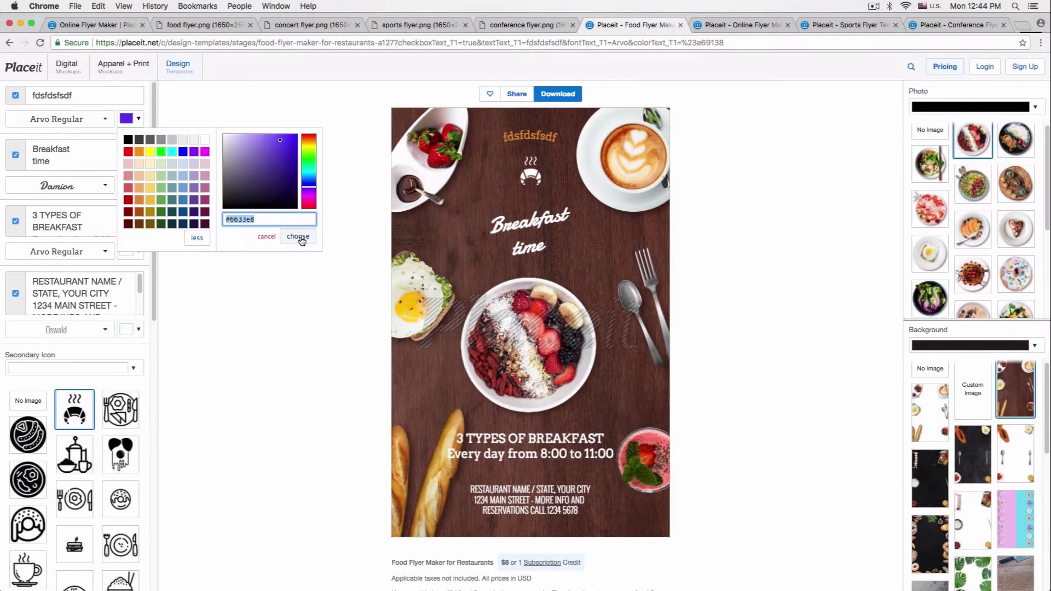
click(298, 237)
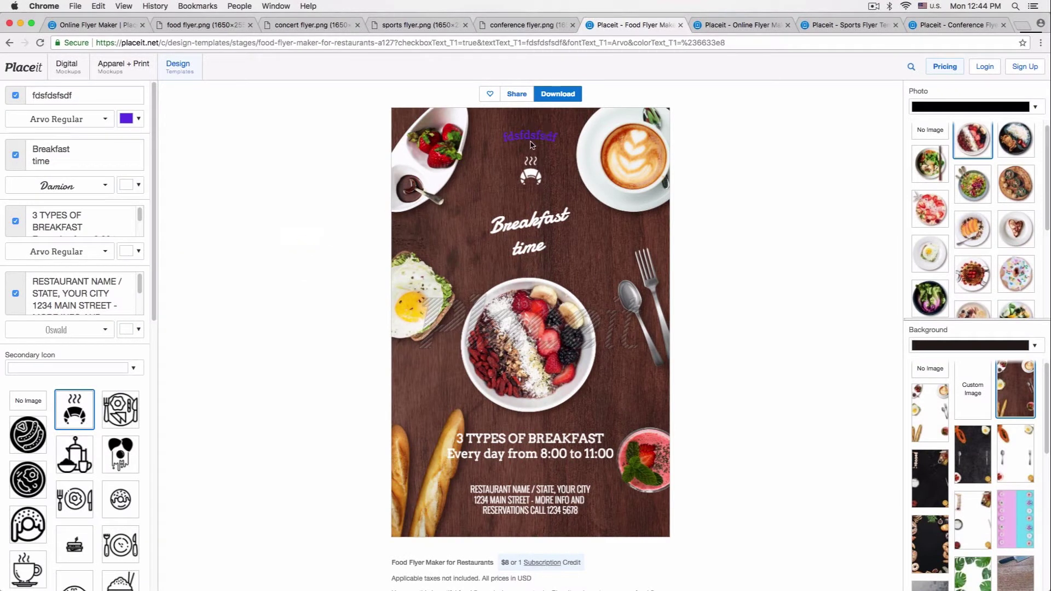
click(134, 120)
click(239, 128)
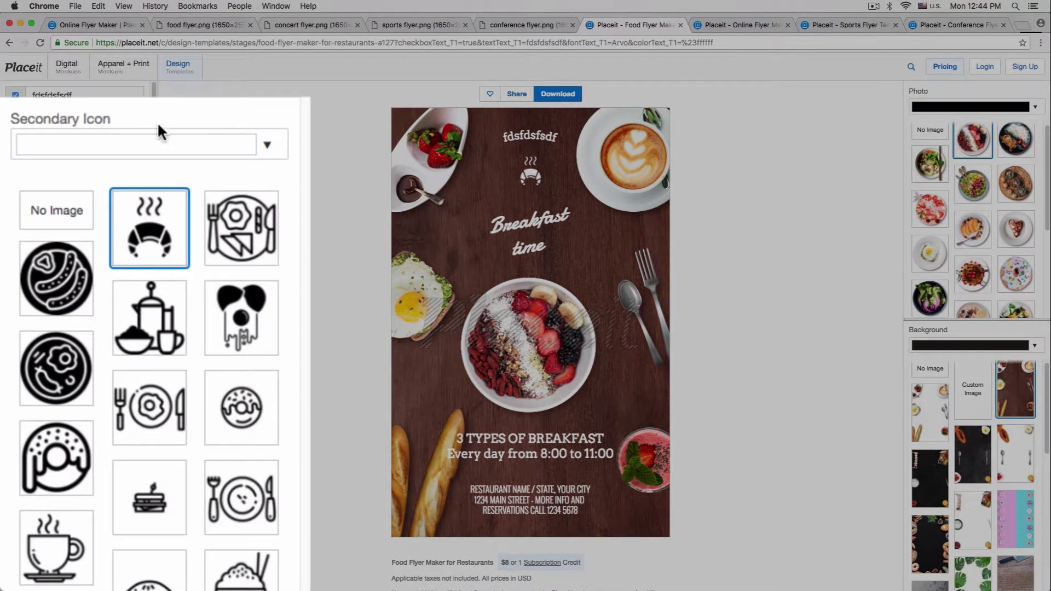
- Try the fork, egg plate and knife icon and No Image as the secondary icon, and restore the steaming croissant
scroll(164, 350, down, 3)
click(158, 230)
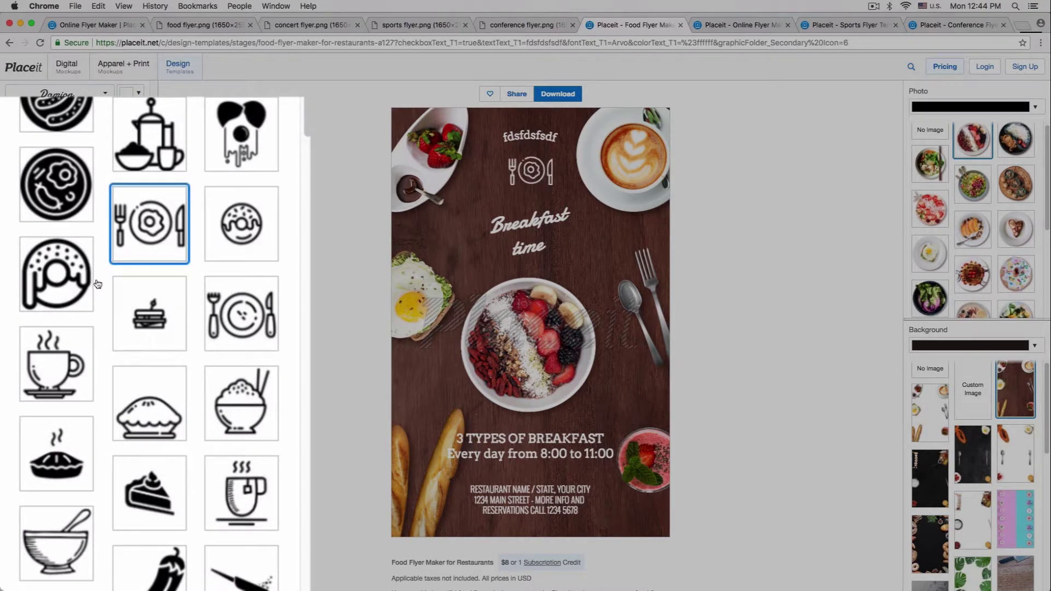
click(27, 313)
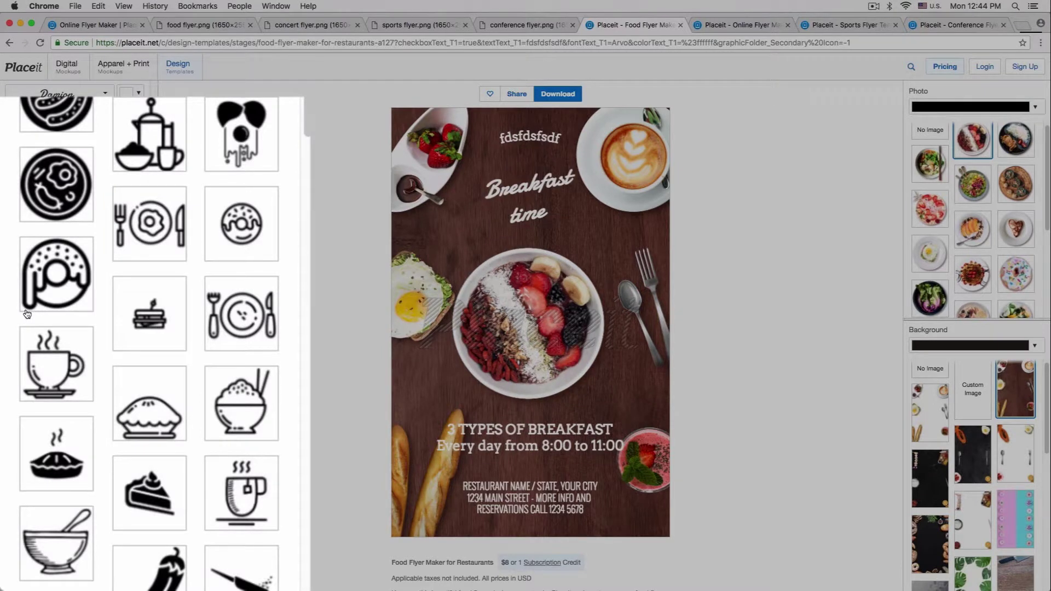
click(146, 339)
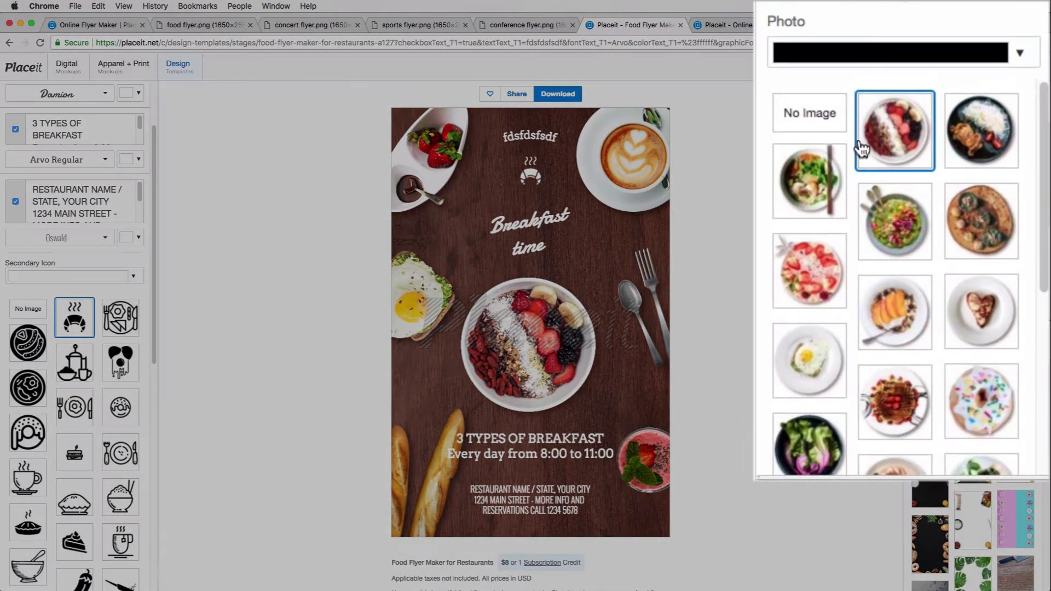
- Replace the flyer's central photo with the salad bowl with chopsticks, also trying out No Image
click(811, 195)
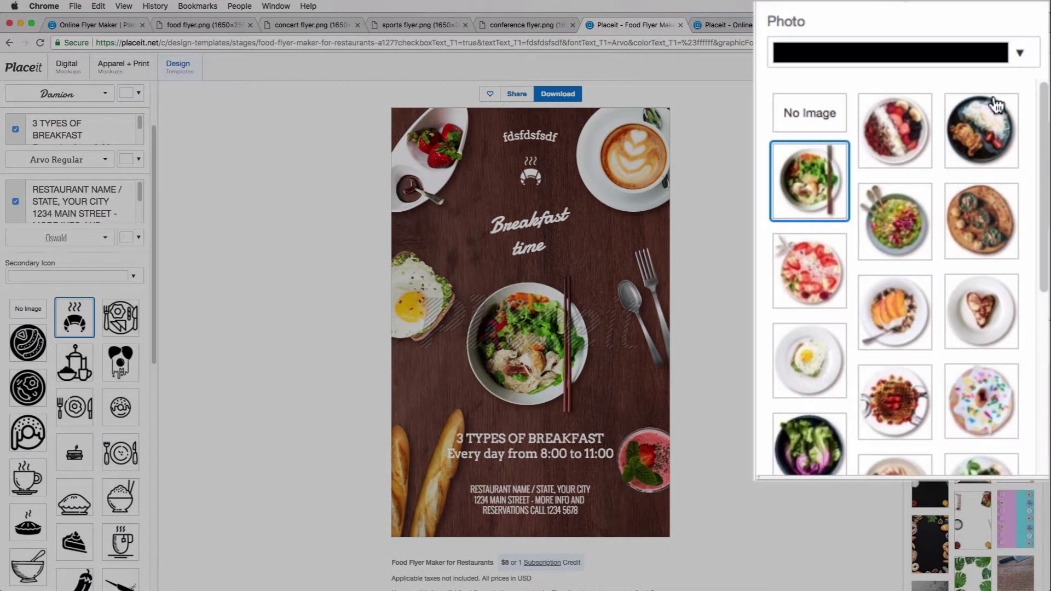
click(825, 122)
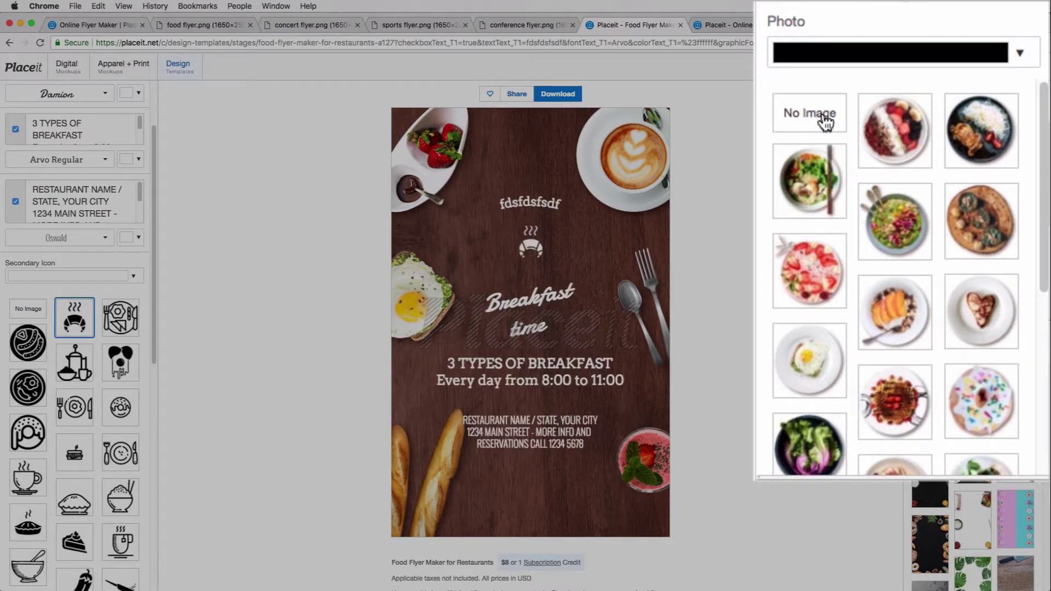
click(812, 191)
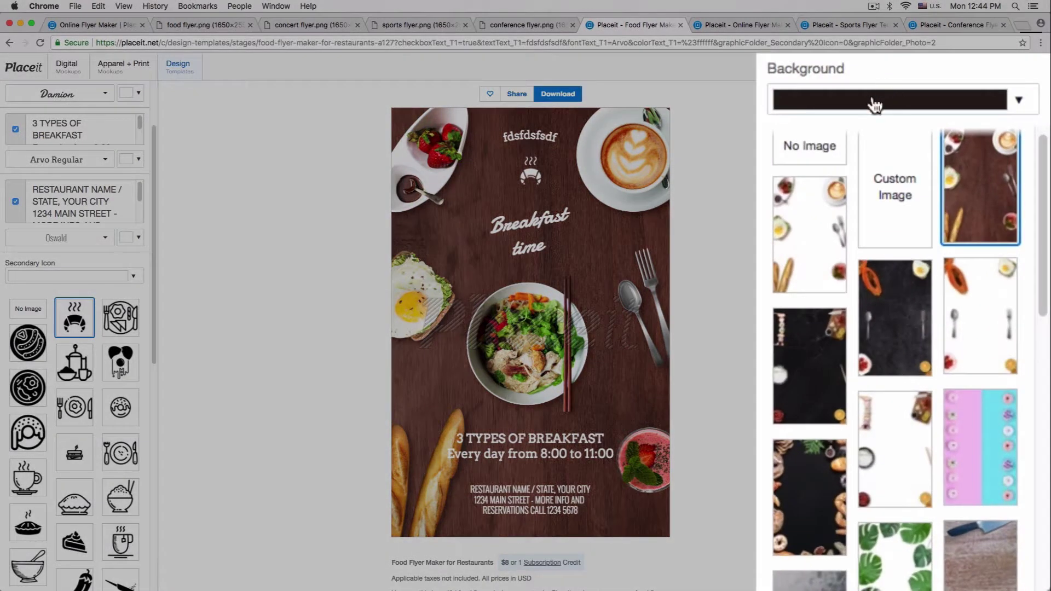
scroll(931, 165, down, 10)
scroll(891, 234, up, 10)
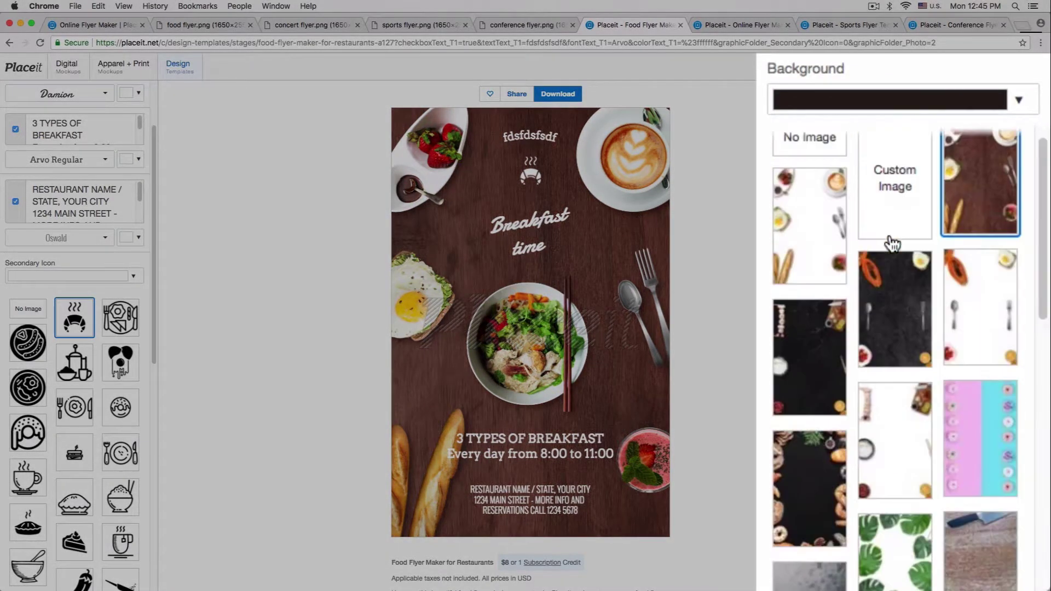
scroll(893, 243, up, 1)
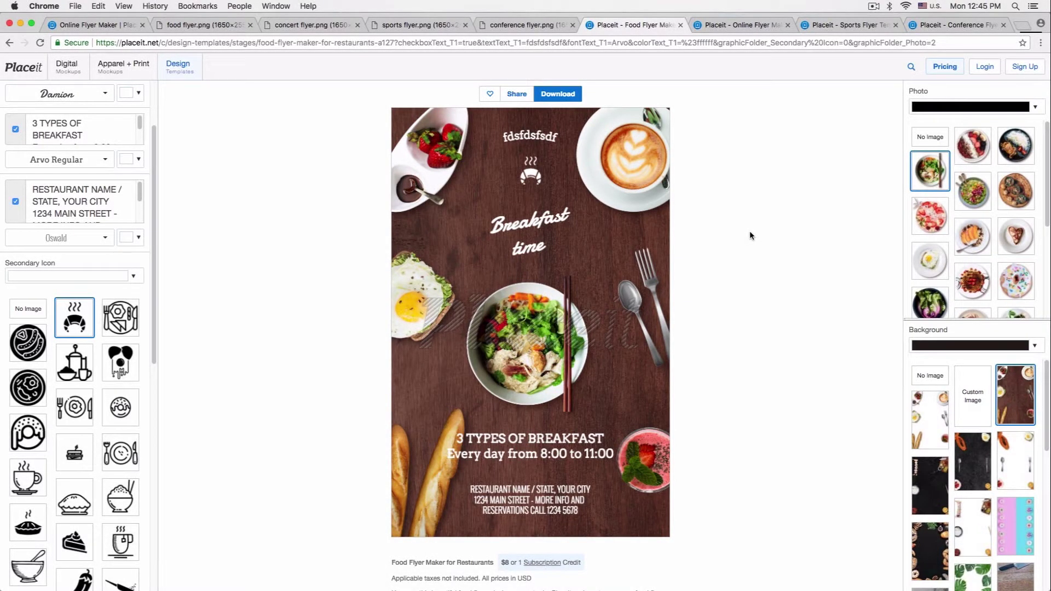
- Switch to Sublime Text and copy the two-line title "Evergreen Salads" from the Food flyer notes
key(ctrl+Up)
click(914, 137)
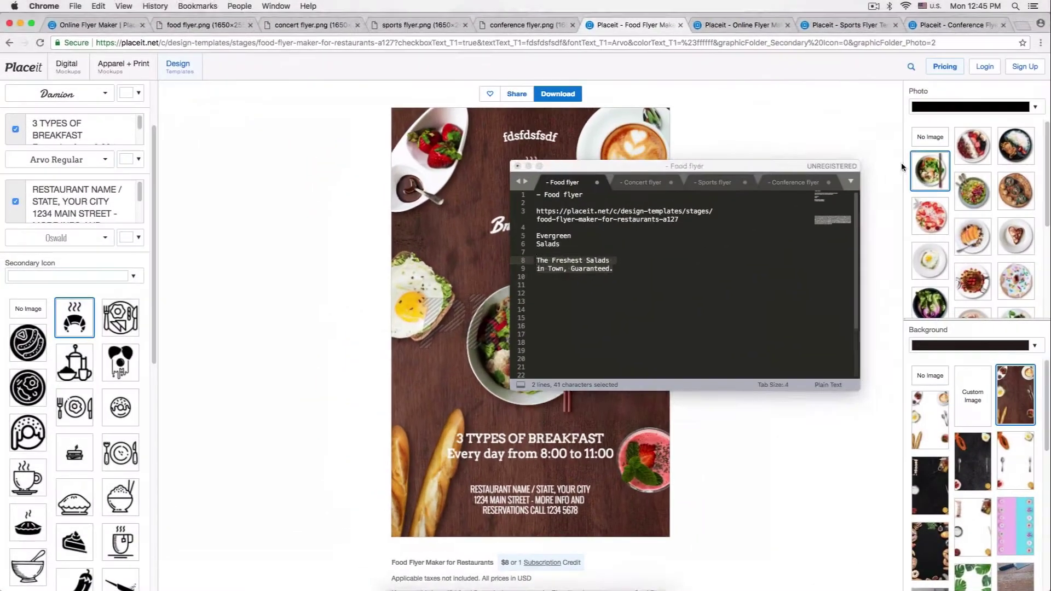
drag(593, 243, 526, 239)
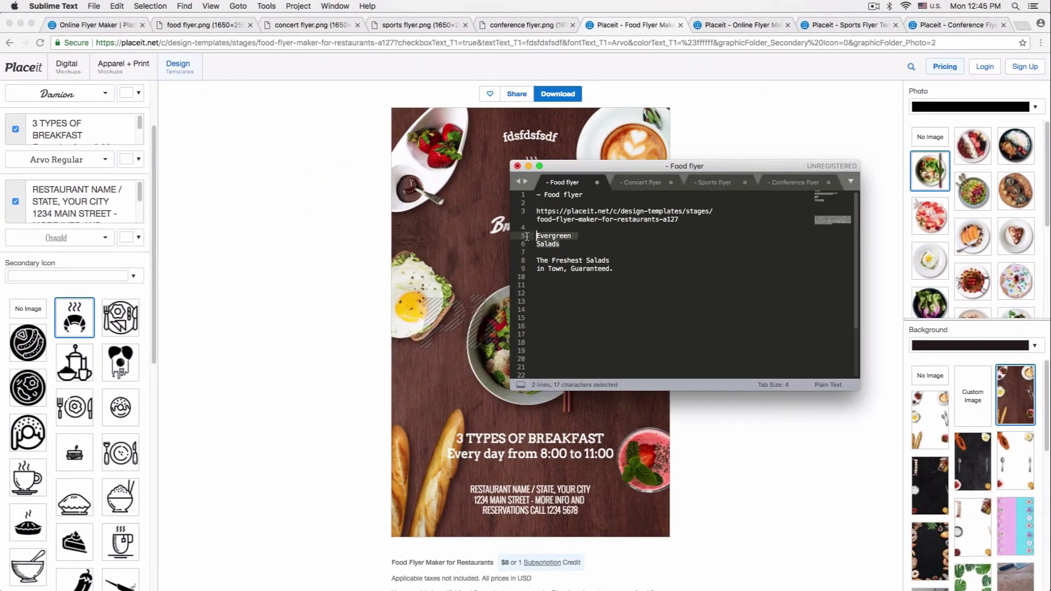
key(super+c)
- Return to Placeit in Chrome and replace the "Breakfast time" title with the copied "Evergreen Salads"
click(186, 140)
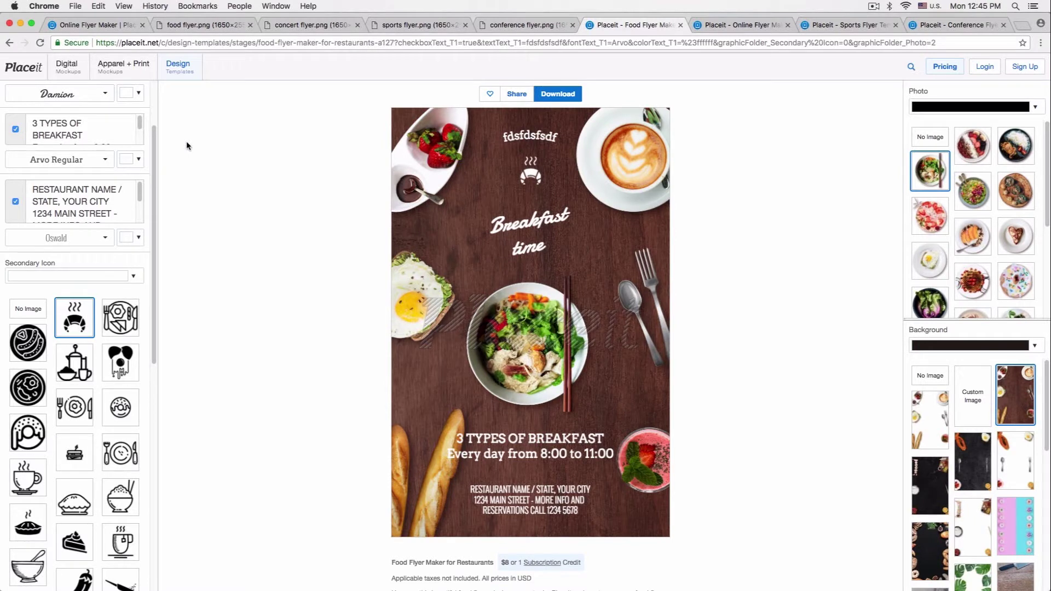
click(94, 135)
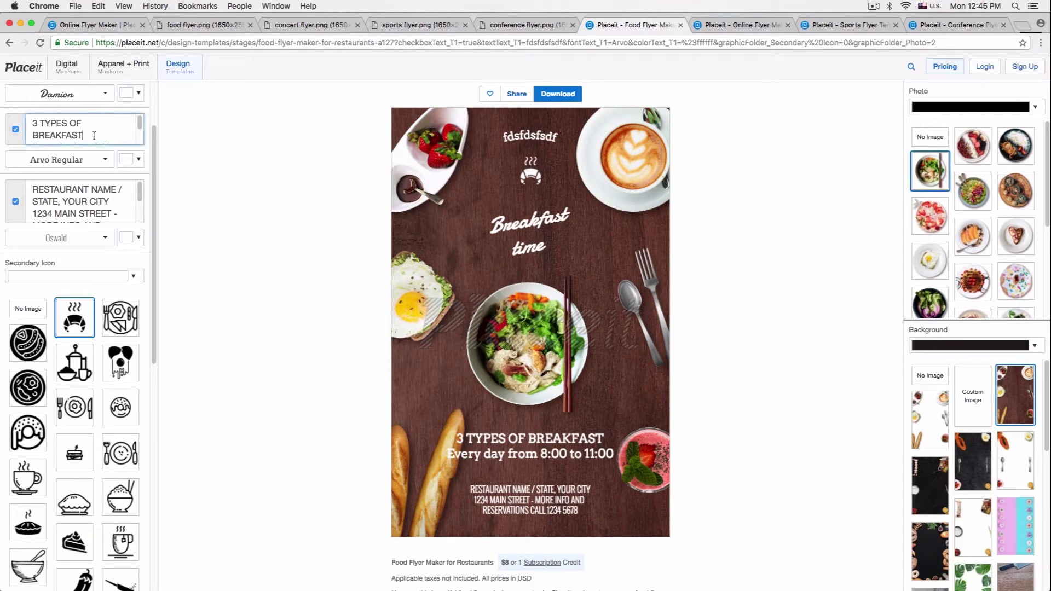
scroll(94, 135, up, 2)
click(107, 158)
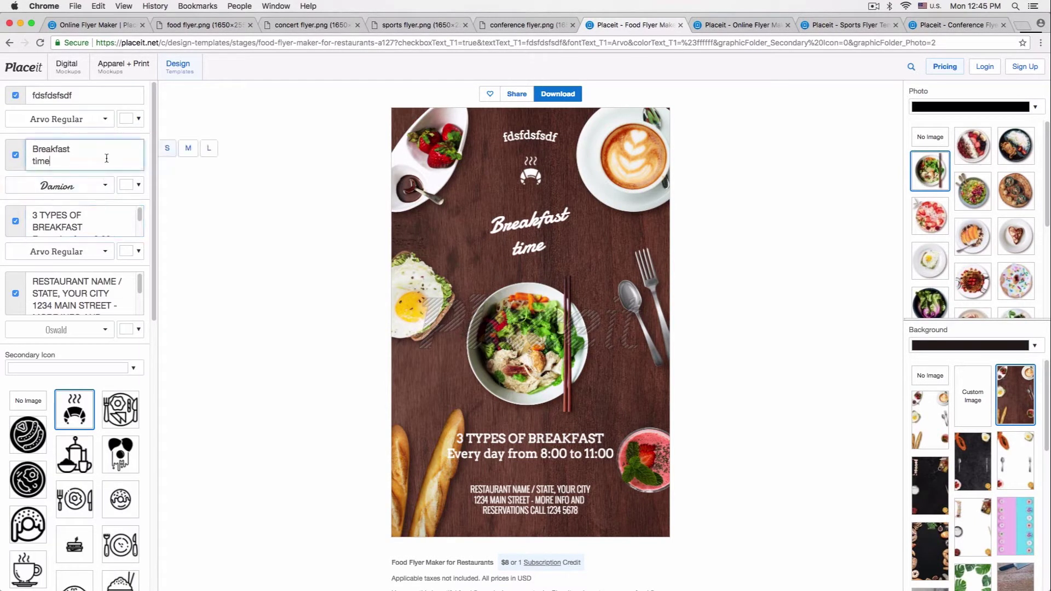
key(super+a)
key(super+v)
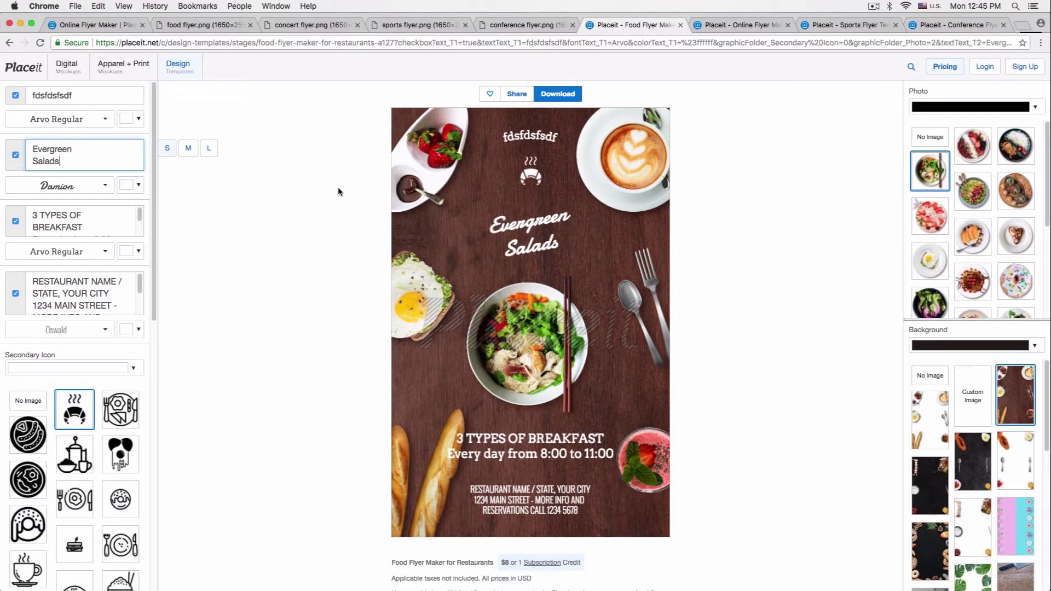
- Hide the restaurant name text and set the secondary icon to No Image
click(15, 96)
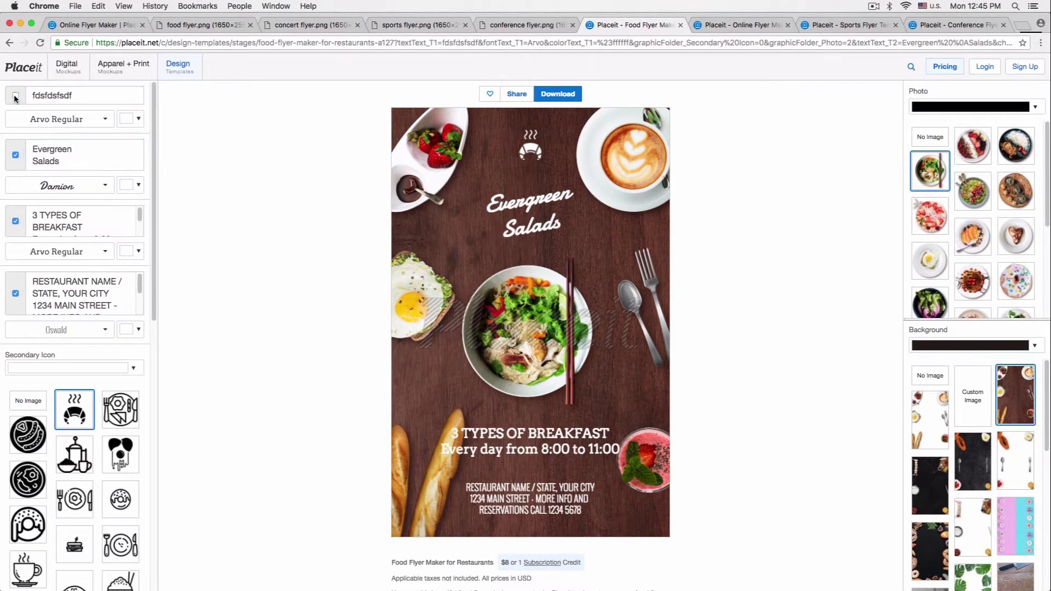
click(30, 402)
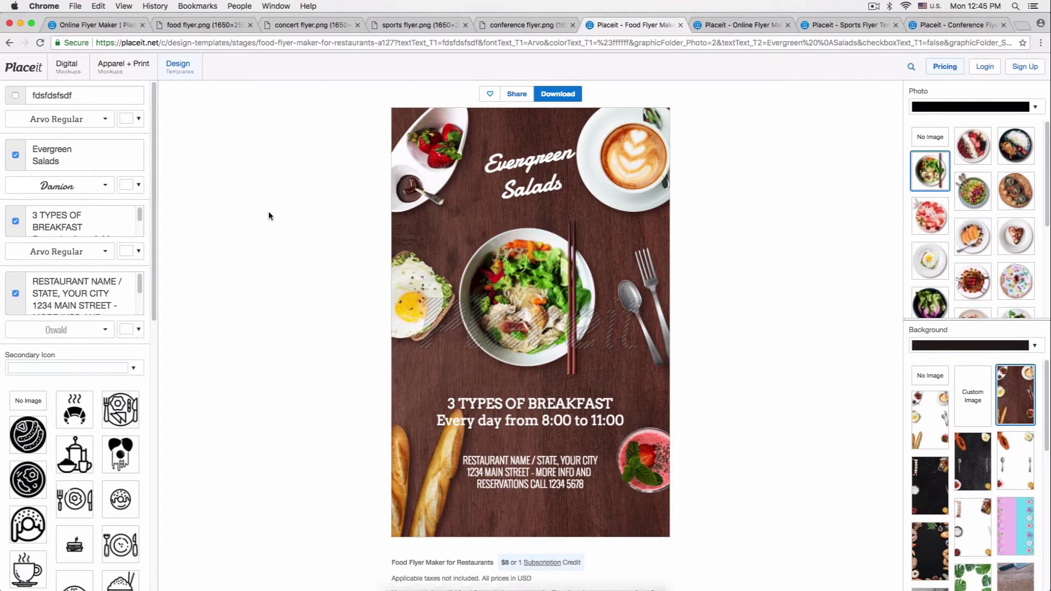
- Switch to Sublime Text and copy the tagline "The Freshest Salads in Town, Guaranteed." from the Food flyer notes
key(ctrl+Up)
click(914, 126)
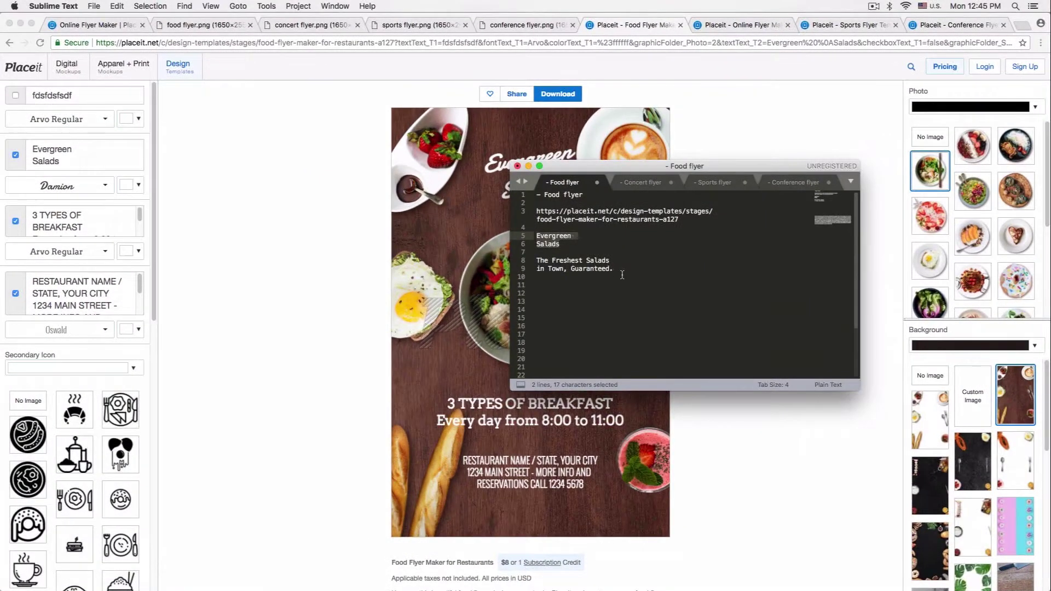
drag(622, 271, 524, 260)
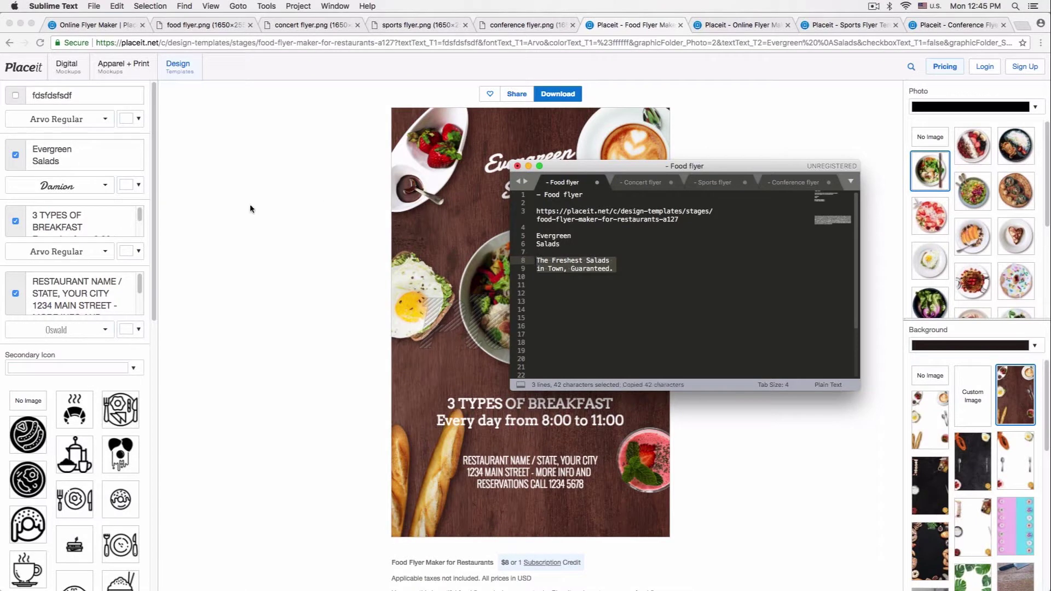
- In Placeit, replace the "3 TYPES OF BREAKFAST" text with the copied tagline and hide the restaurant address and contact text
click(249, 203)
click(84, 226)
key(super+a)
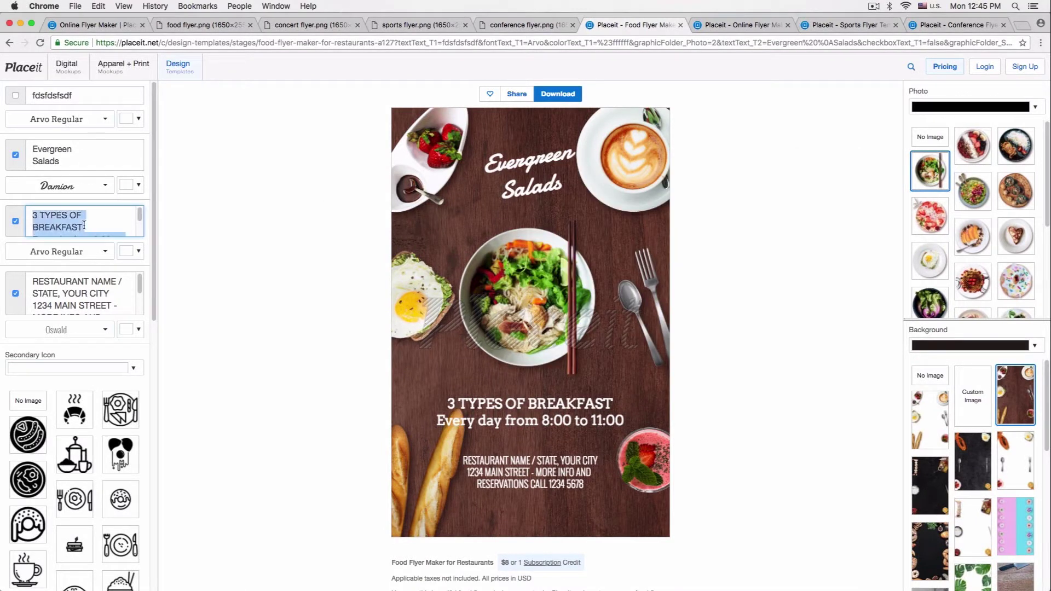
key(super+v)
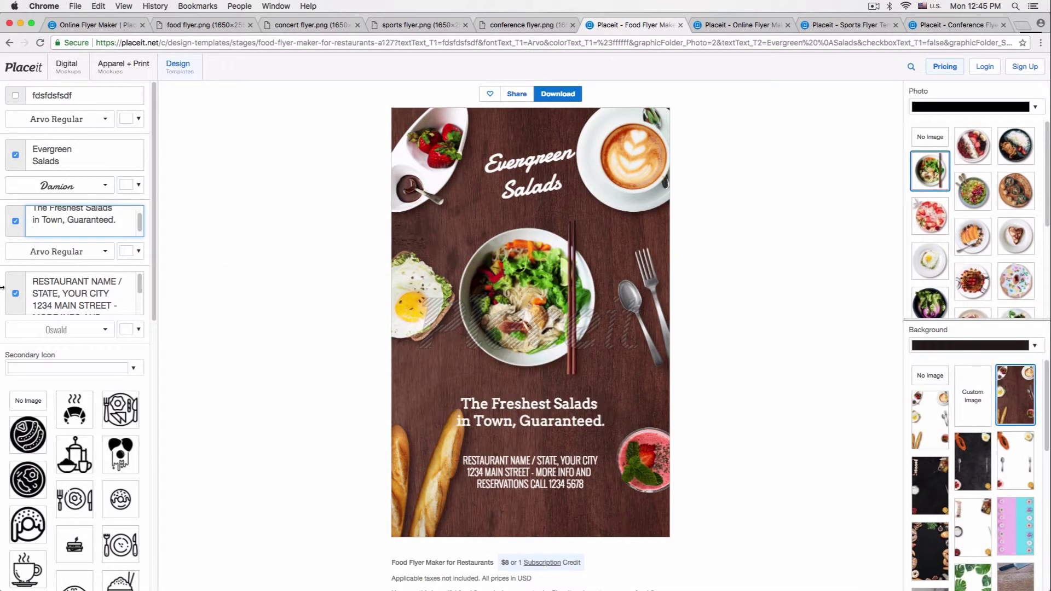
click(16, 292)
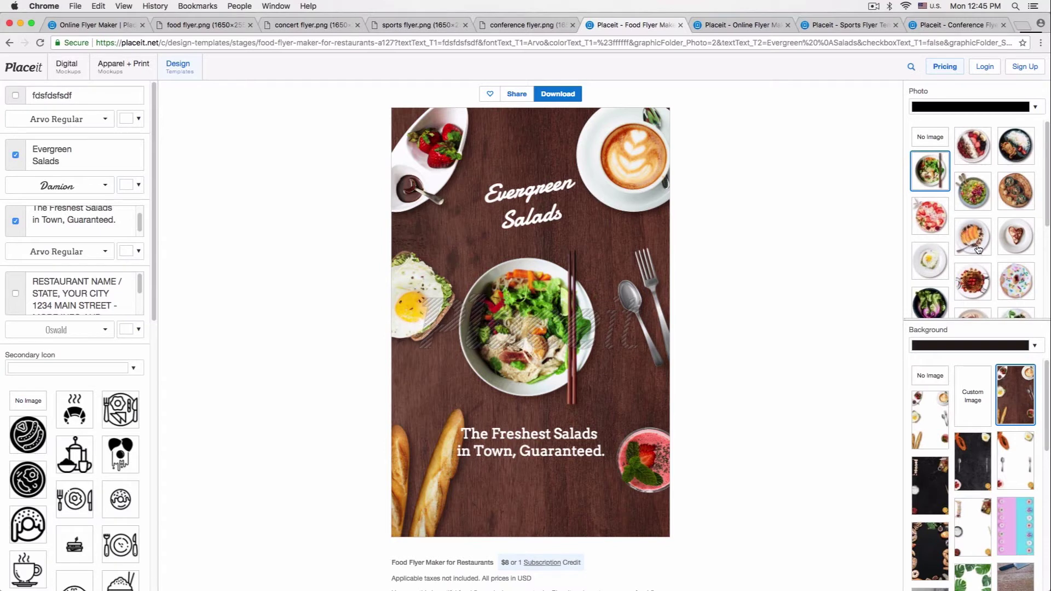
scroll(978, 249, down, 2)
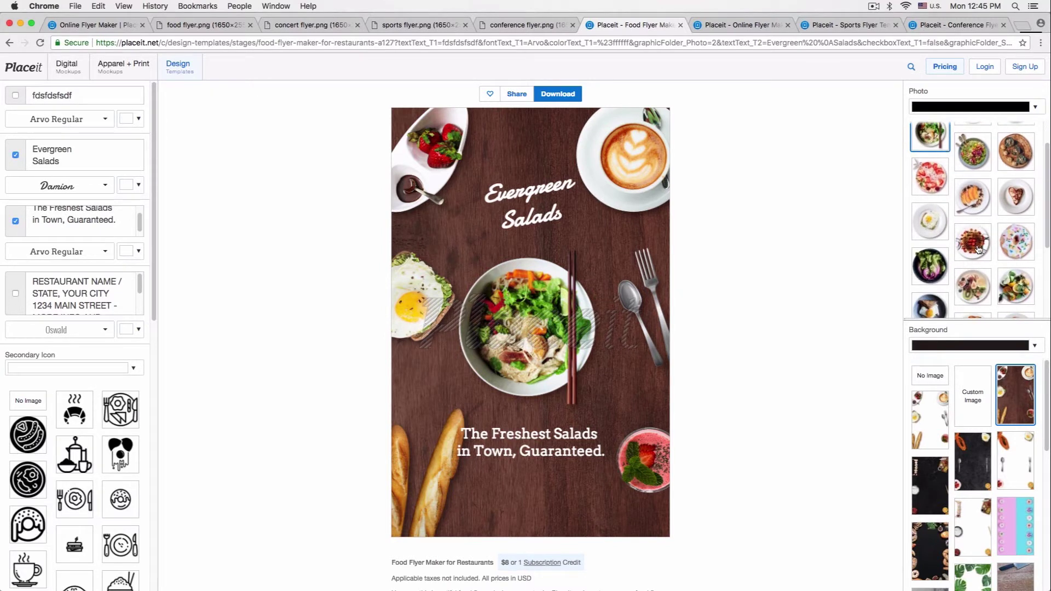
scroll(978, 250, up, 2)
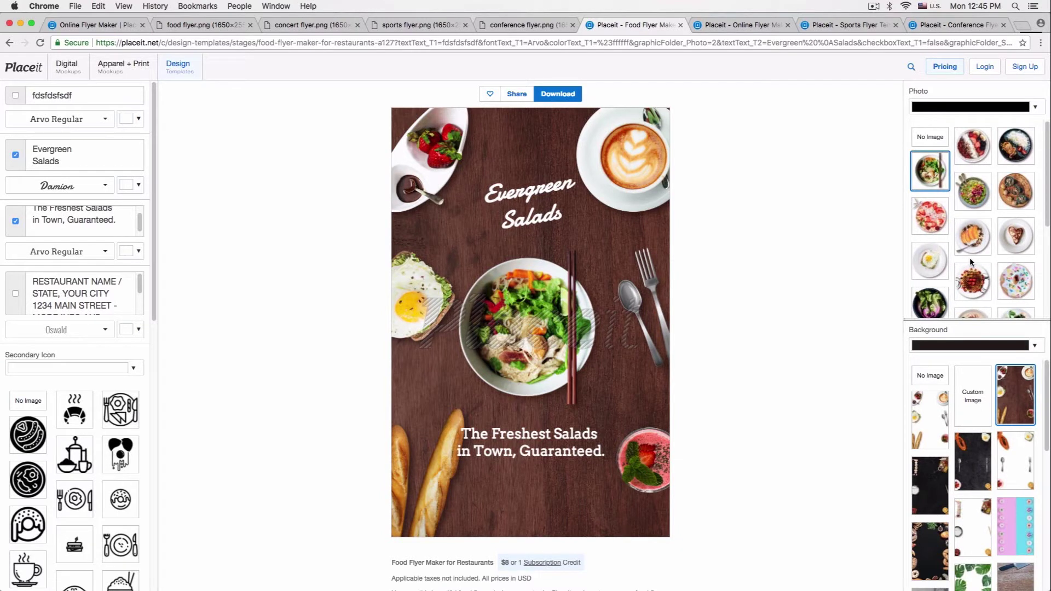
scroll(971, 258, down, 3)
scroll(973, 260, down, 2)
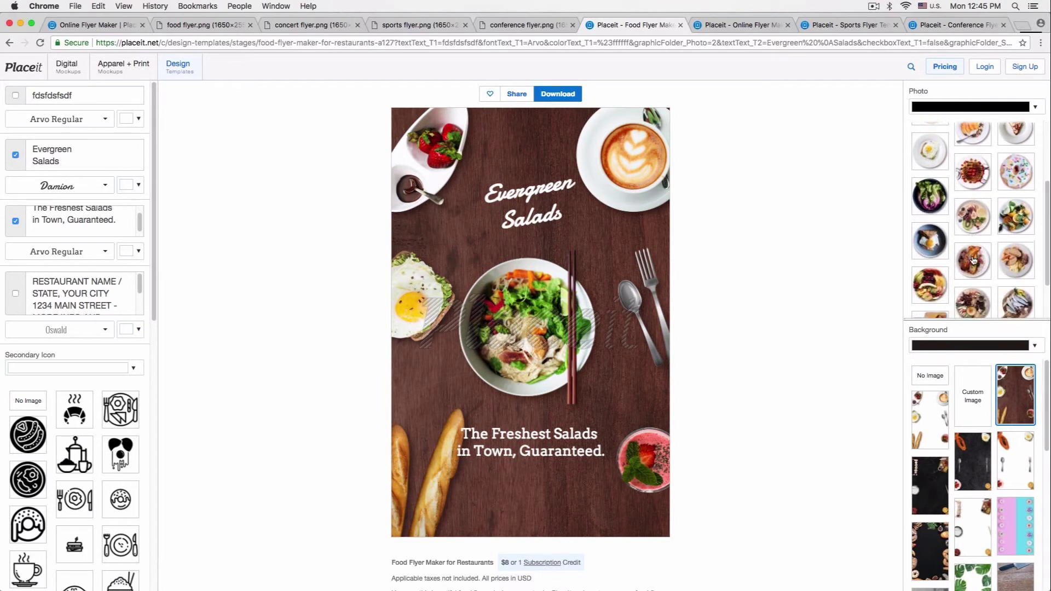
scroll(994, 280, up, 5)
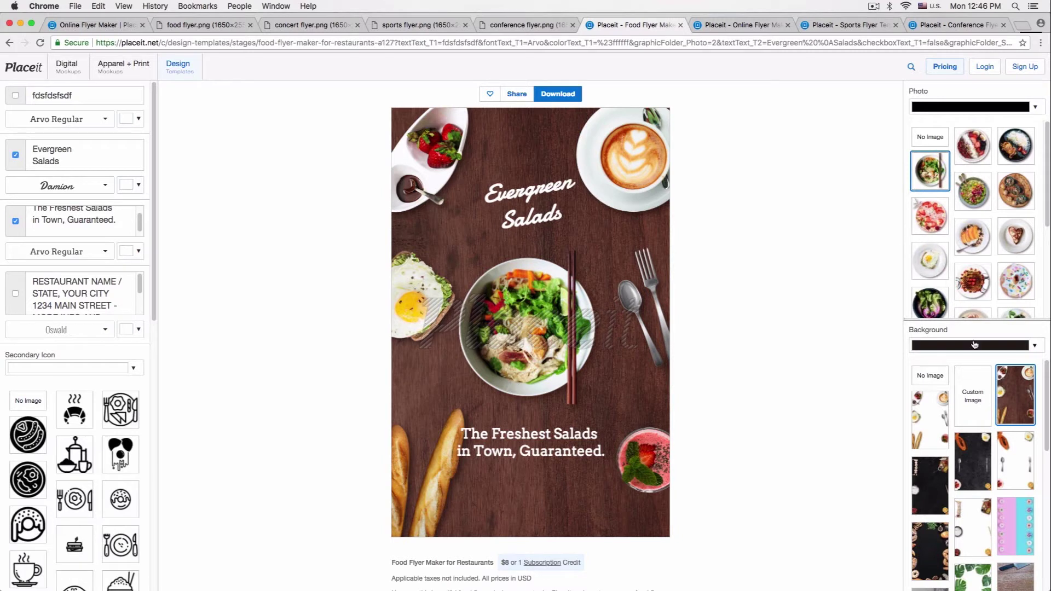
- Set the flyer background to the green tropical leaves image and colour it golden yellow
scroll(985, 410, down, 3)
scroll(986, 411, down, 3)
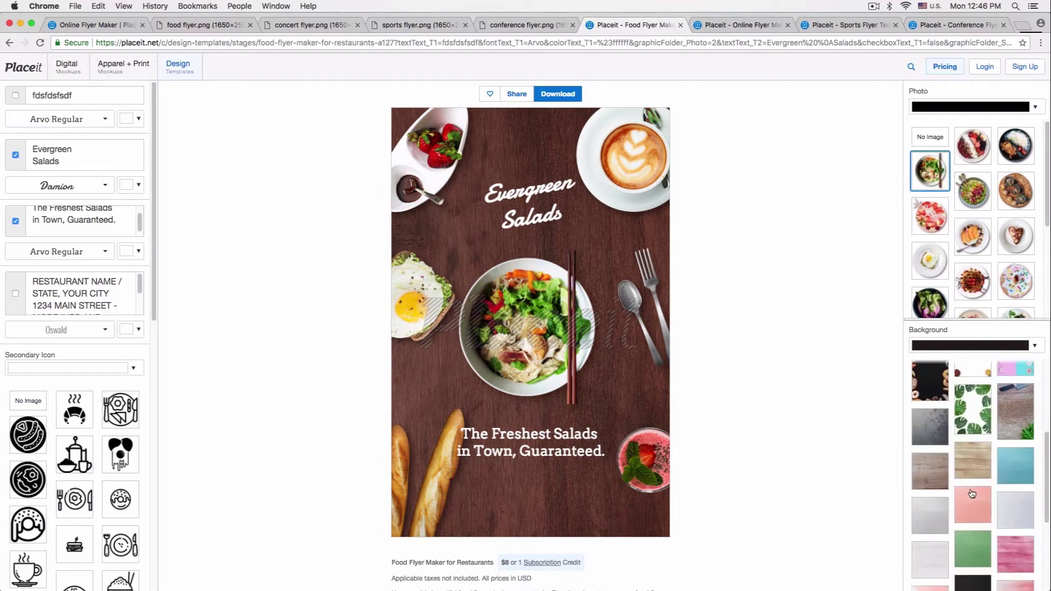
click(971, 417)
click(972, 350)
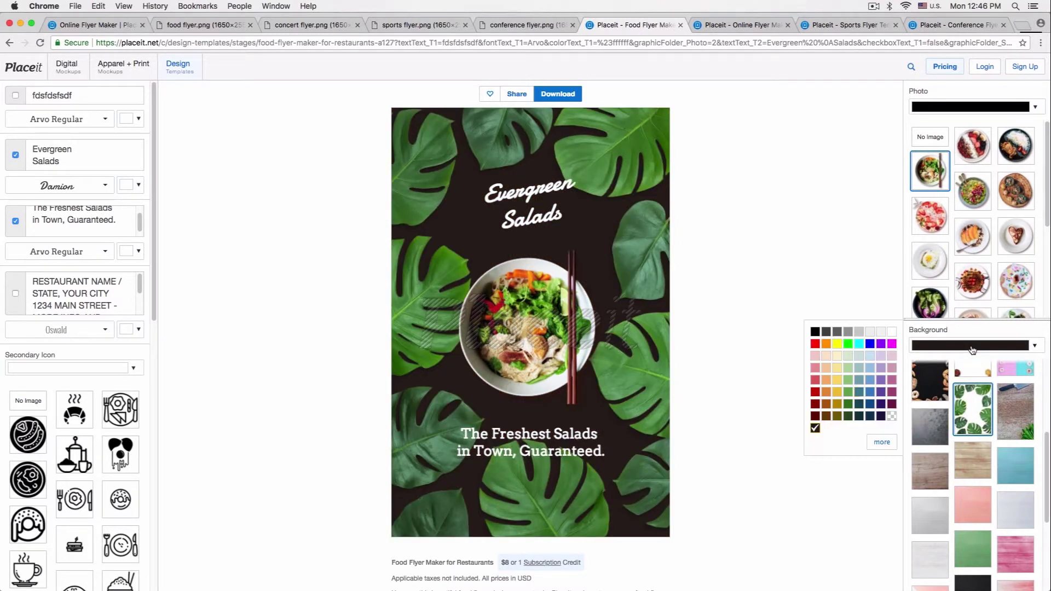
click(836, 392)
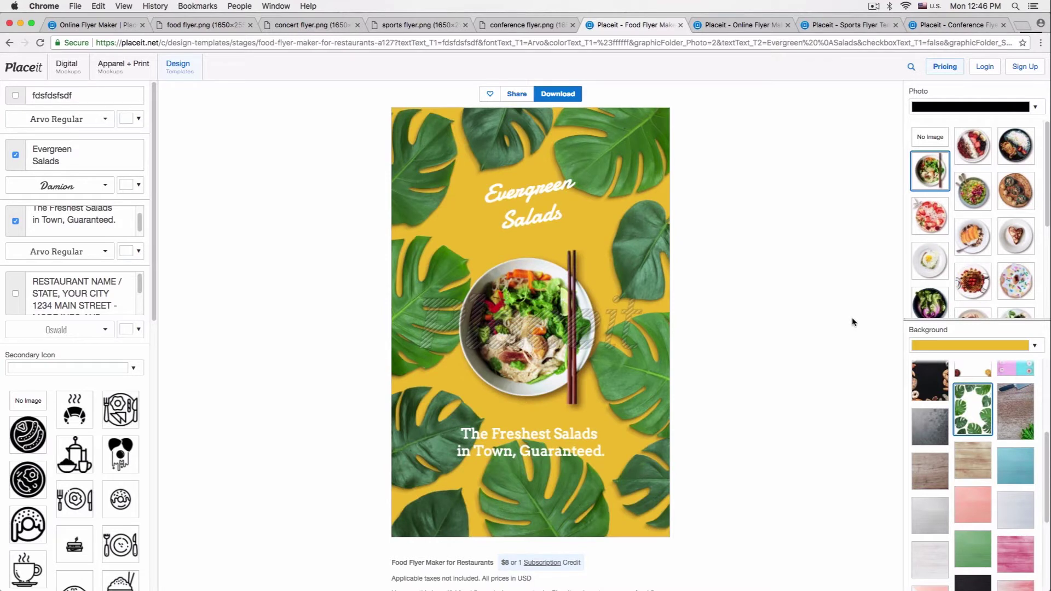
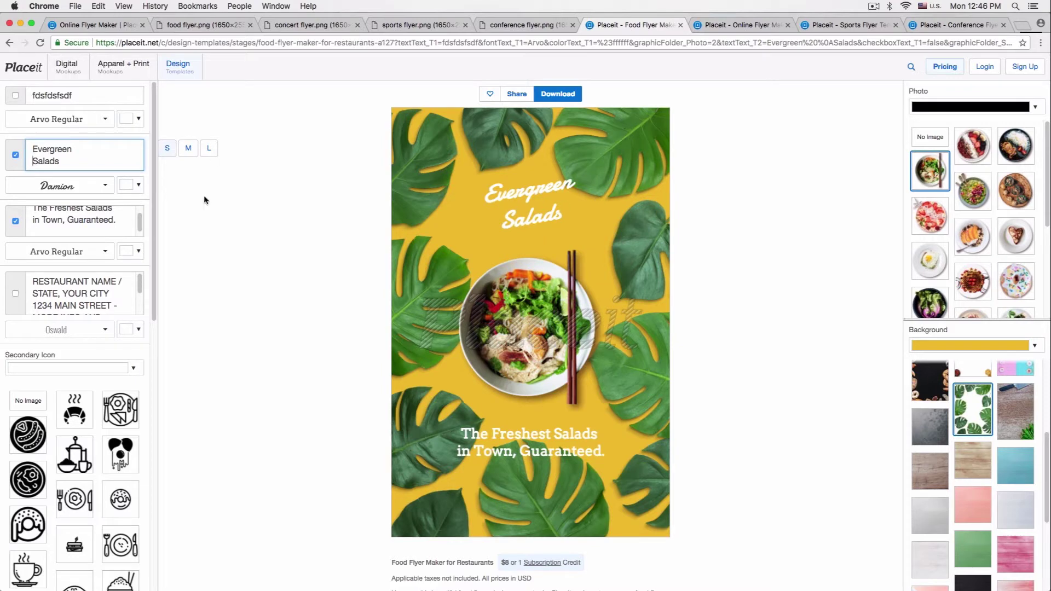
- Remove the line break in the title so "Evergreen Salads" reads on a single line
key(BackSpace)
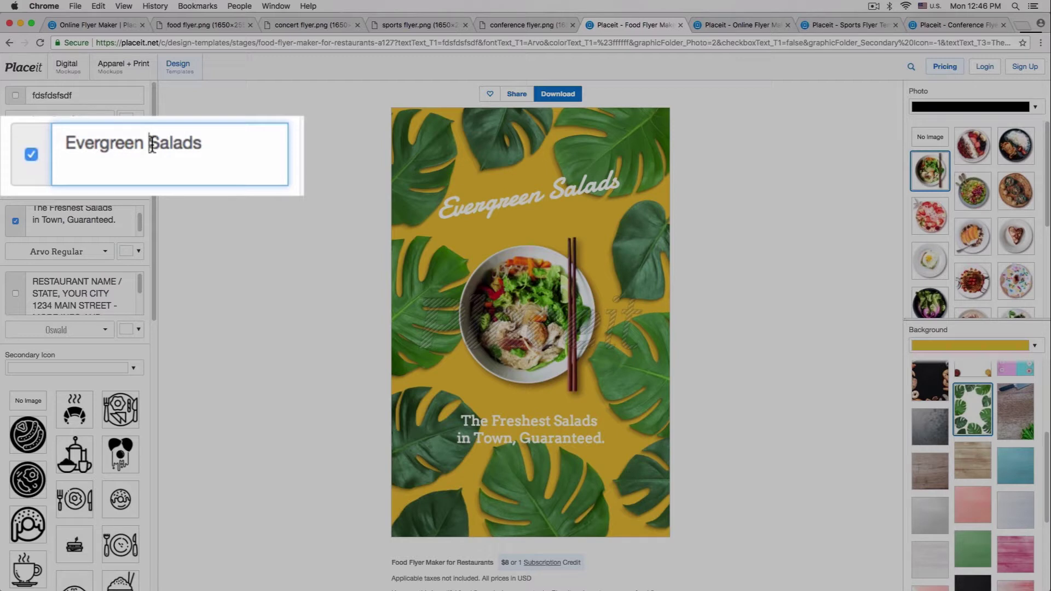
key(Return)
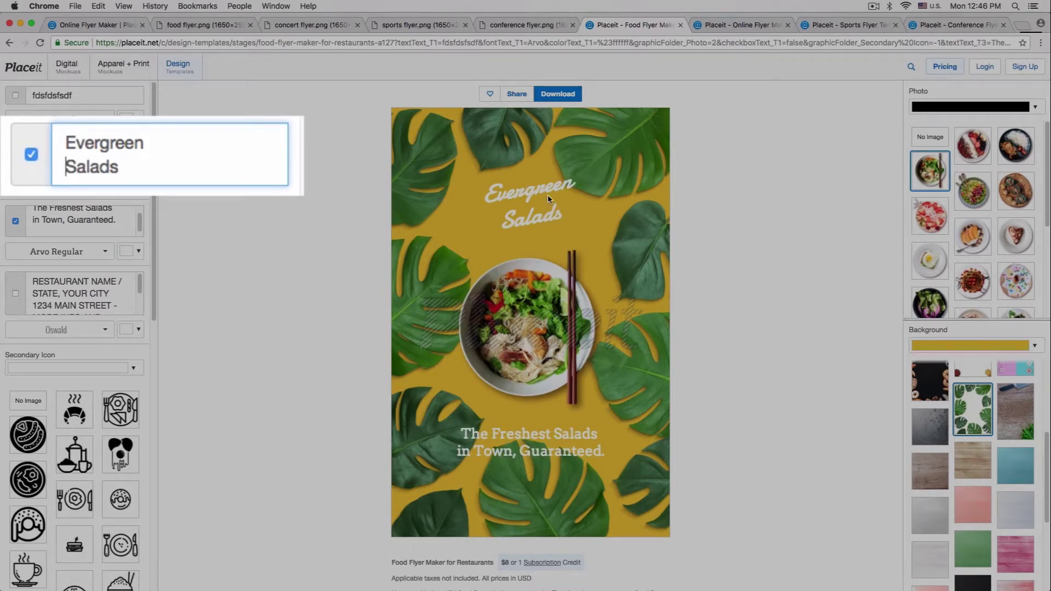
key(BackSpace)
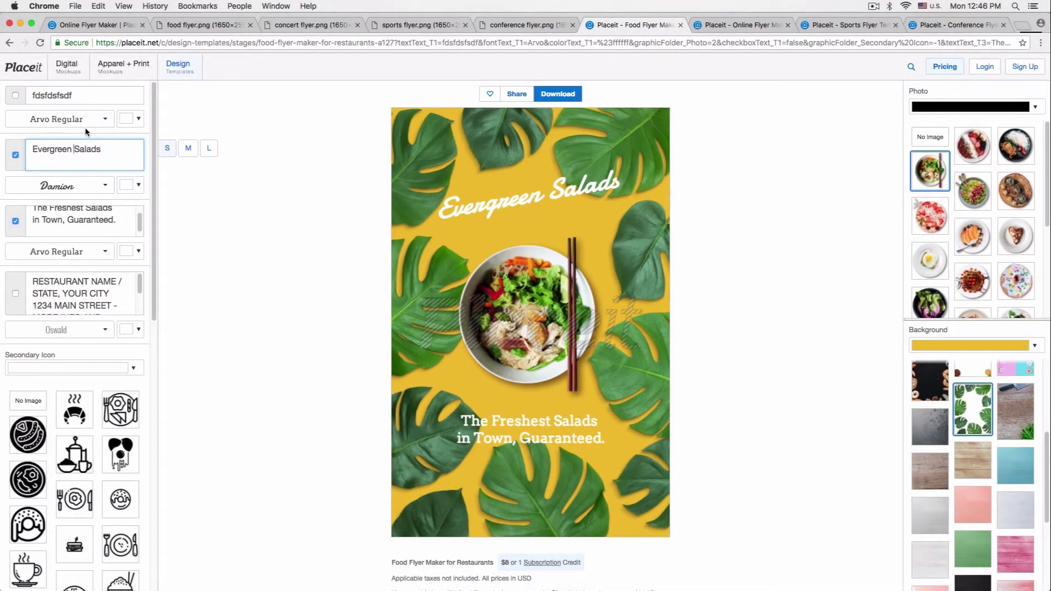
key(End)
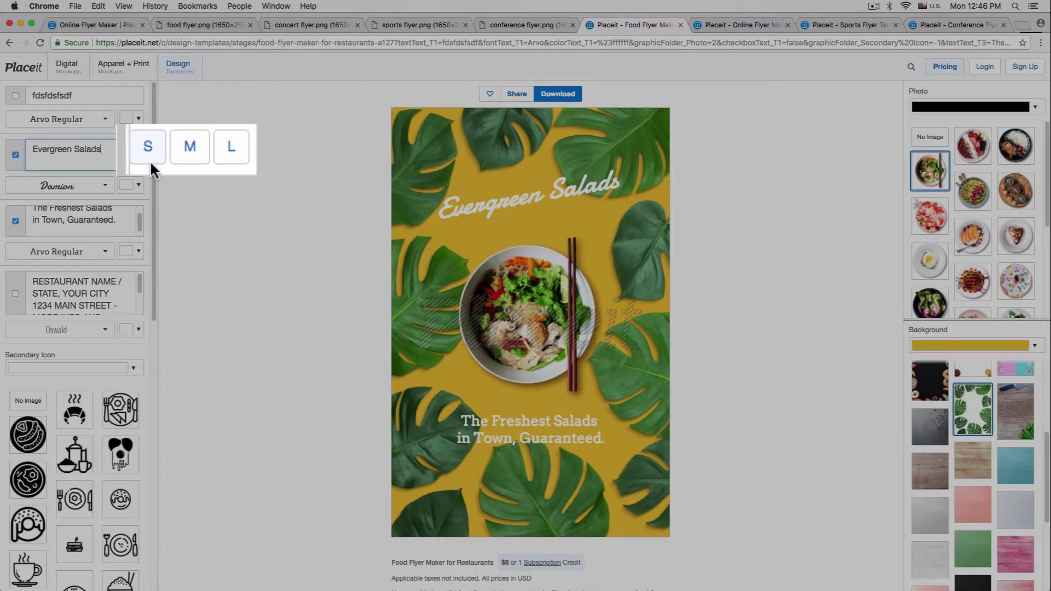
- Set the "Evergreen Salads" title's text size to L
click(188, 156)
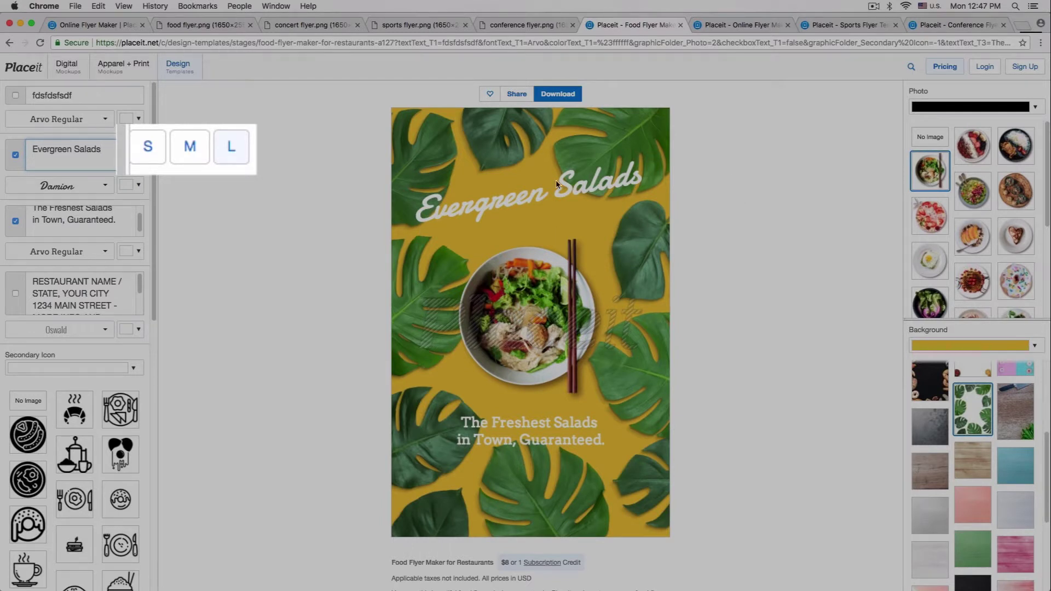
click(190, 147)
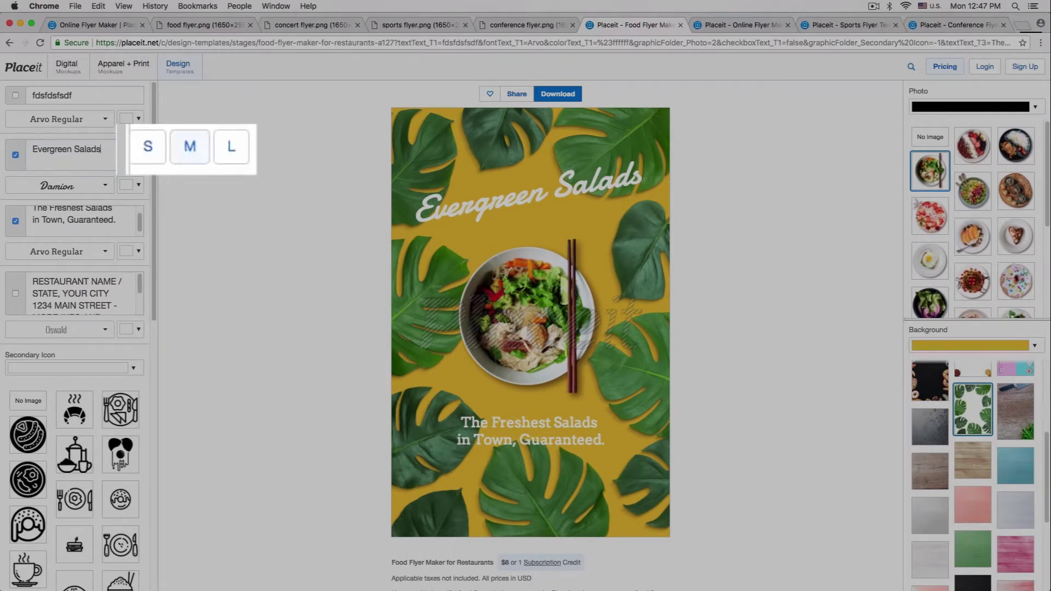
click(228, 145)
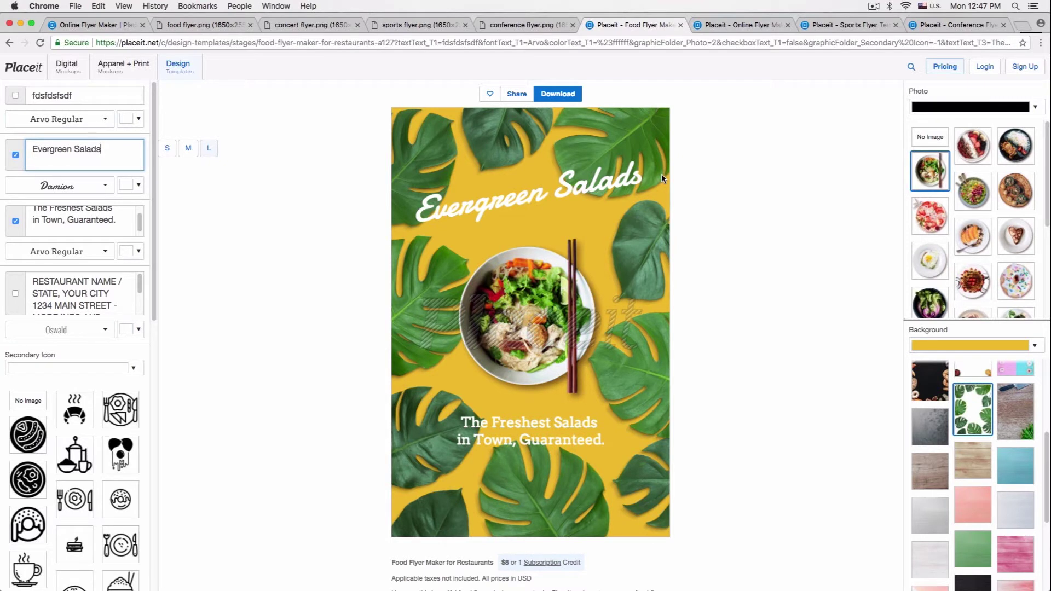
click(722, 193)
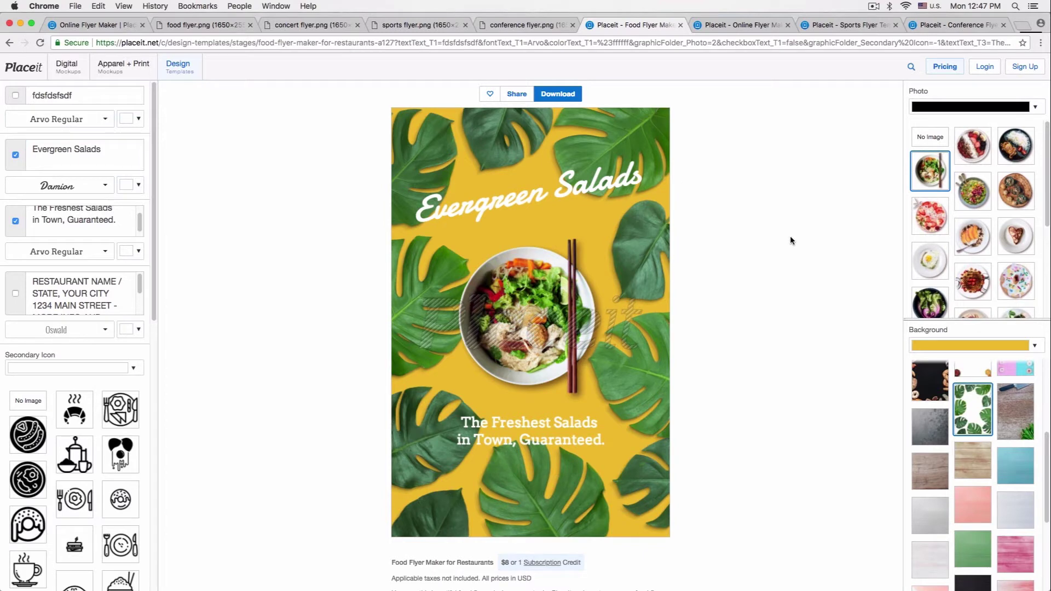
- Open the concert flyer template, and copy the theater presenter line from the Concert flyer notes in Sublime Text
click(751, 25)
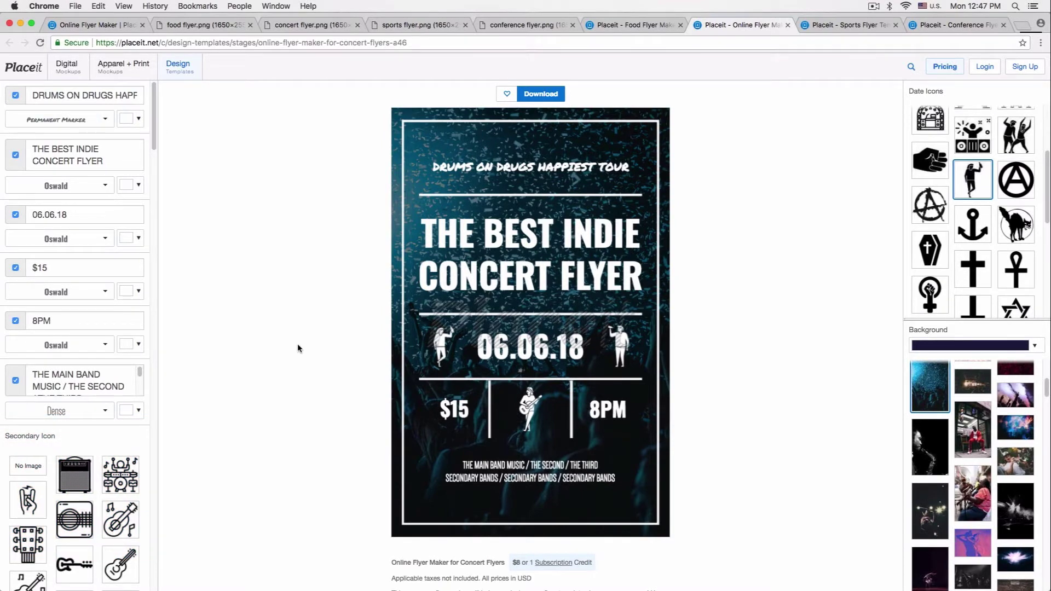
key(ctrl+Up)
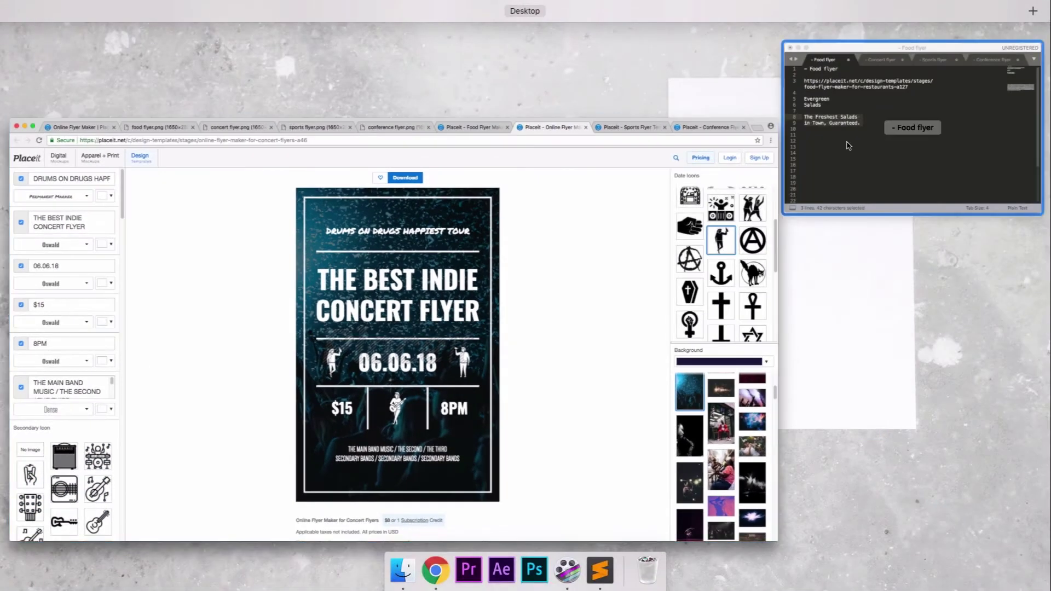
click(841, 186)
click(648, 183)
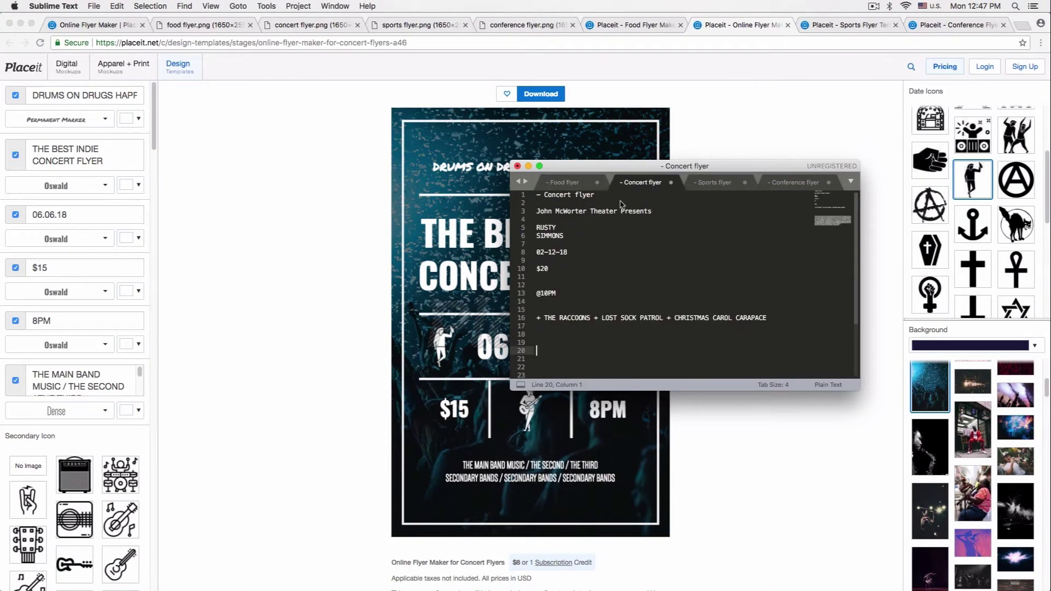
drag(665, 212, 480, 209)
key(super+c)
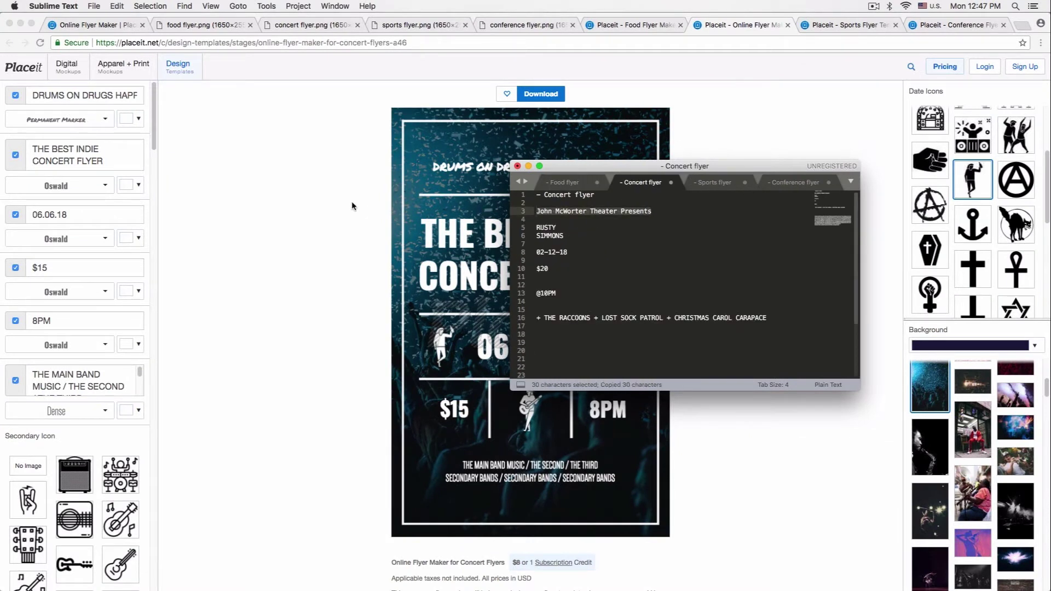
- Back in Placeit, replace the "DRUMS ON DRUGS HAPPIEST TOUR" text with the copied presenter line
click(321, 188)
triple_click(73, 95)
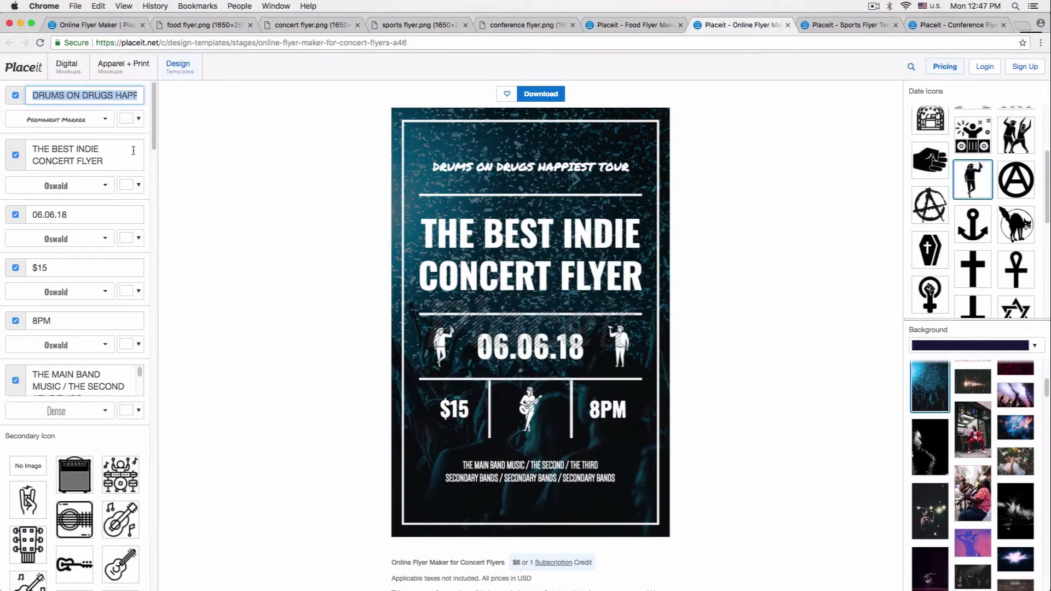
key(super+v)
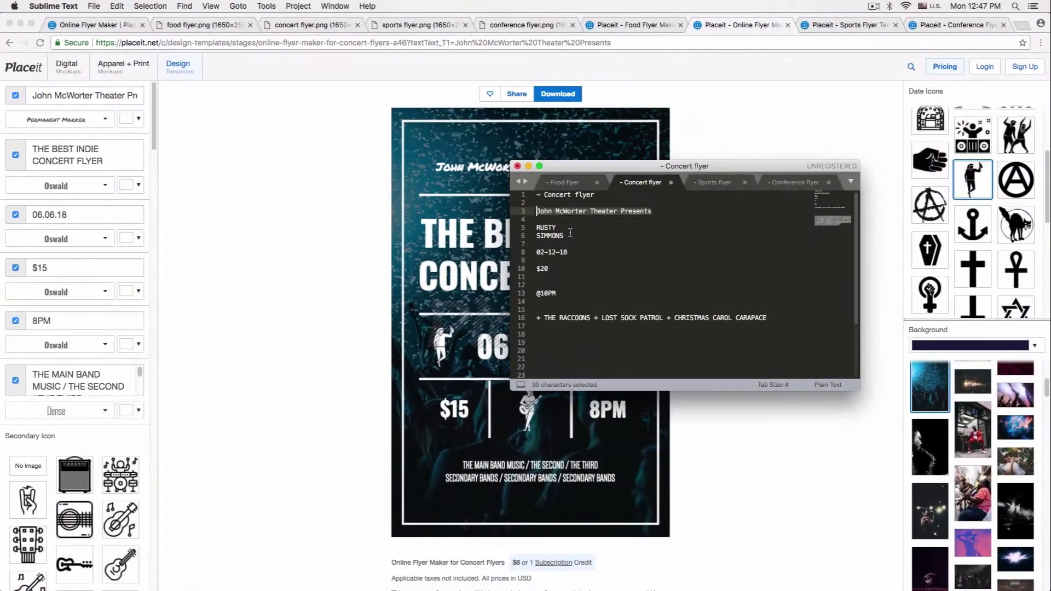
- Replace the "THE BEST INDIE CONCERT FLYER" headline with the two-line performer name copied from the Sublime Text notes
drag(564, 235, 524, 229)
key(super+c)
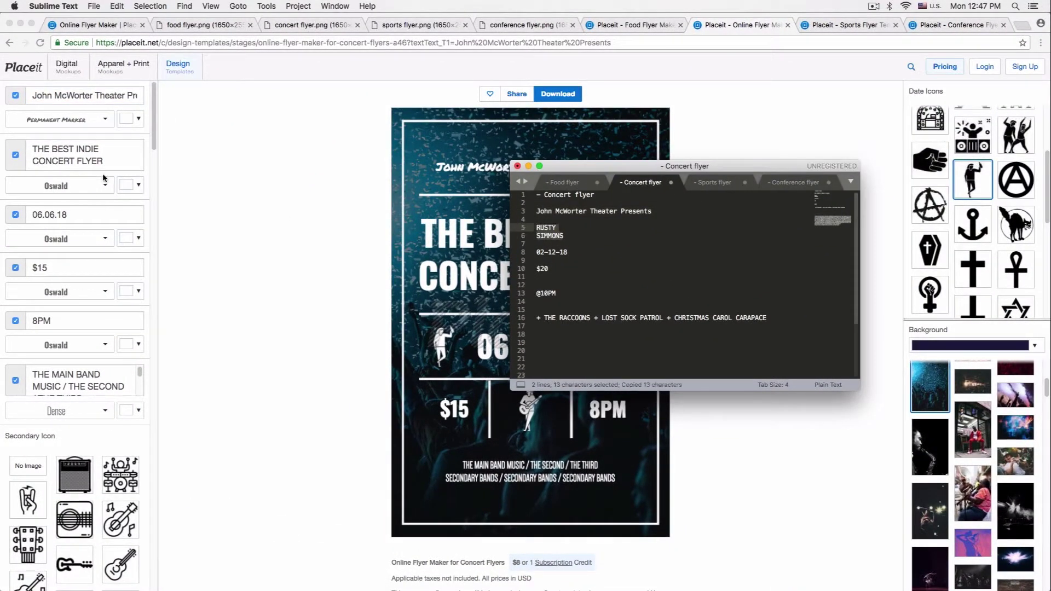
click(118, 159)
key(super+a)
key(super+v)
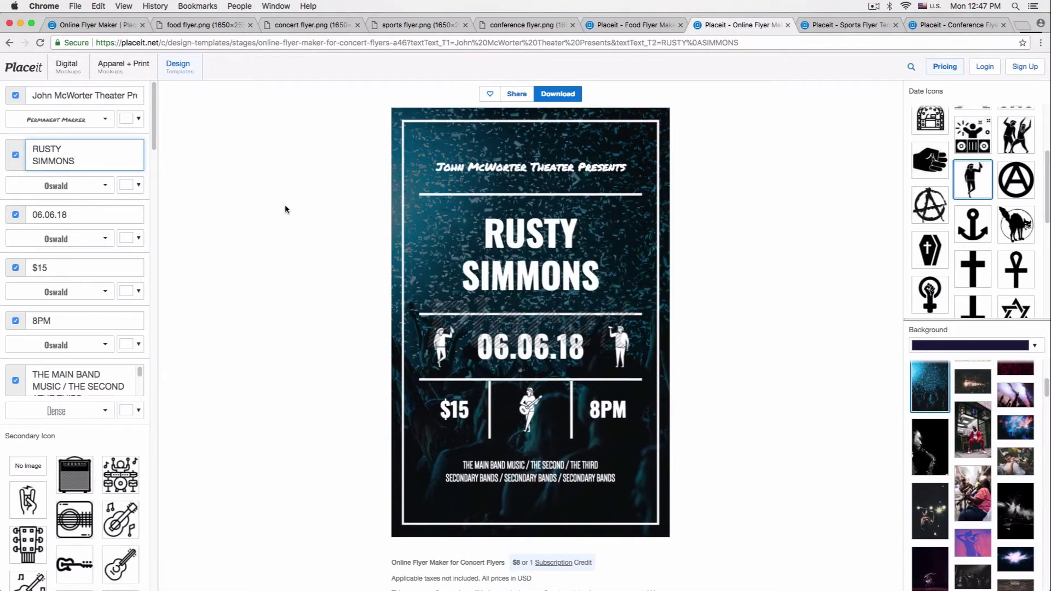
- Copy the date 02-12-18 from the Sublime Text notes and paste it over the flyer's date in Placeit
key(ctrl+Up)
click(887, 143)
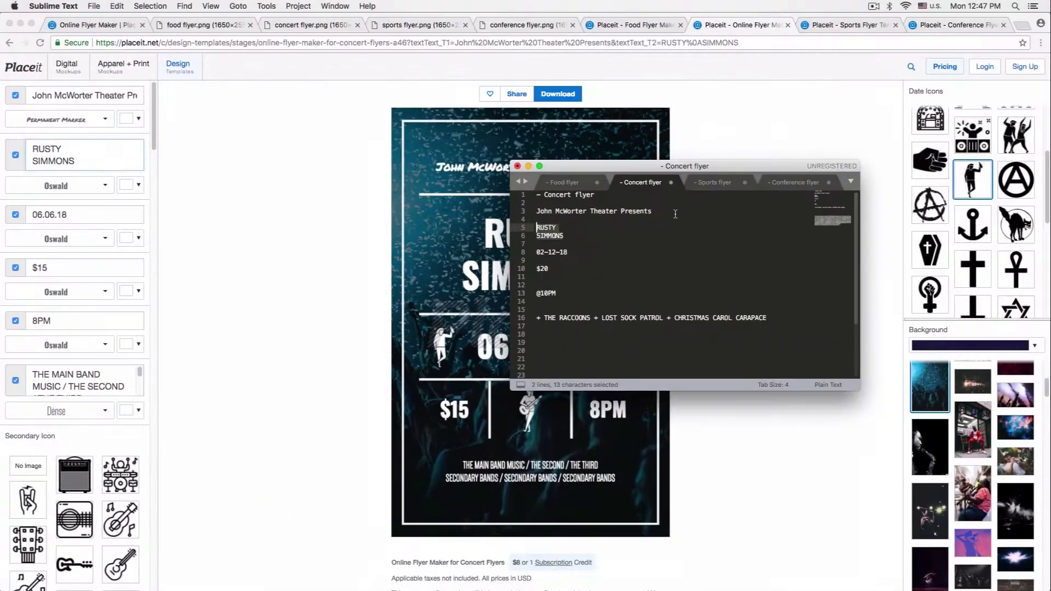
drag(570, 252, 514, 253)
key(super+c)
click(174, 207)
triple_click(106, 214)
key(super+v)
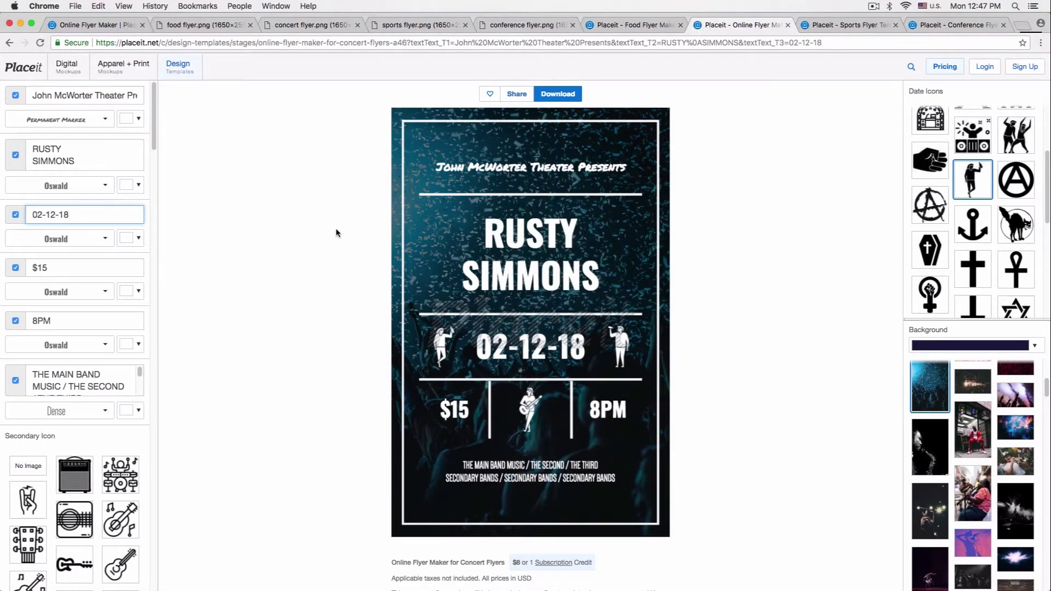
- Copy the $20 price from the Sublime Text notes and paste it over the flyer's price in Placeit
key(ctrl+Up)
click(913, 181)
drag(552, 266, 519, 268)
click(160, 266)
drag(123, 269, 0, 268)
key(super+v)
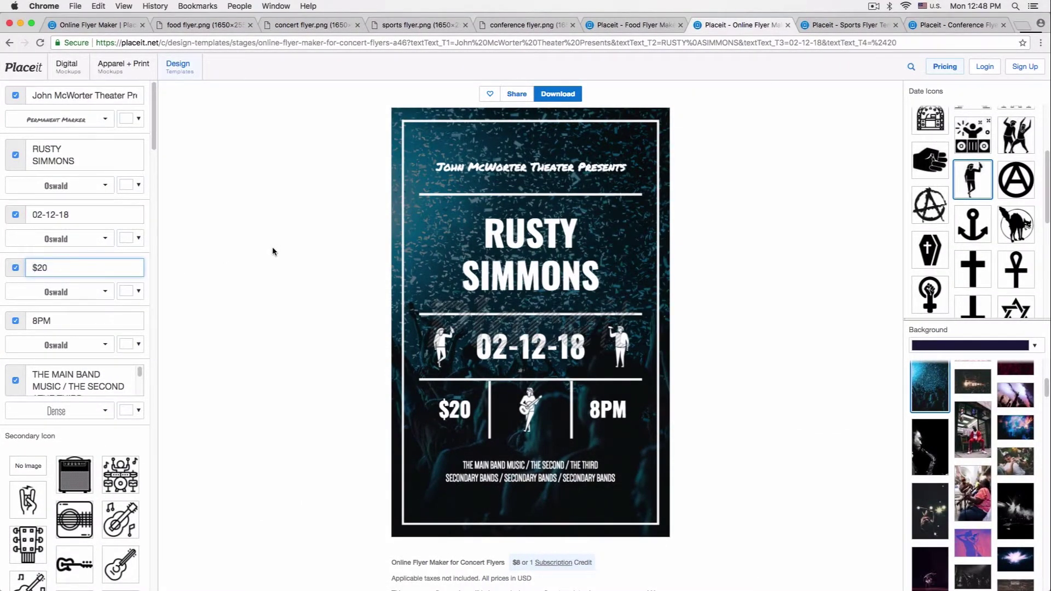
key(ctrl+Up)
click(810, 219)
click(550, 294)
double_click(550, 294)
key(super+c)
click(274, 283)
drag(82, 321, 1, 320)
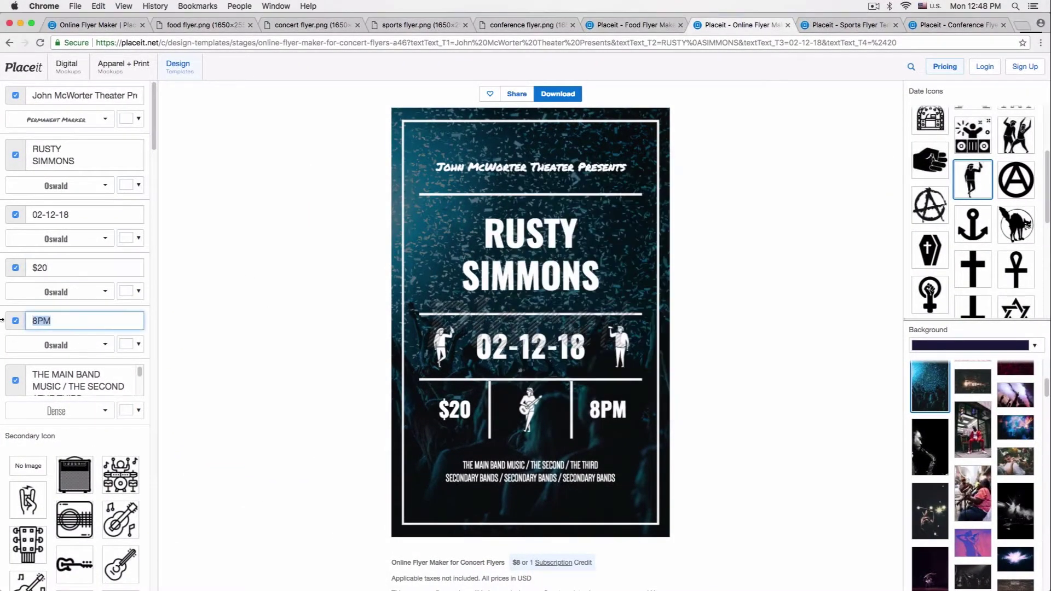
key(super+v)
- Replace the flyer's band list with "+ THE RACCOONS + LOST SOCK PATROL + CHRISTMAS CAROL CARAPACE" copied from the Sublime Text notes
key(ctrl+Up)
click(886, 131)
drag(783, 325, 504, 320)
key(super+c)
click(112, 357)
click(91, 383)
key(super+a)
key(super+v)
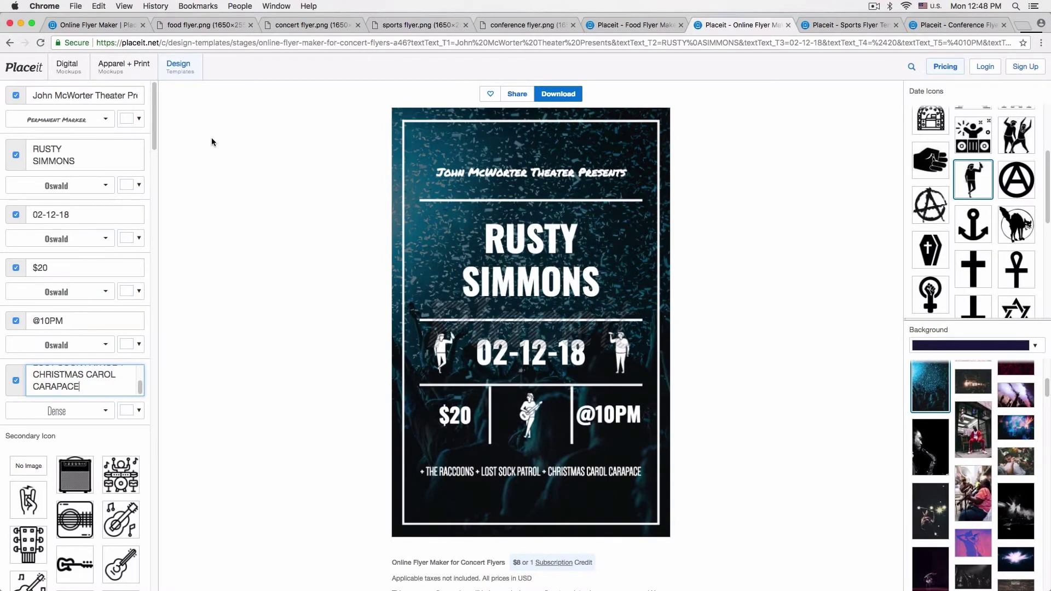
- Colour the performer headline orange and the date, price, time and band list in progressively lighter orange shades
click(137, 186)
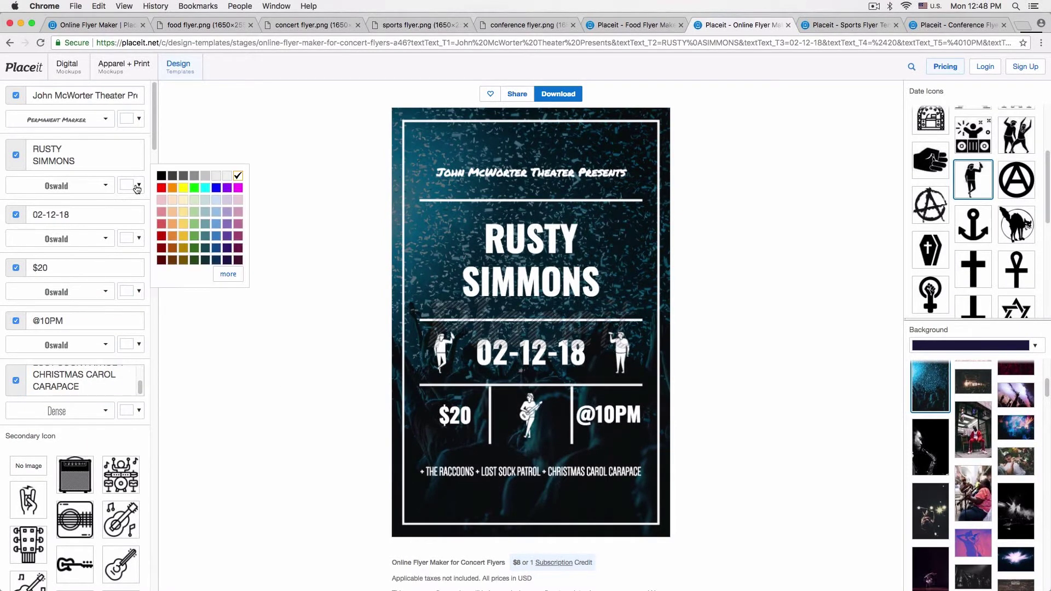
click(173, 237)
click(137, 238)
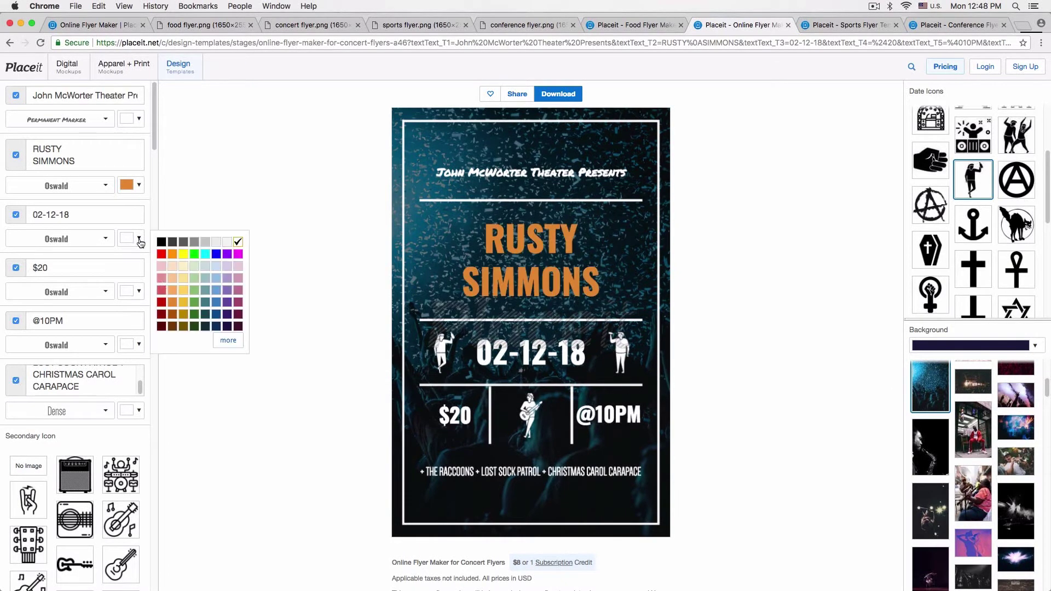
click(172, 297)
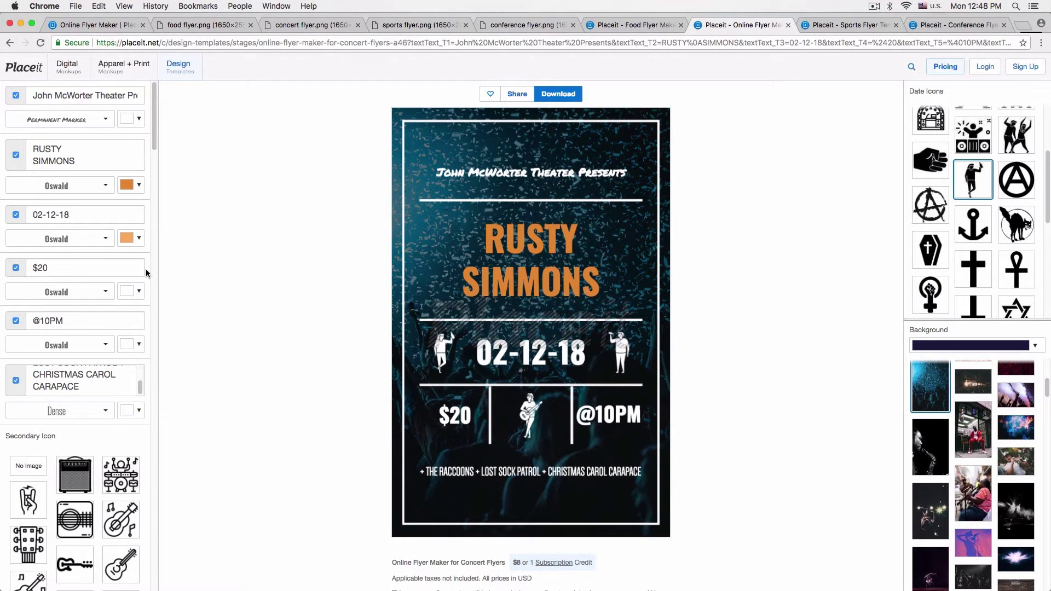
click(139, 297)
click(174, 337)
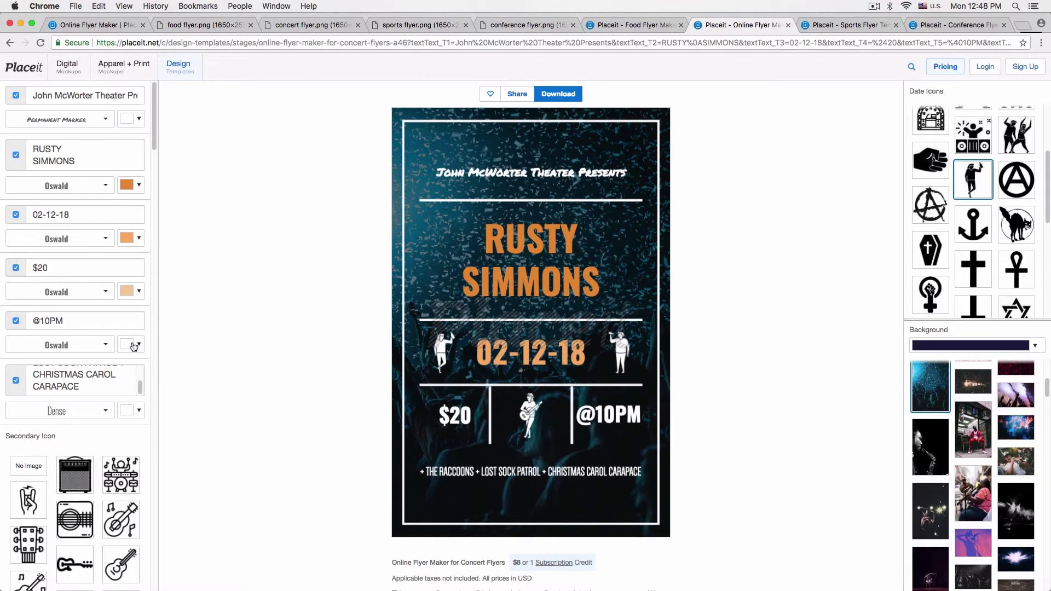
click(137, 344)
click(174, 383)
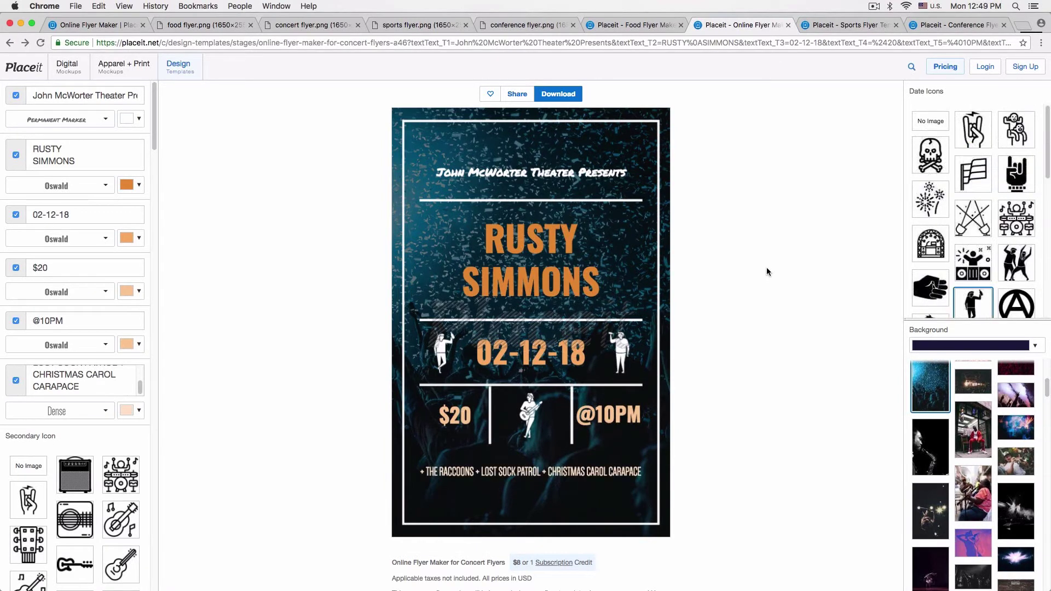
- Set the date icons to No Image
click(930, 123)
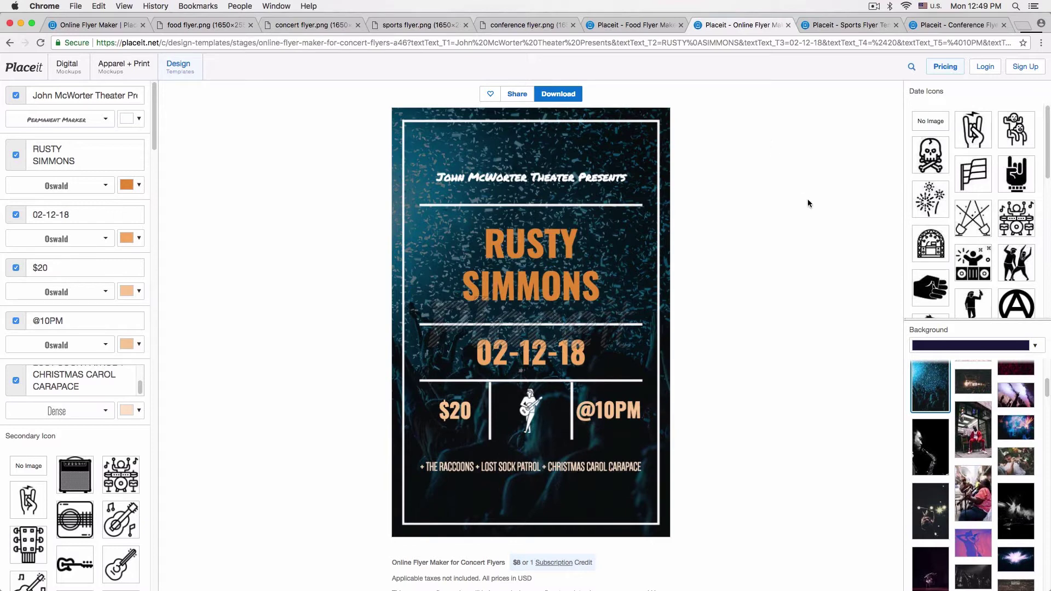
- Choose pexels-photo-1...579.jpeg from Downloads as the concert flyer's custom background image
scroll(964, 394, up, 1)
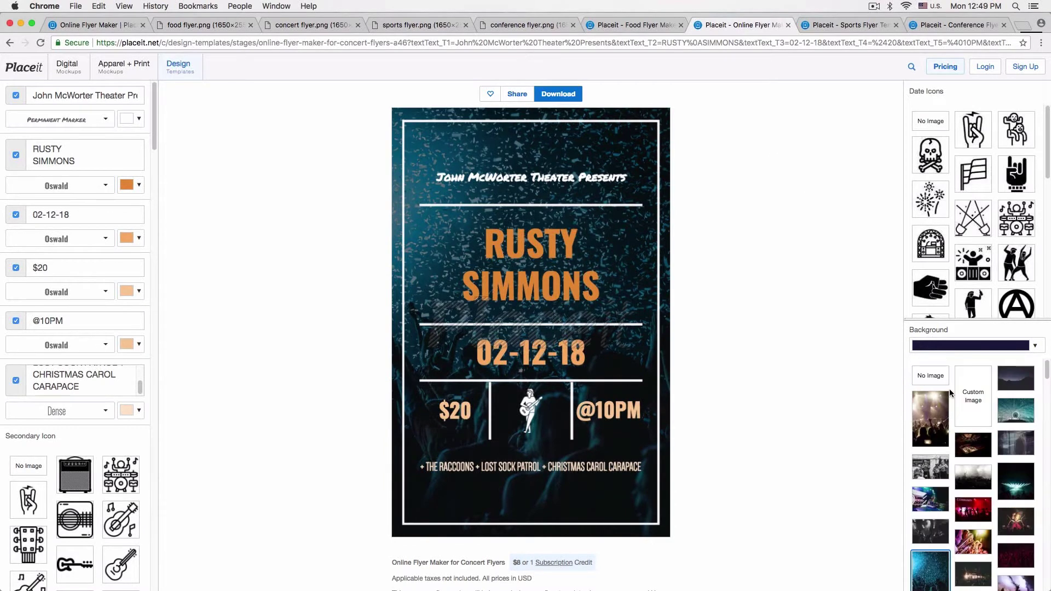
mouse_move(942, 383)
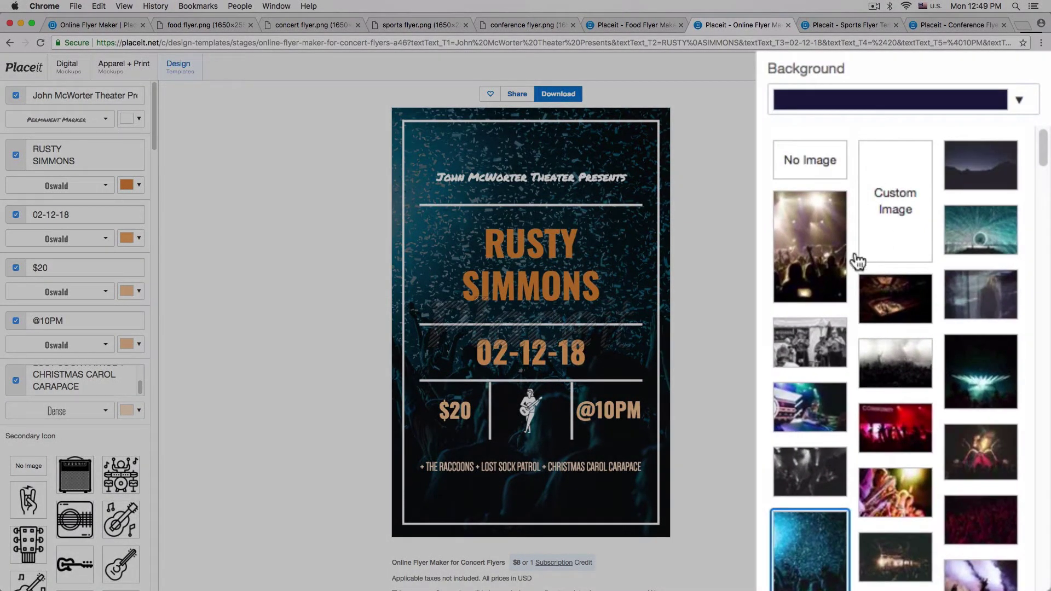
click(889, 202)
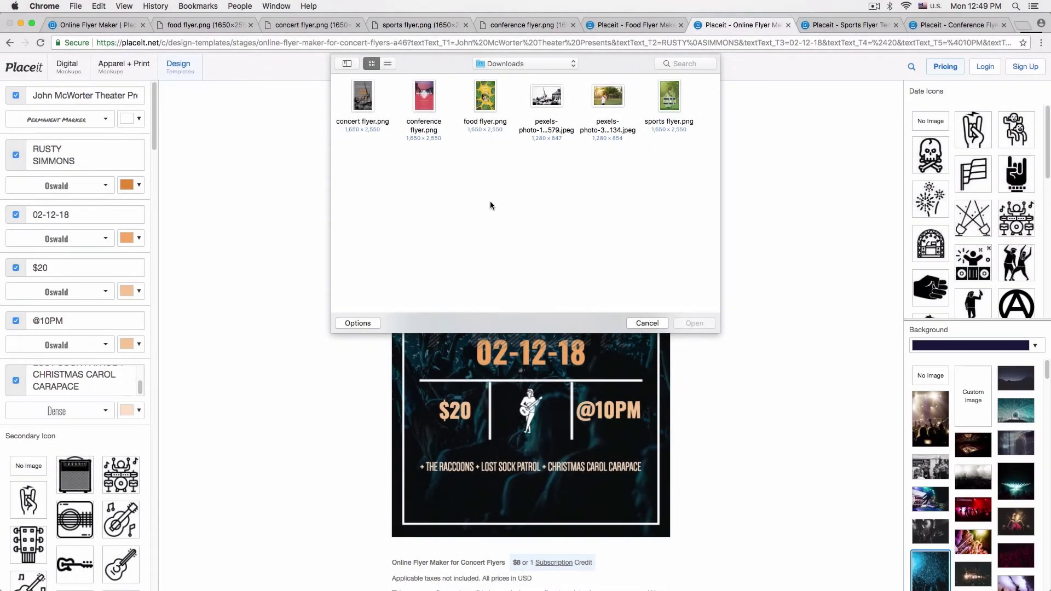
click(546, 100)
click(693, 323)
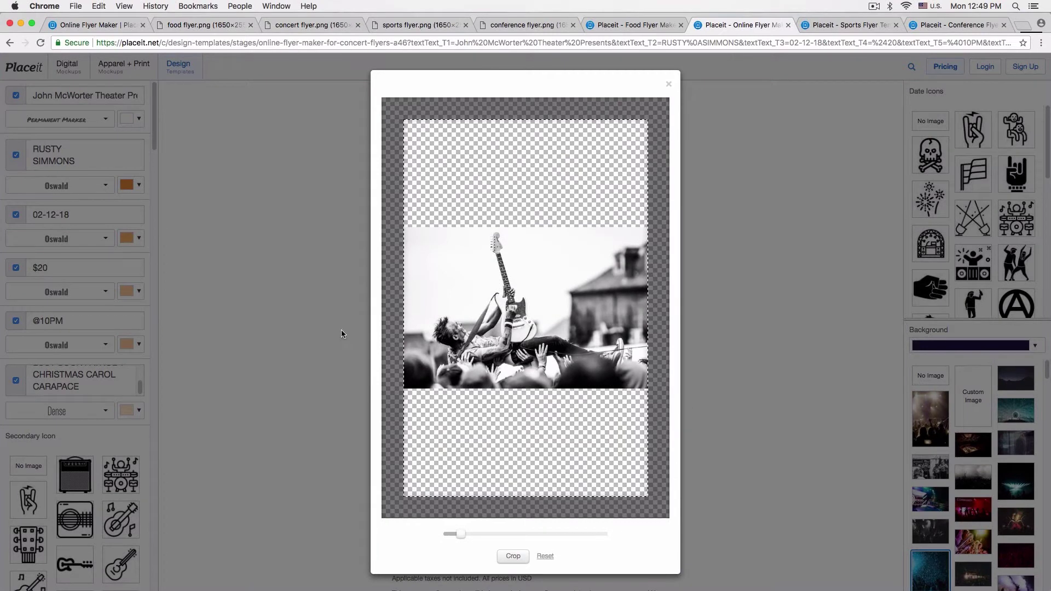
- Enlarge the guitarist photo to fill the crop frame, reposition it so the guitarist and guitar are inside, and crop it
drag(553, 325, 519, 314)
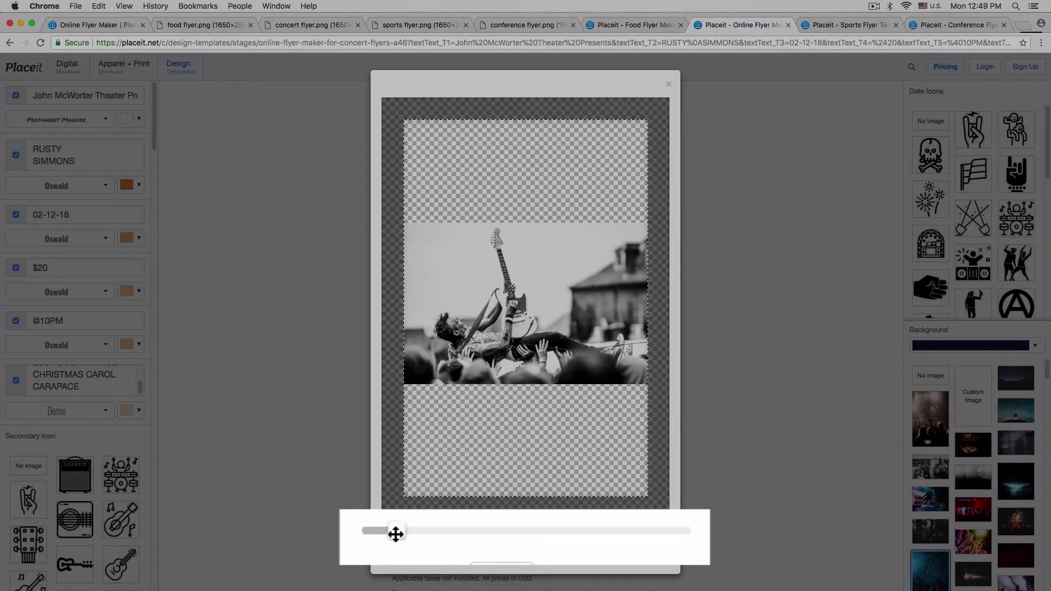
drag(395, 534, 510, 534)
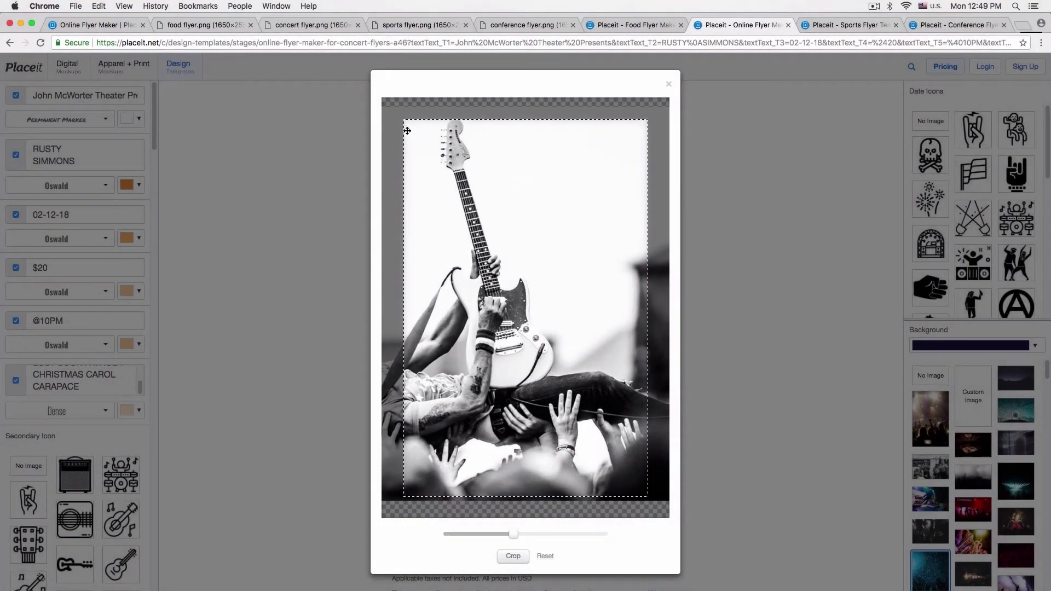
drag(461, 306, 570, 315)
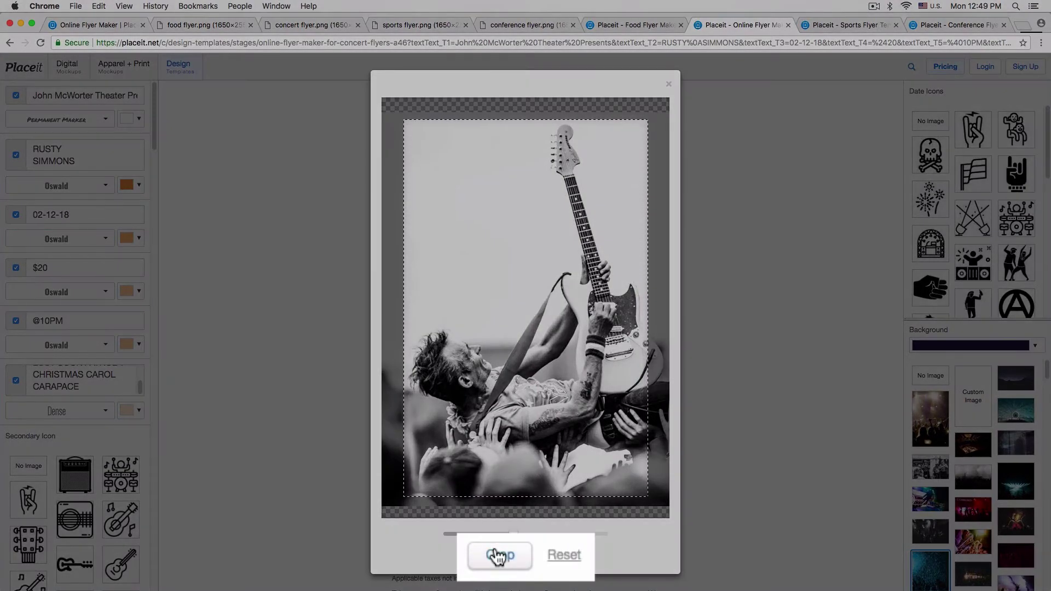
click(501, 557)
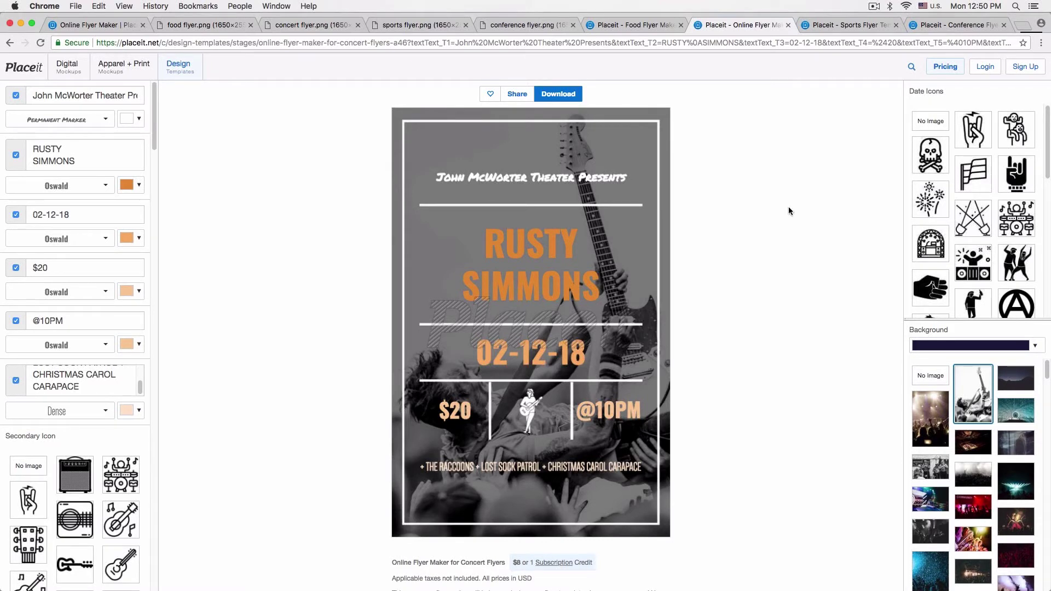
- Switch to the sports flyer template and replace its GAMEDAY headline with "Annual 5K Run" copied from the Sublime Text sports flyer notes
click(849, 25)
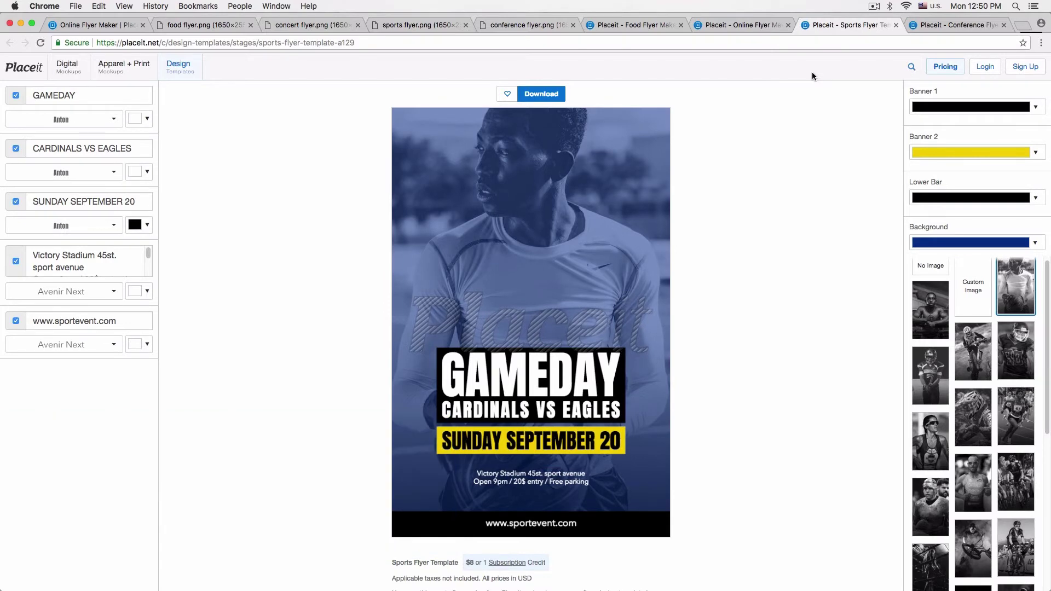
key(ctrl+Up)
click(812, 71)
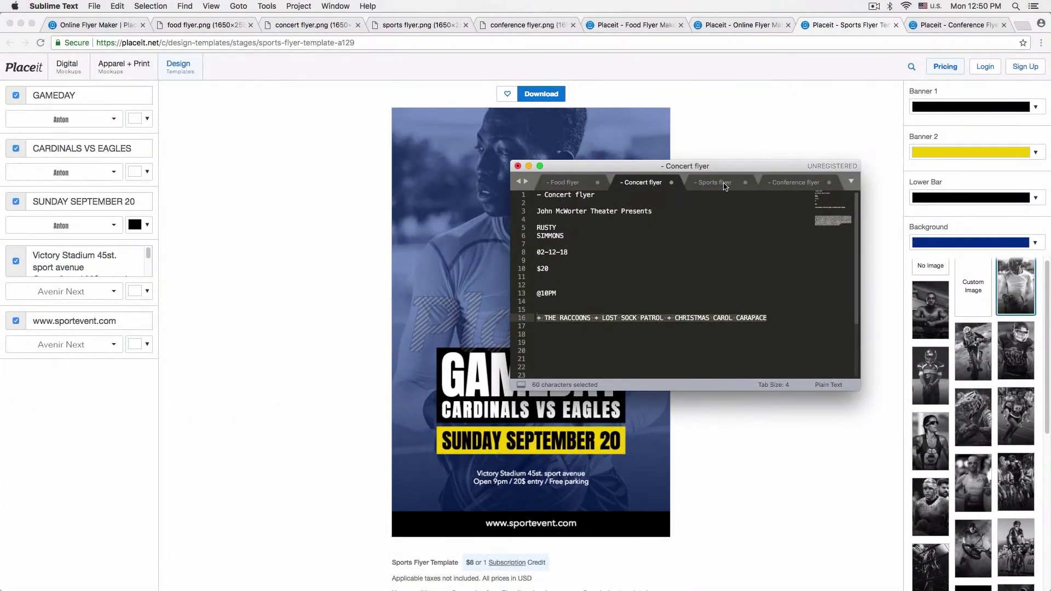
click(715, 182)
drag(588, 211, 537, 211)
key(super+c)
key(super+Tab)
triple_click(108, 95)
key(super+v)
- Copy SHELBY PARK from the Sublime Text notes and paste it over CARDINALS VS EAGLES in the Placeit sports flyer
key(ctrl+Up)
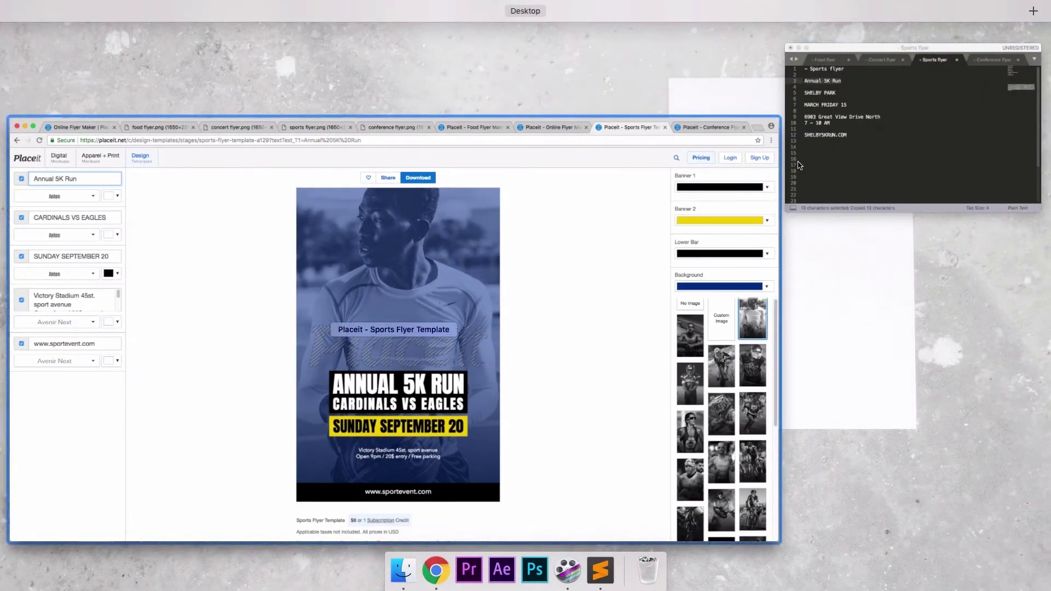
click(914, 126)
drag(582, 227, 489, 226)
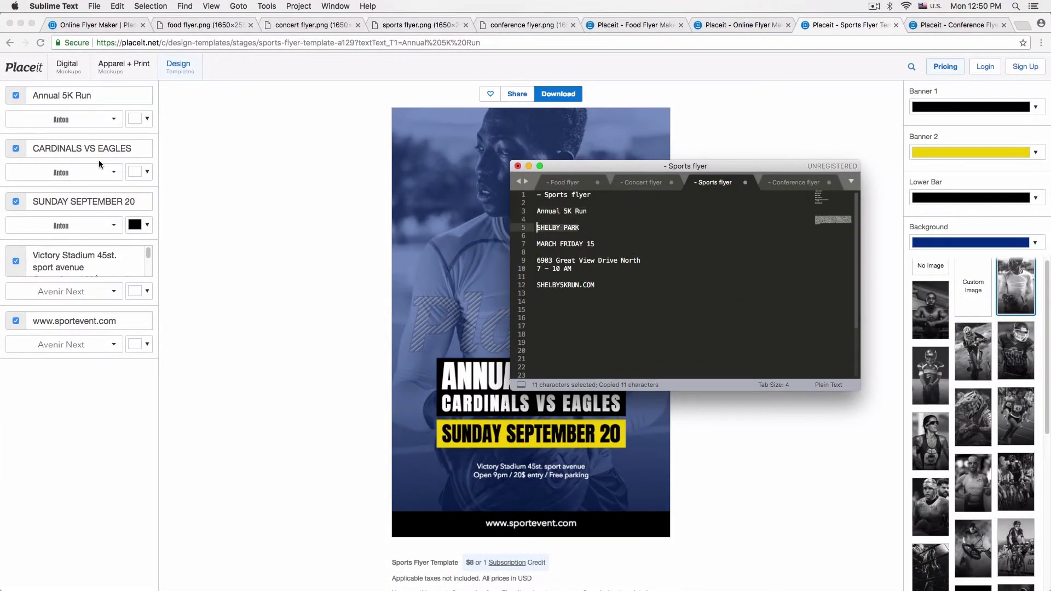
key(super+Tab)
key(super+v)
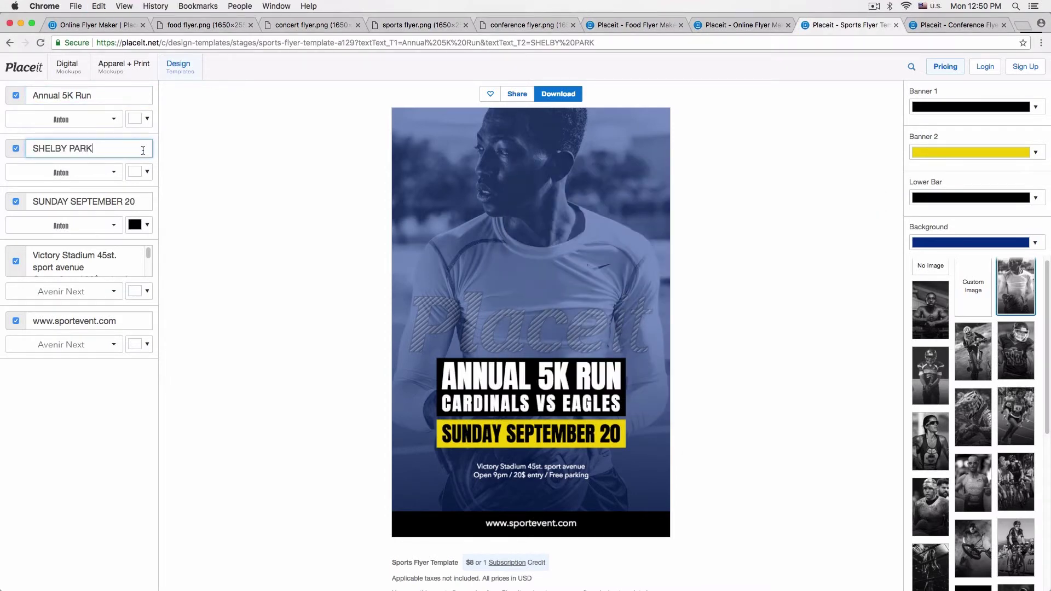
- Replace the sports flyer's date line with MARCH FRIDAY 15 copied from the Sublime Text notes
key(ctrl+Up)
click(905, 130)
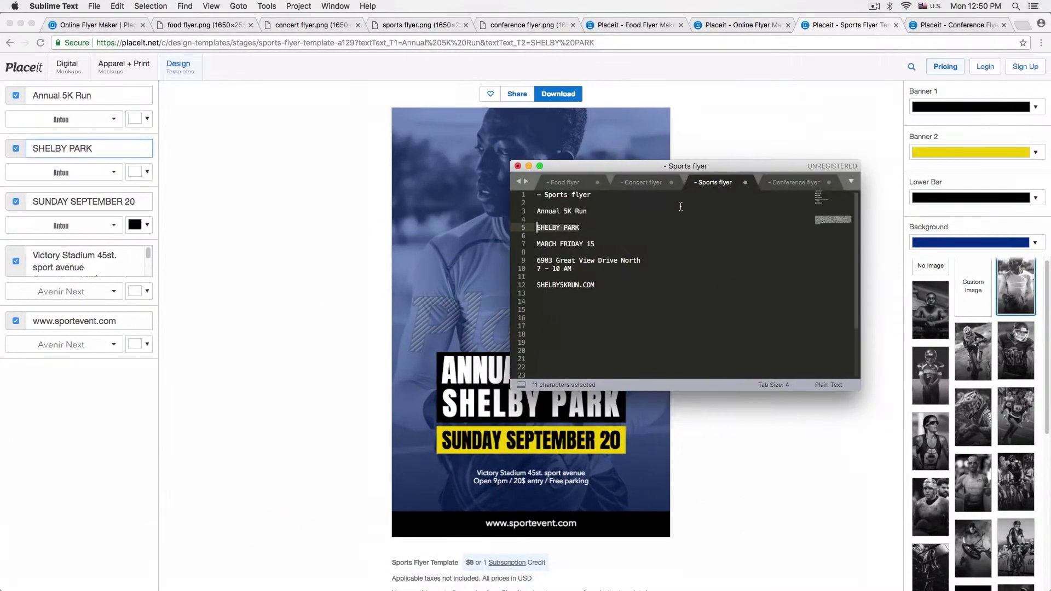
drag(605, 244, 504, 247)
key(super+c)
click(358, 237)
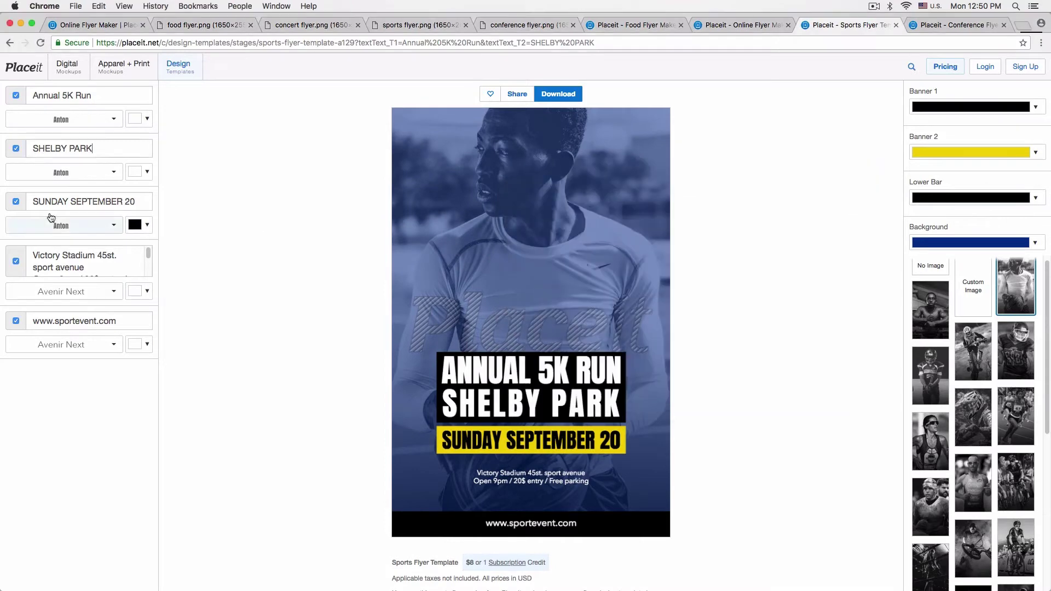
triple_click(89, 202)
key(super+v)
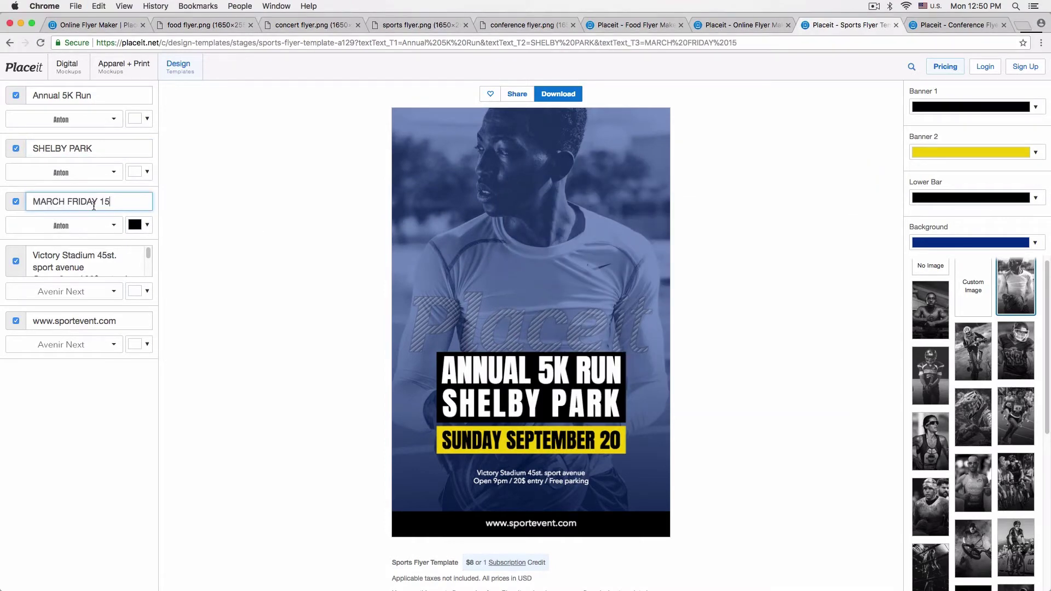
- Replace the sports flyer's venue details with the street address and "7 - 10 AM" copied from the Sublime Text notes
key(ctrl+Up)
click(992, 145)
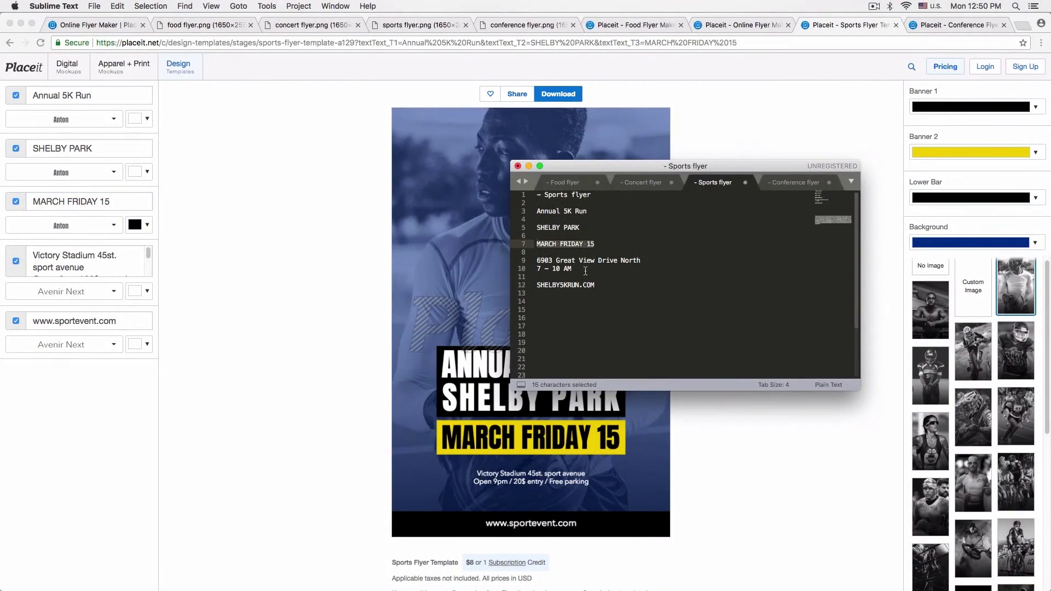
drag(586, 271, 524, 263)
key(super+c)
click(348, 263)
triple_click(90, 267)
key(super+v)
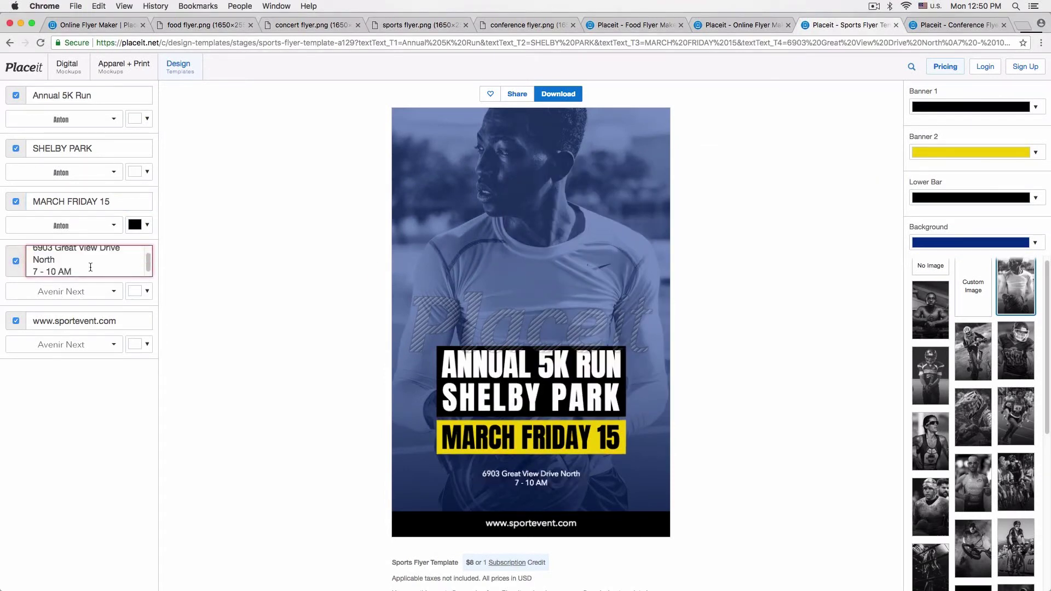
- Copy SHELBY5KRUN.COM from the Sublime Text notes and paste it over the website line of the Placeit sports flyer
key(ctrl+Up)
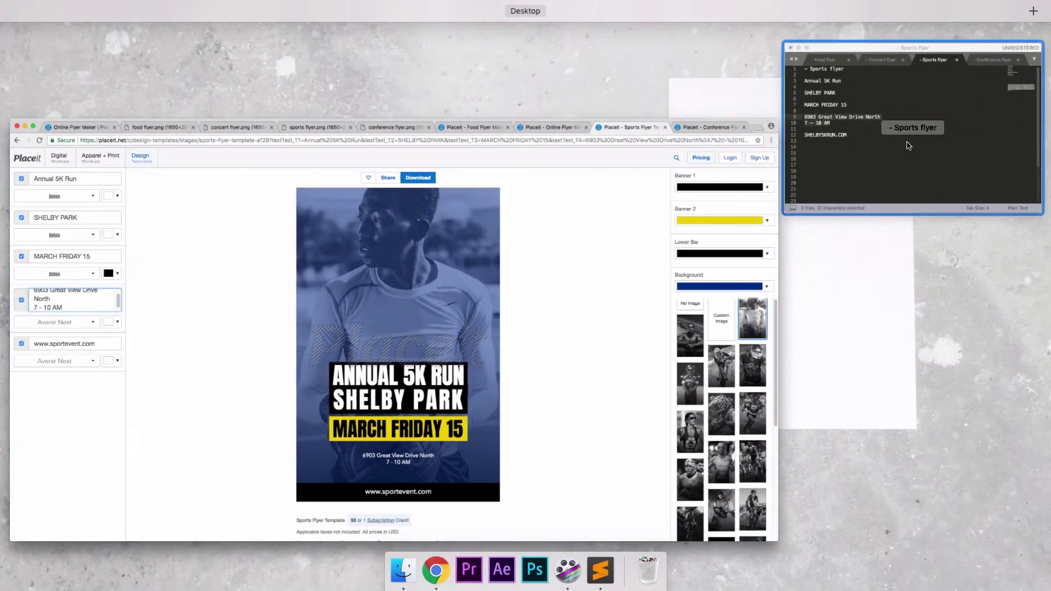
click(938, 134)
triple_click(569, 285)
key(super+c)
key(super+Tab)
triple_click(135, 320)
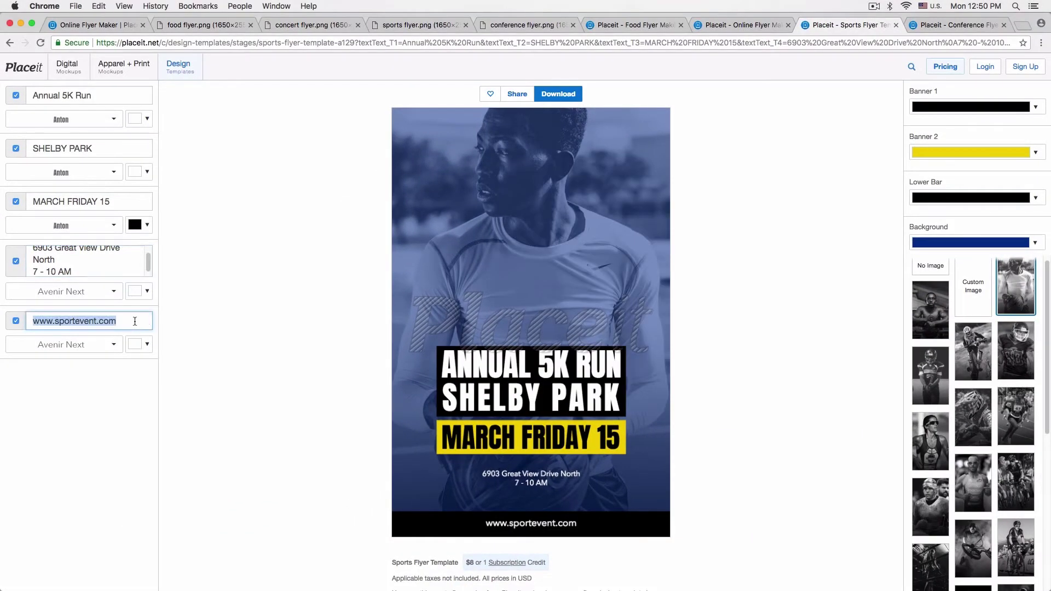
key(super+v)
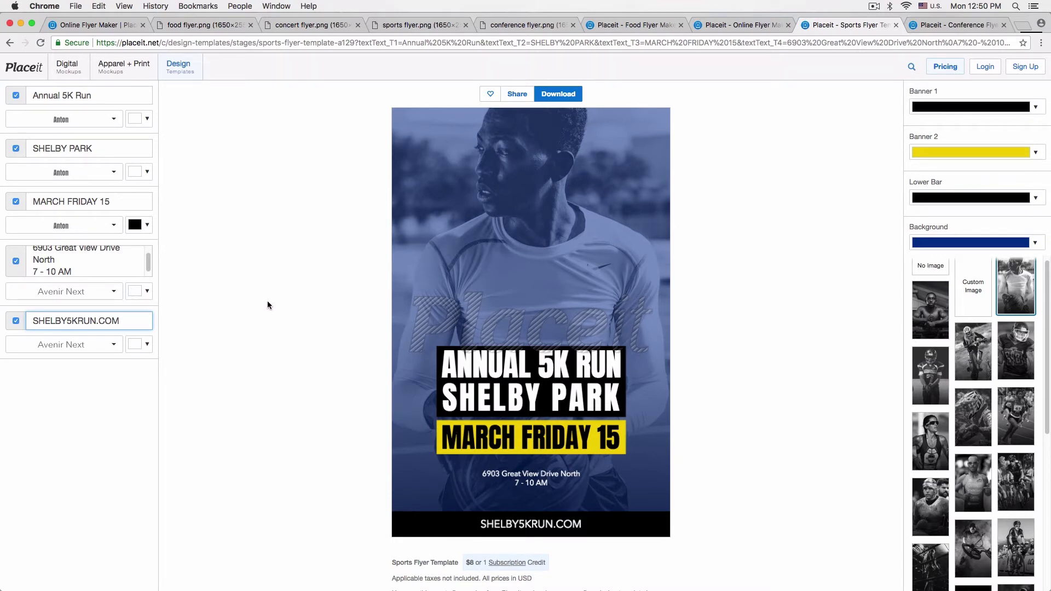
- Choose pexels-photo-3...134.jpeg from Downloads as the sports flyer's custom background image
scroll(980, 405, up, 1)
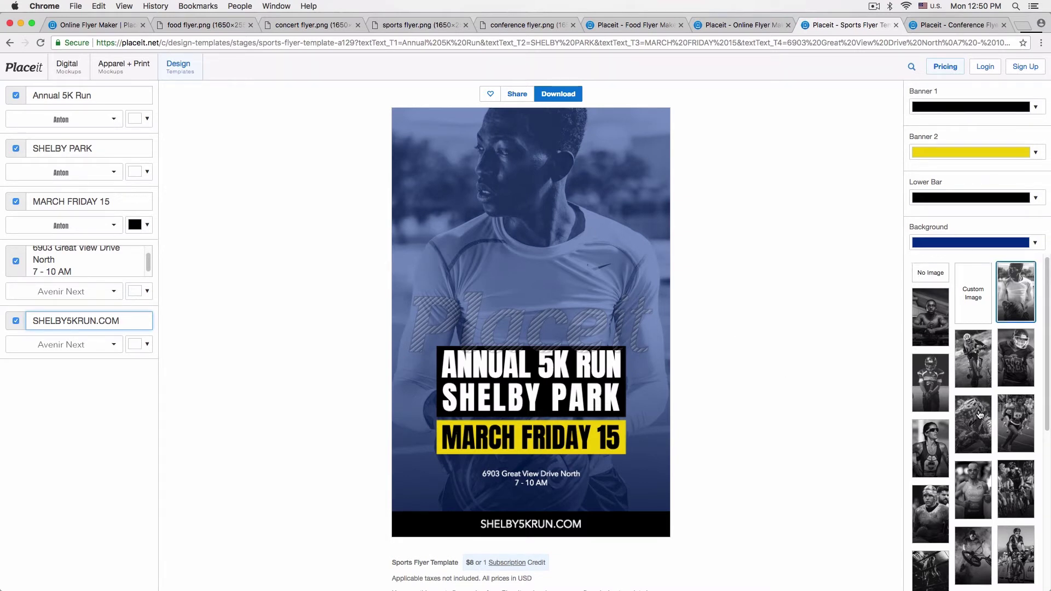
click(974, 299)
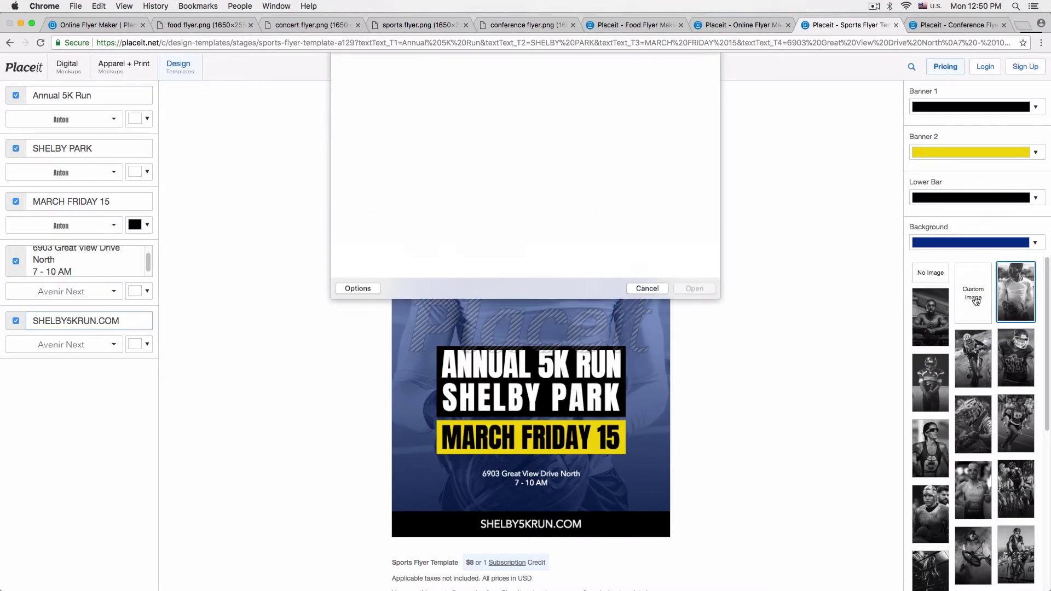
click(620, 131)
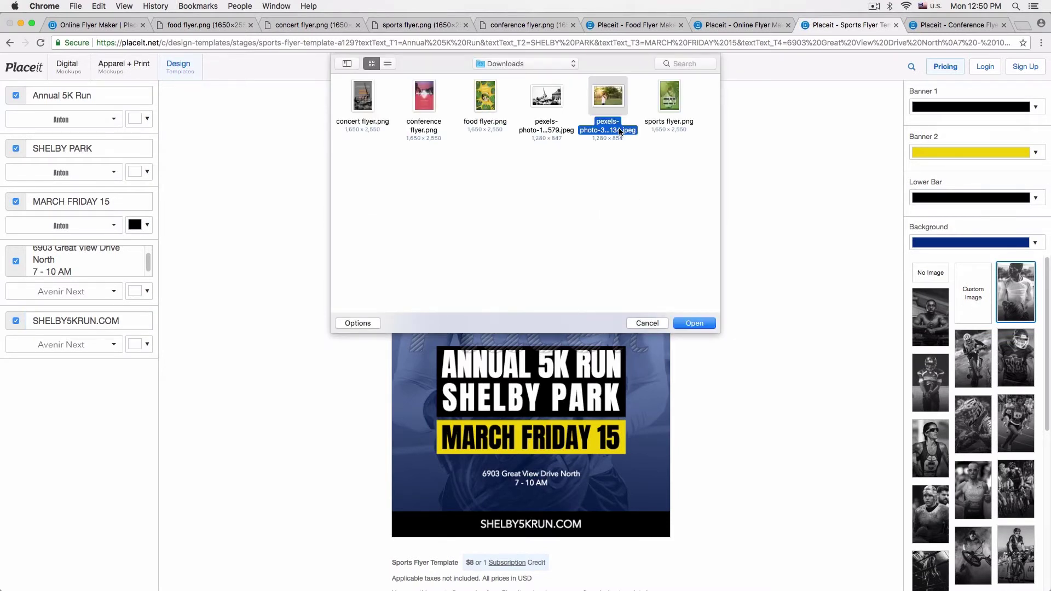
click(694, 324)
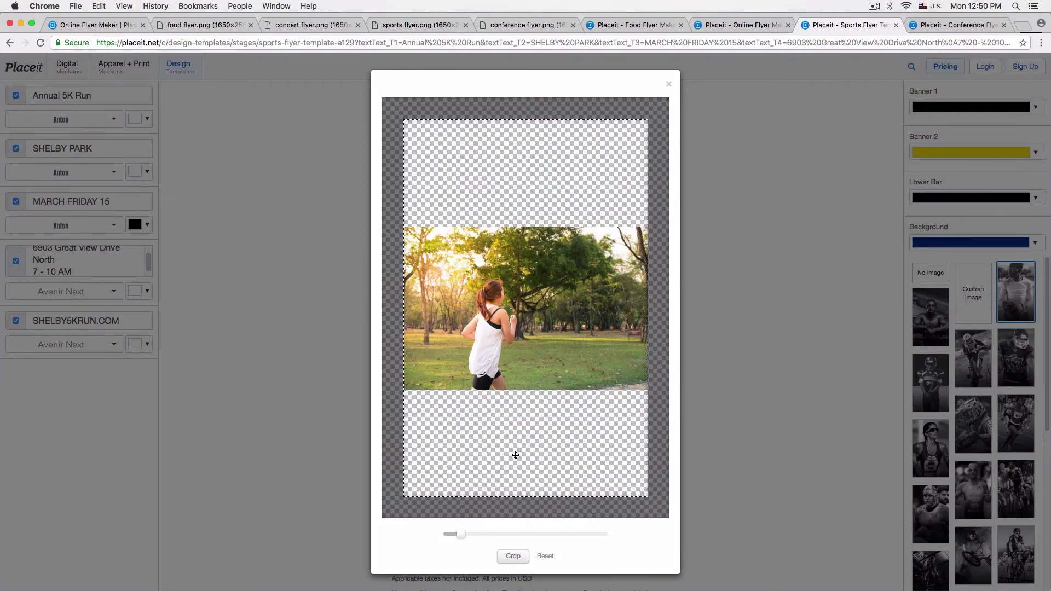
- Enlarge the runner photo to fill the crop frame, centre the runner in it, and crop the image
drag(460, 534, 511, 534)
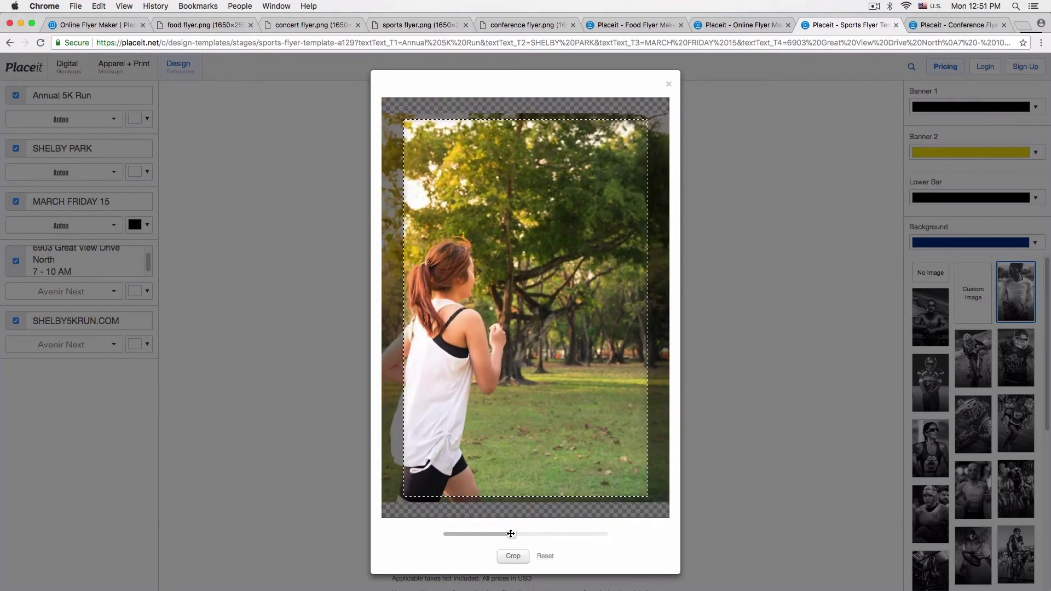
drag(443, 330, 530, 328)
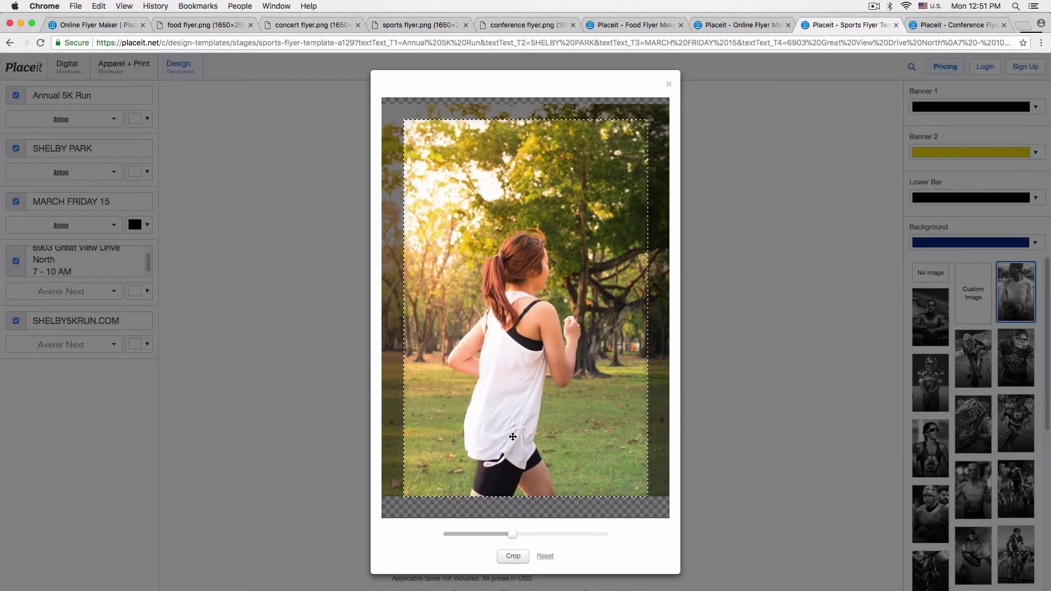
click(513, 556)
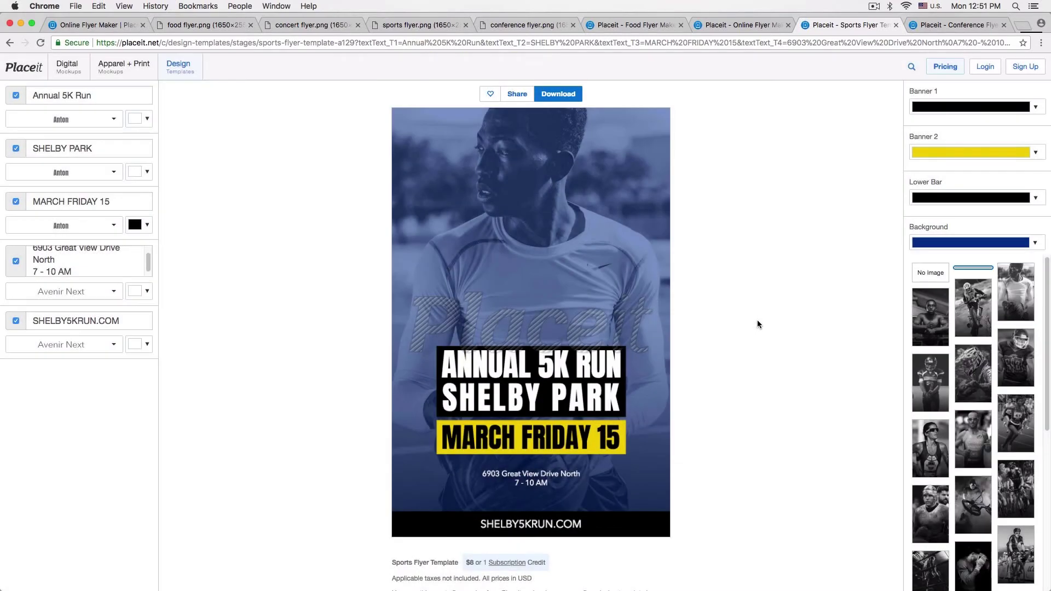
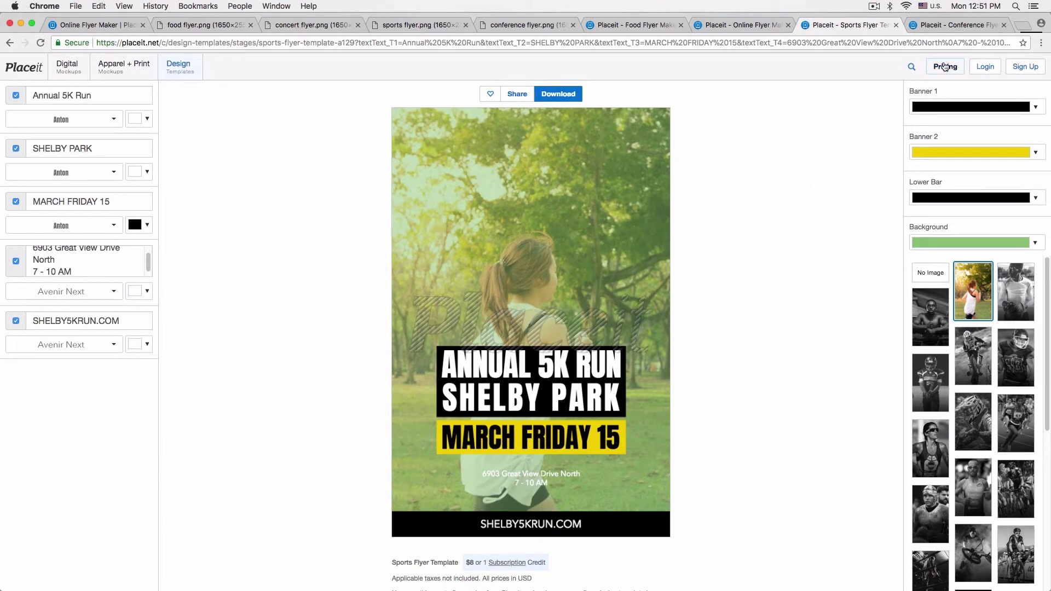
- Colour Banner 1 white and its text lines black for Annual 5K Run and green for SHELBY PARK
click(954, 108)
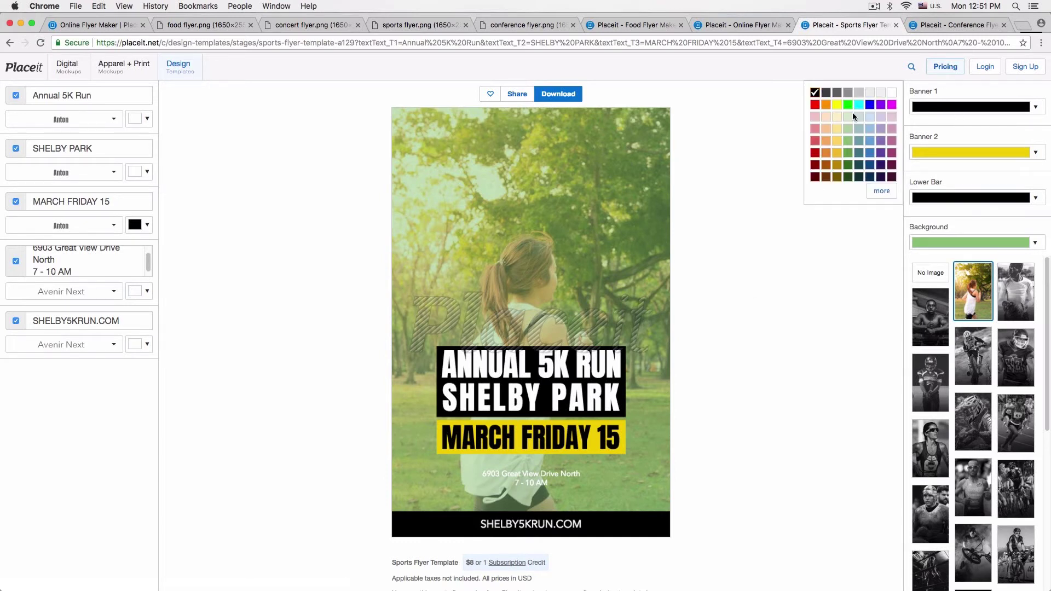
click(892, 93)
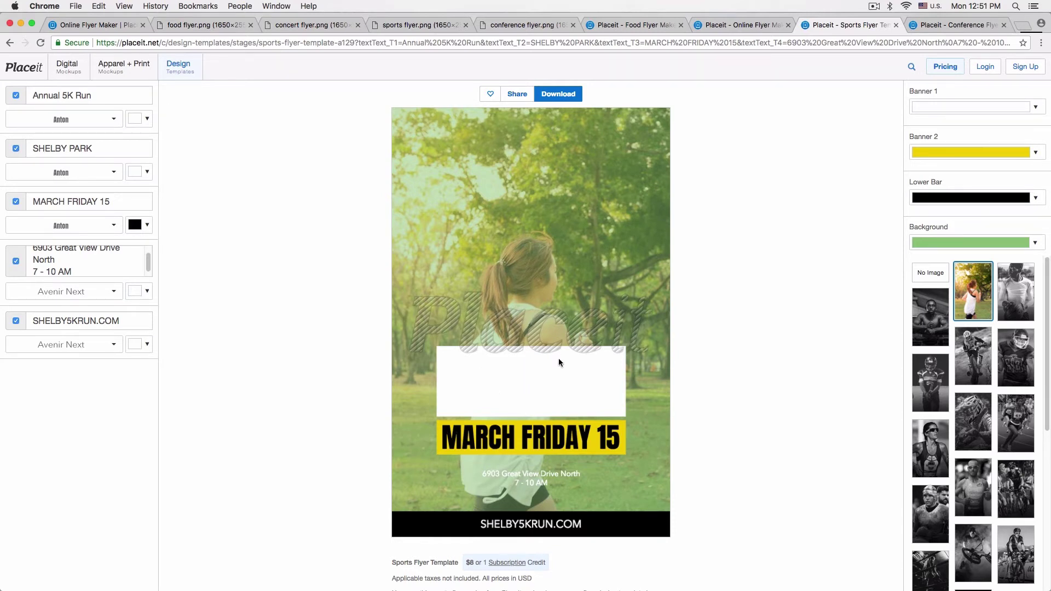
click(141, 119)
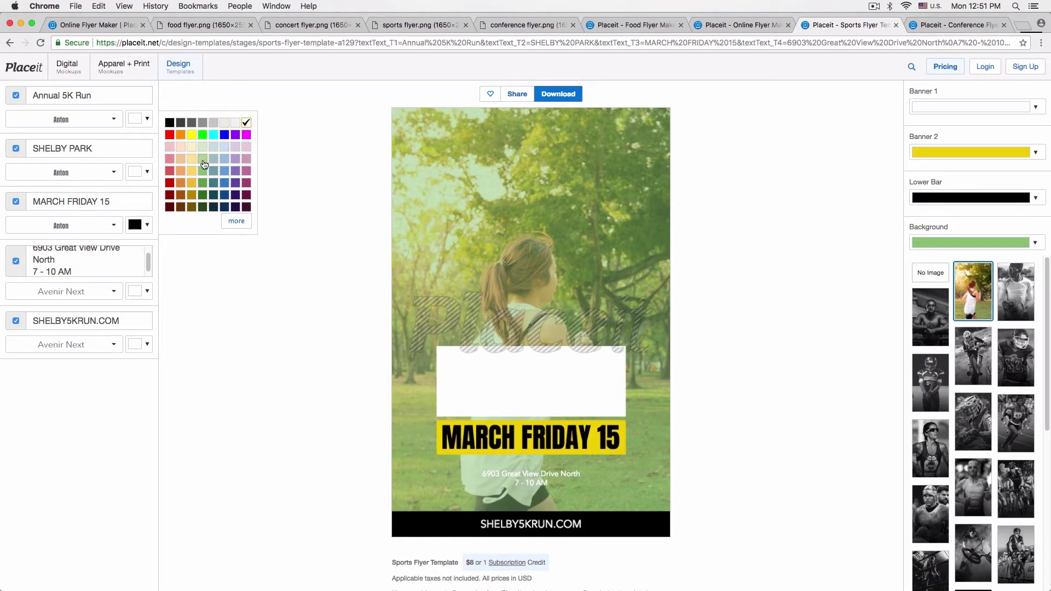
click(170, 123)
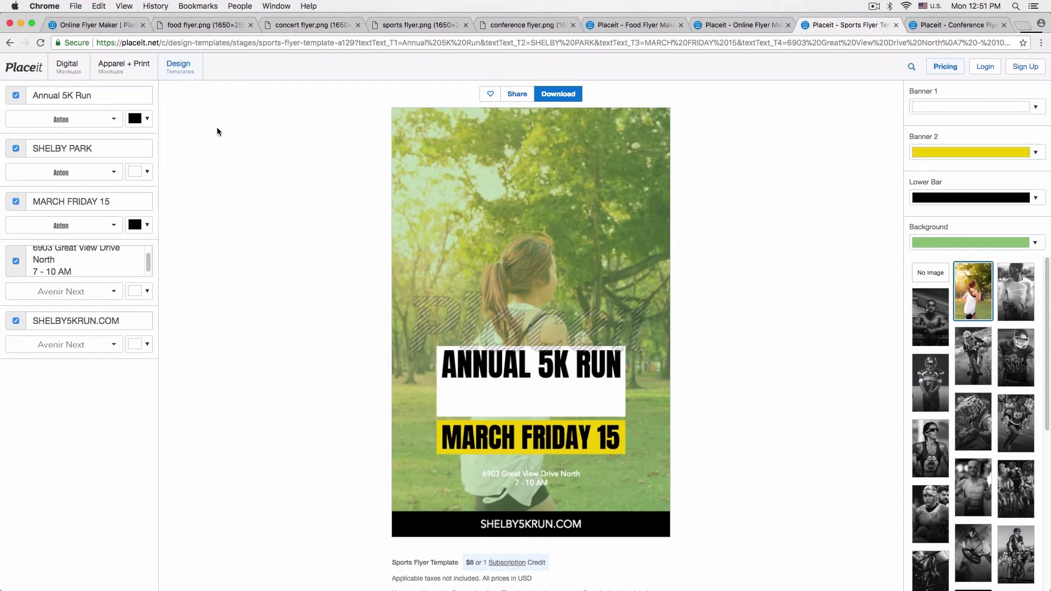
click(140, 175)
click(203, 236)
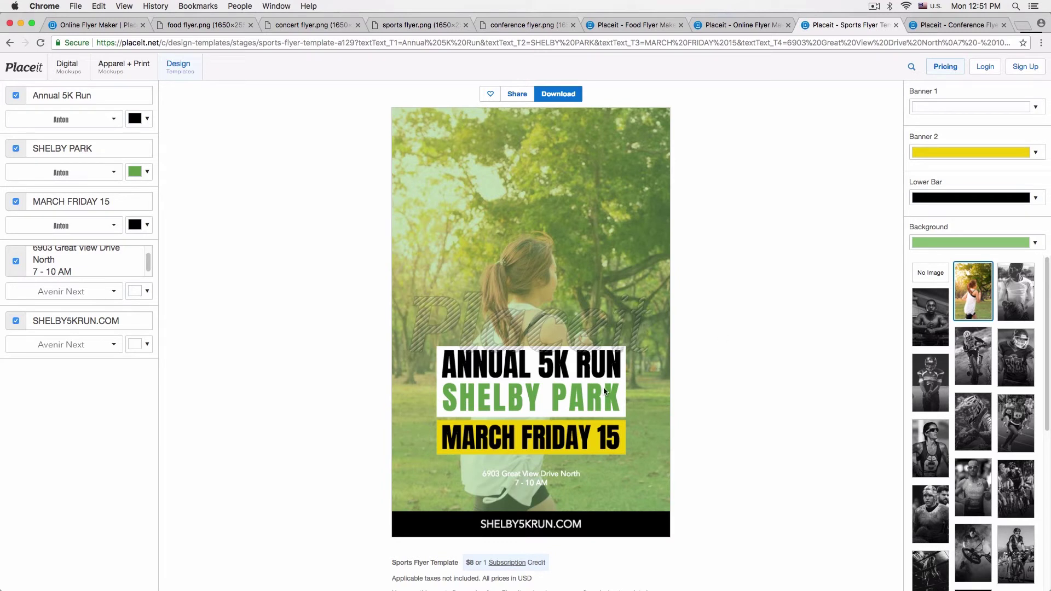
- Colour Banner 2 dark green, trying lighter greens first, and make its MARCH FRIDAY 15 text white
click(1027, 157)
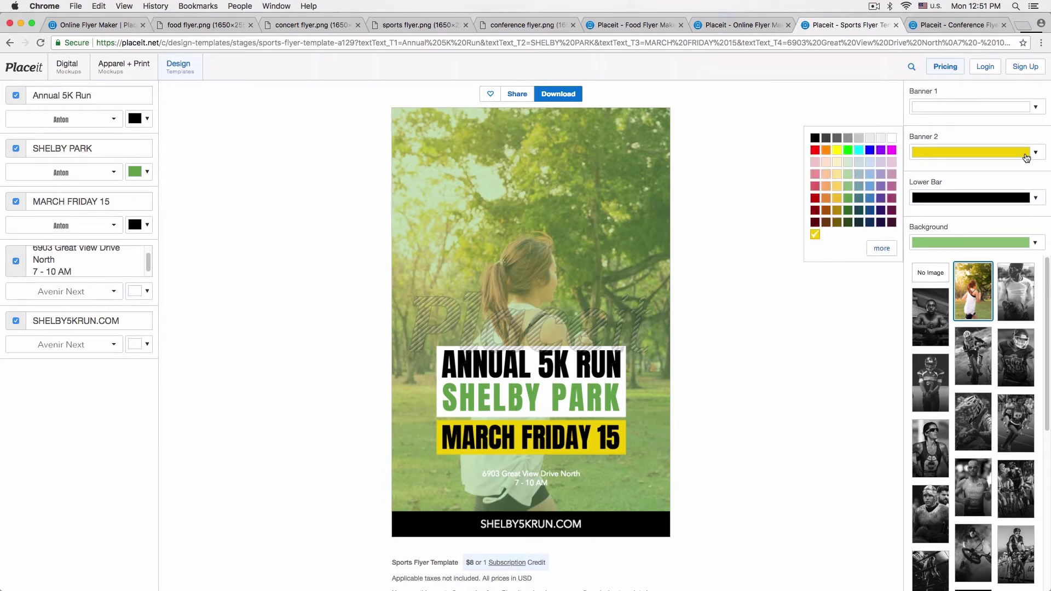
click(849, 186)
click(949, 157)
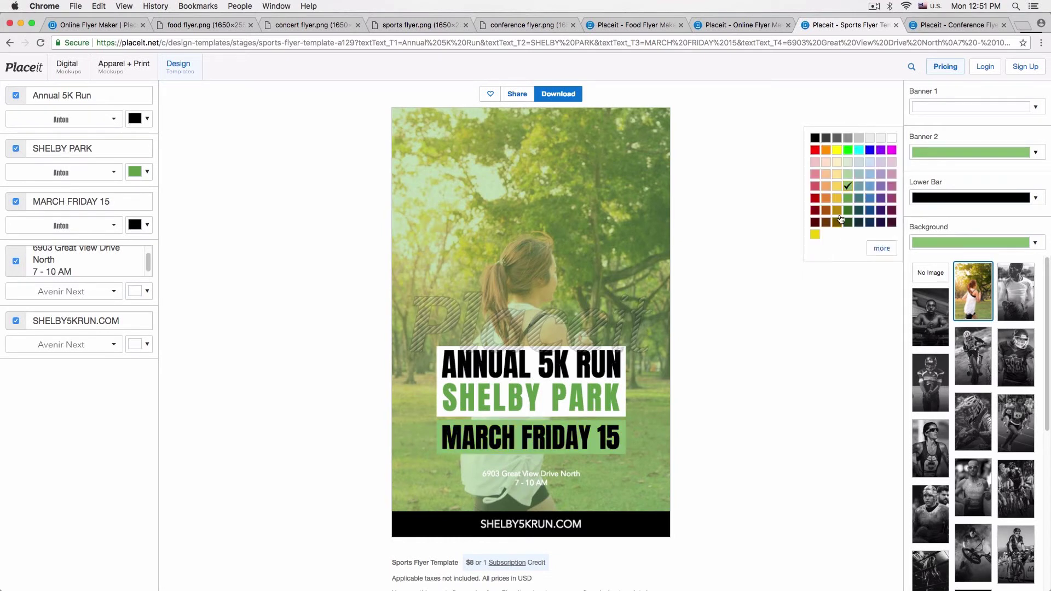
click(848, 201)
click(939, 159)
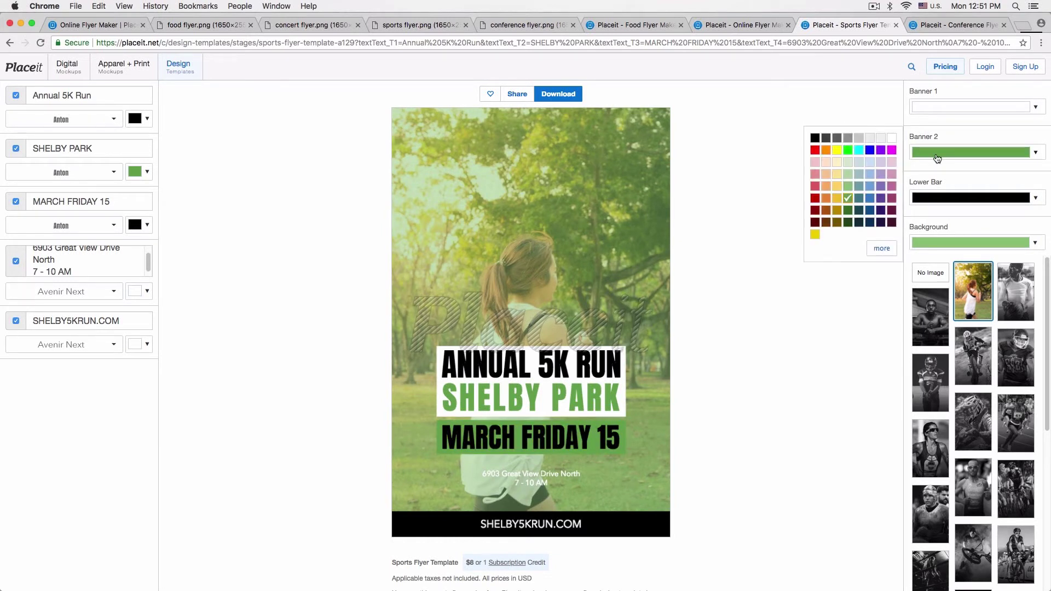
click(850, 169)
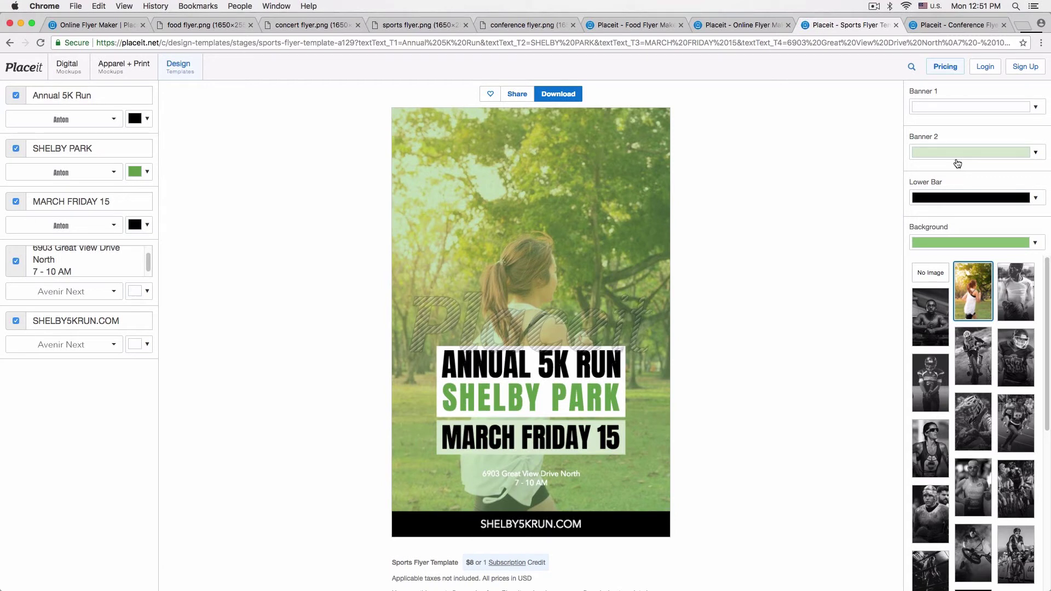
click(959, 160)
click(850, 210)
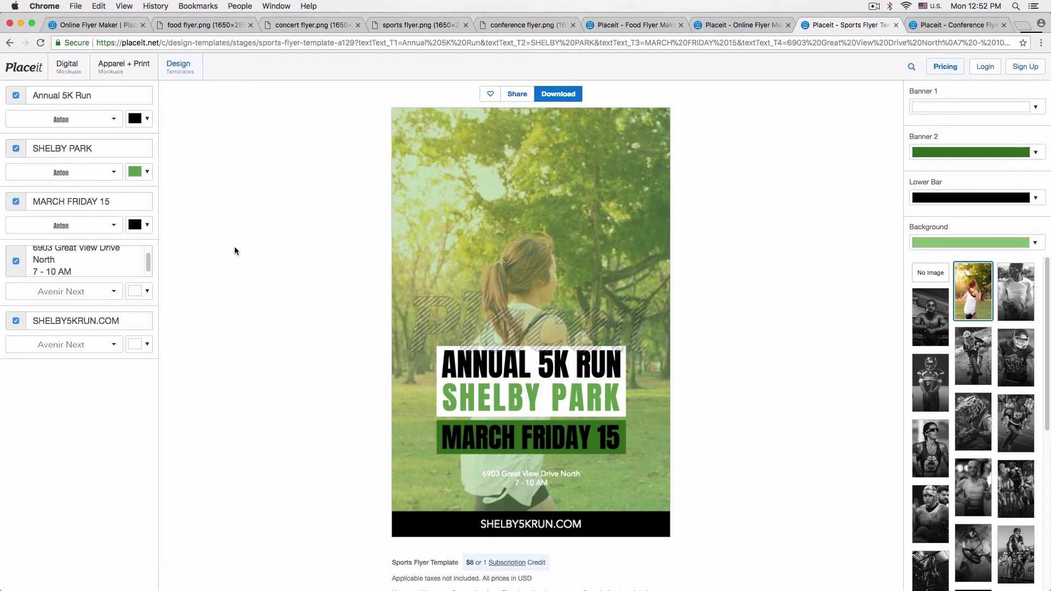
click(141, 225)
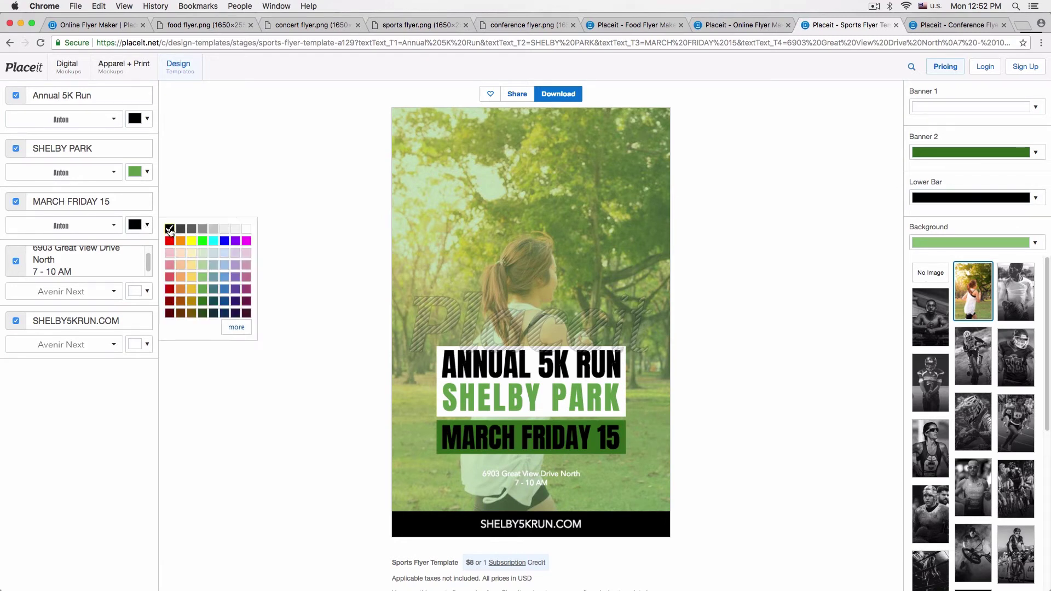
click(247, 230)
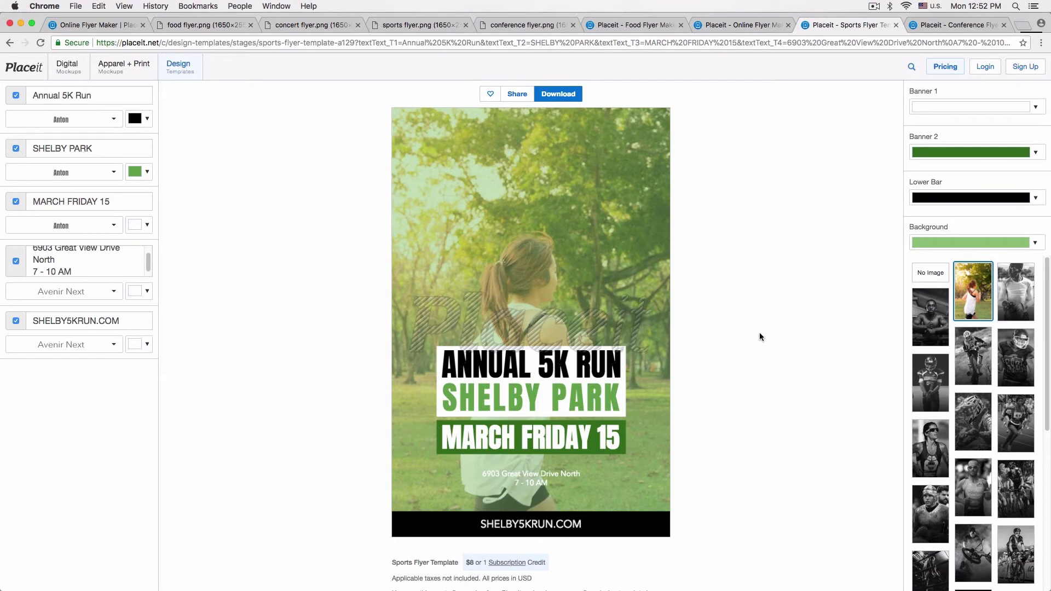
- Recolour the sports flyer's Lower Bar, trying light green before settling on medium green
click(984, 199)
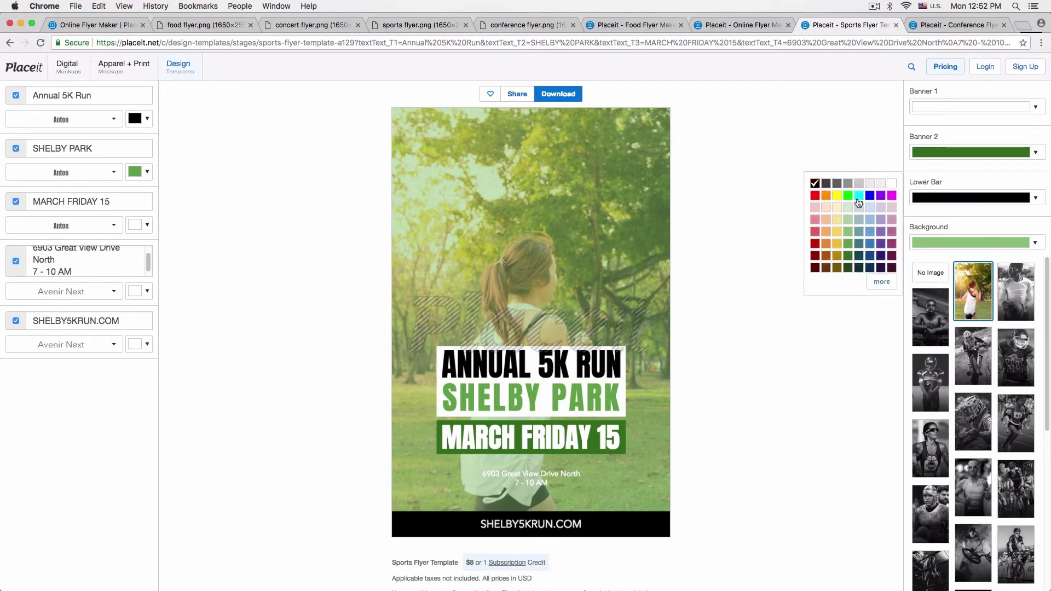
click(849, 236)
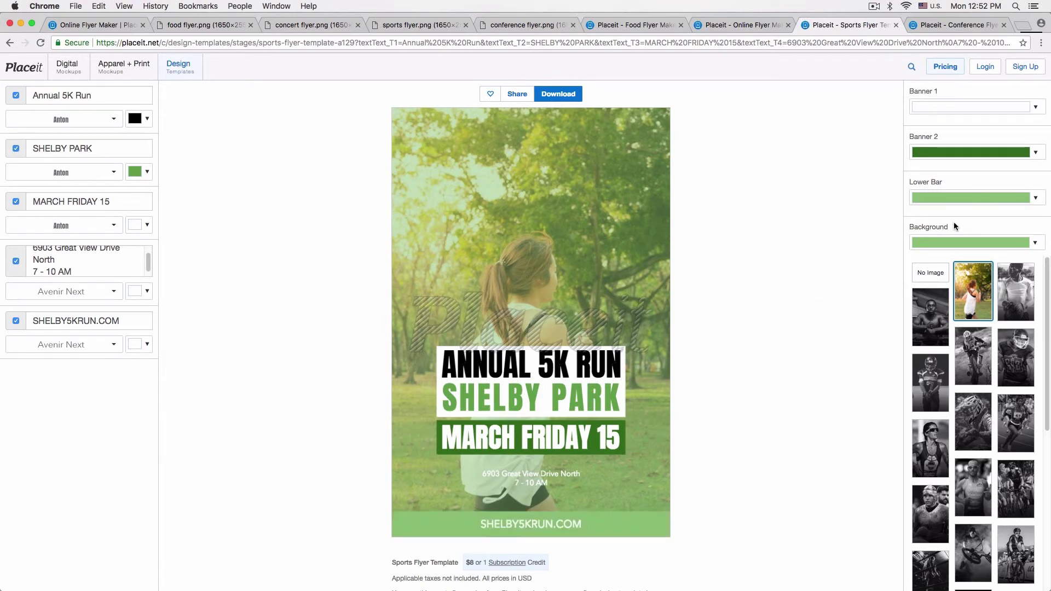
click(963, 198)
click(848, 248)
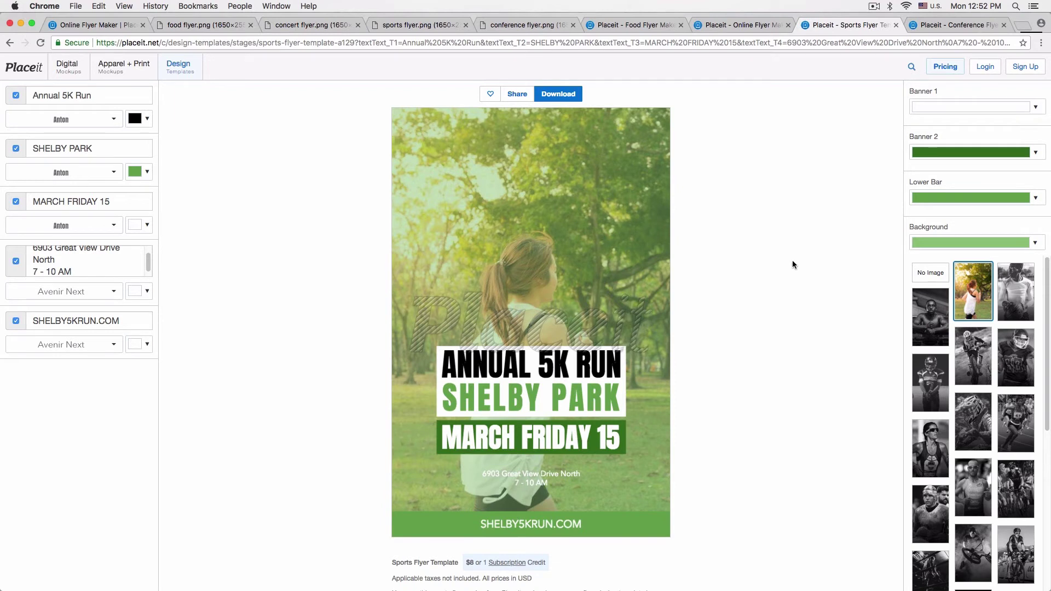
- Switch to the conference flyer template and replace its date line with JANUARY 1 2019 copied from the Sublime Text conference notes
click(944, 24)
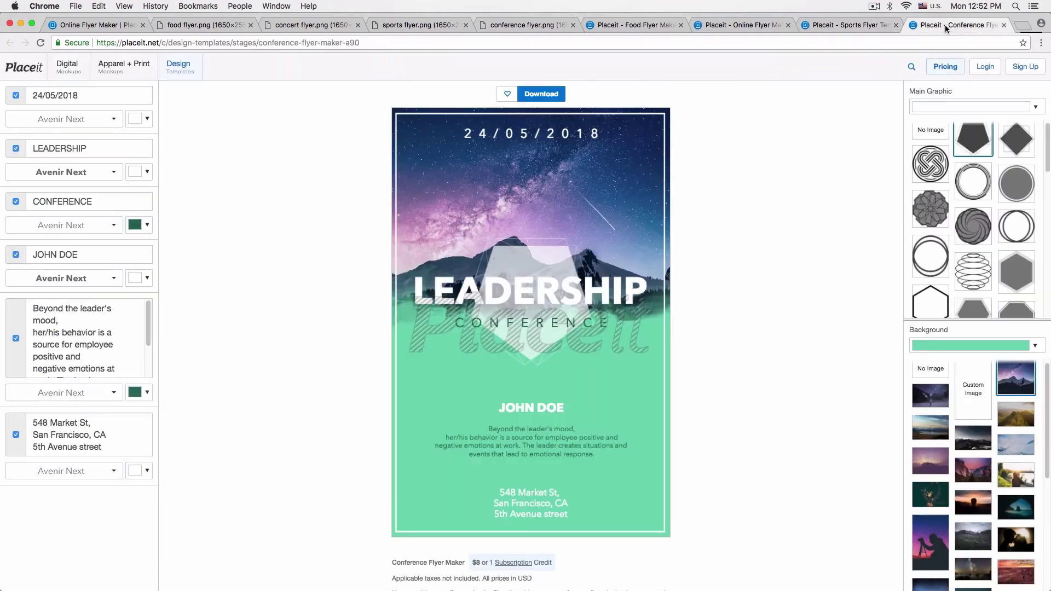
key(ctrl+Up)
click(794, 185)
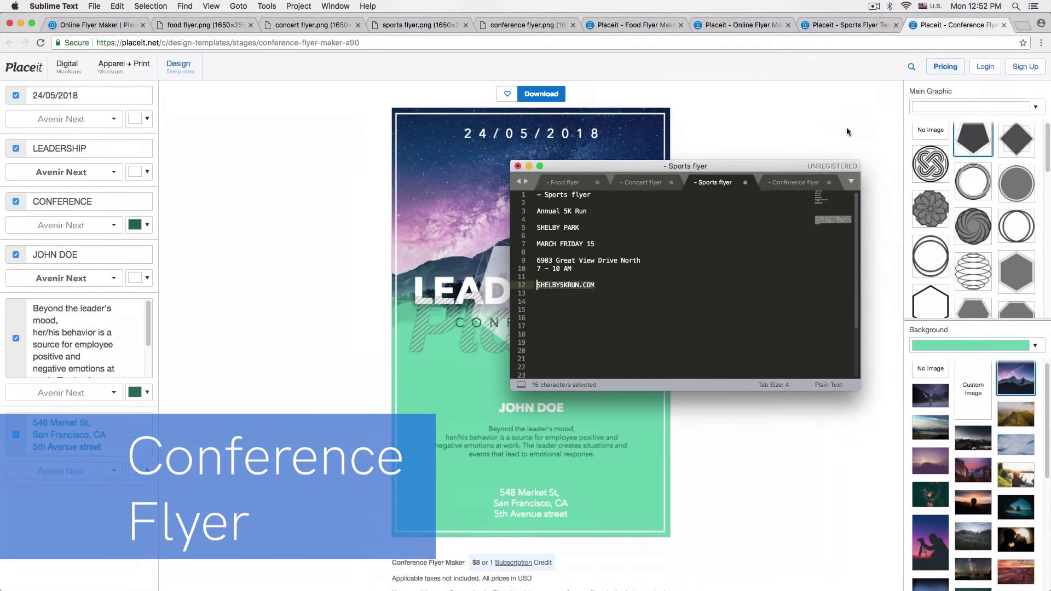
click(793, 185)
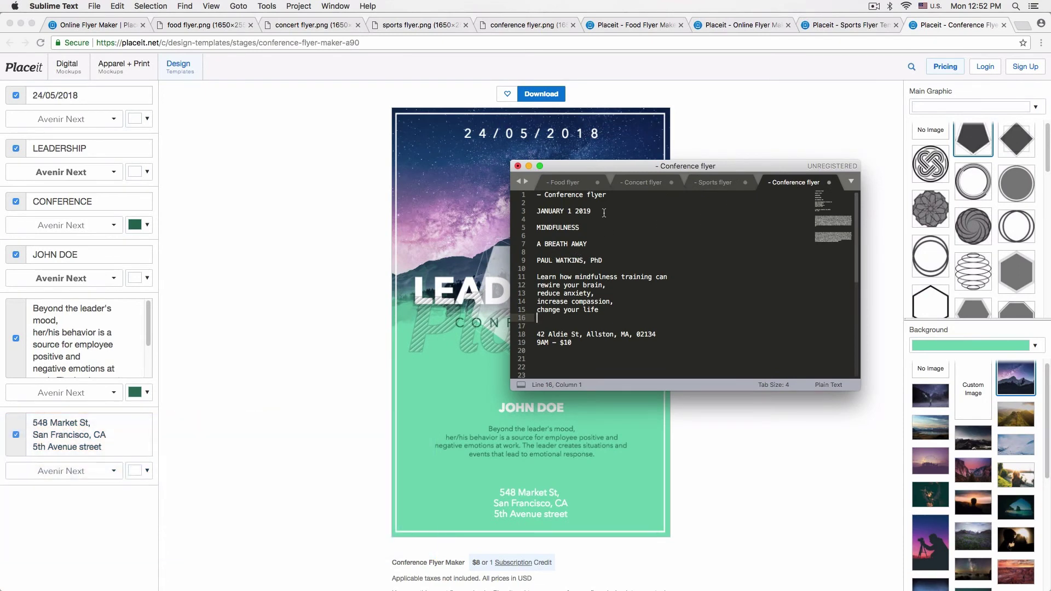
drag(602, 211, 489, 206)
key(super+c)
click(119, 104)
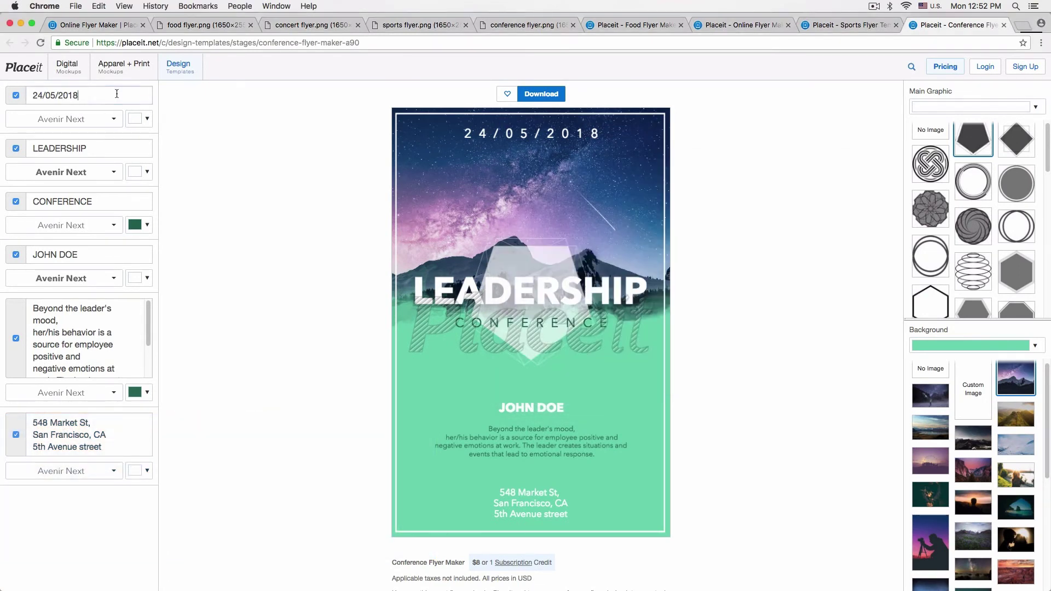
triple_click(116, 93)
key(super+v)
- Copy MINDFULNESS from the Sublime Text notes and paste it over the LEADERSHIP title line of the conference flyer
key(ctrl+Up)
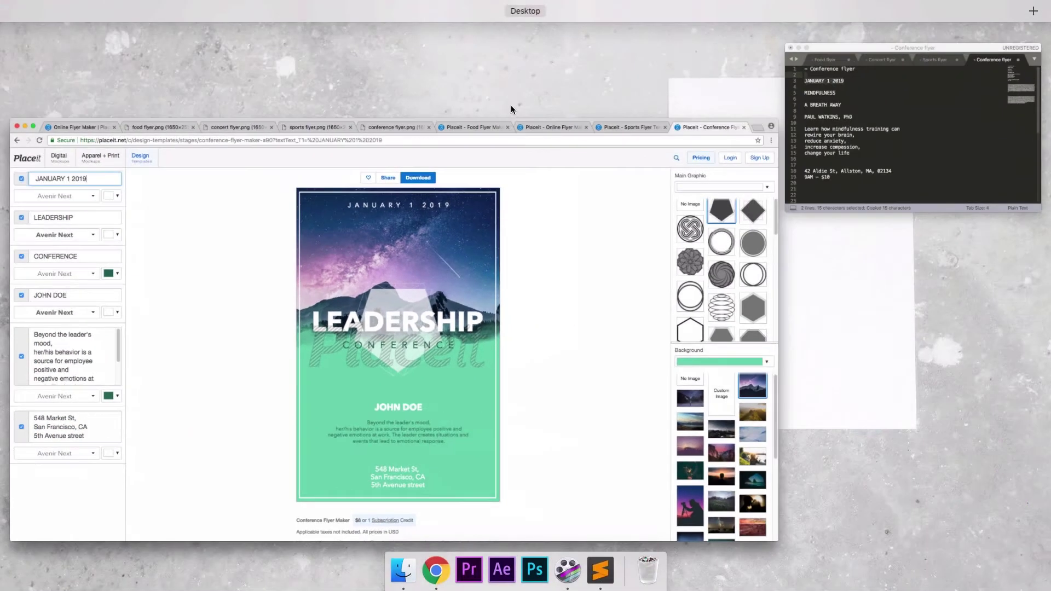
click(946, 111)
drag(580, 227, 497, 227)
key(super+c)
click(186, 228)
click(109, 148)
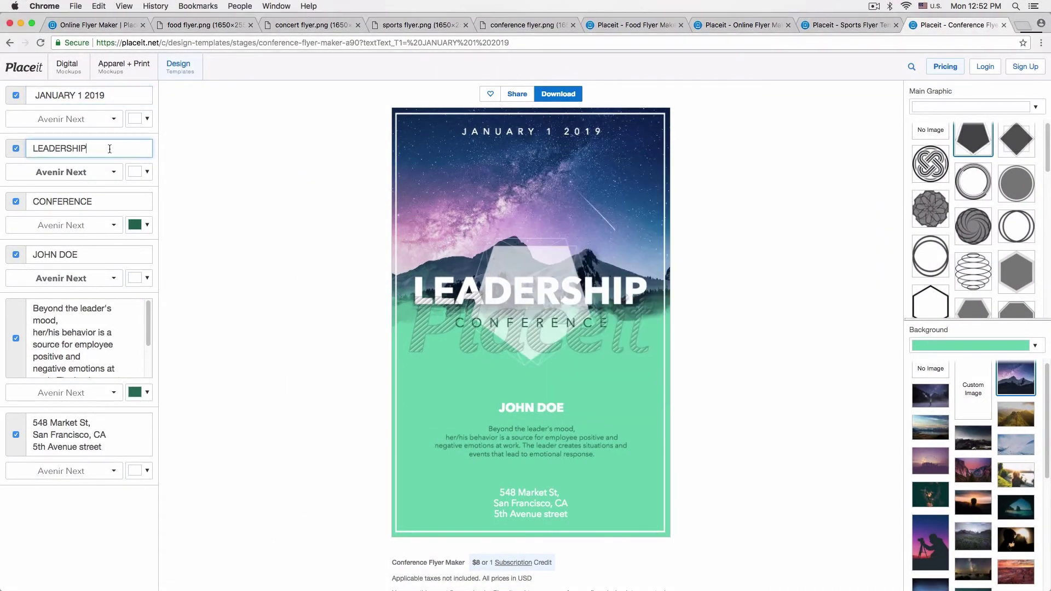
key(super+a)
key(super+v)
- Copy A BREATH AWAY from the Sublime Text notes and paste it over the CONFERENCE subtitle line
key(ctrl+Up)
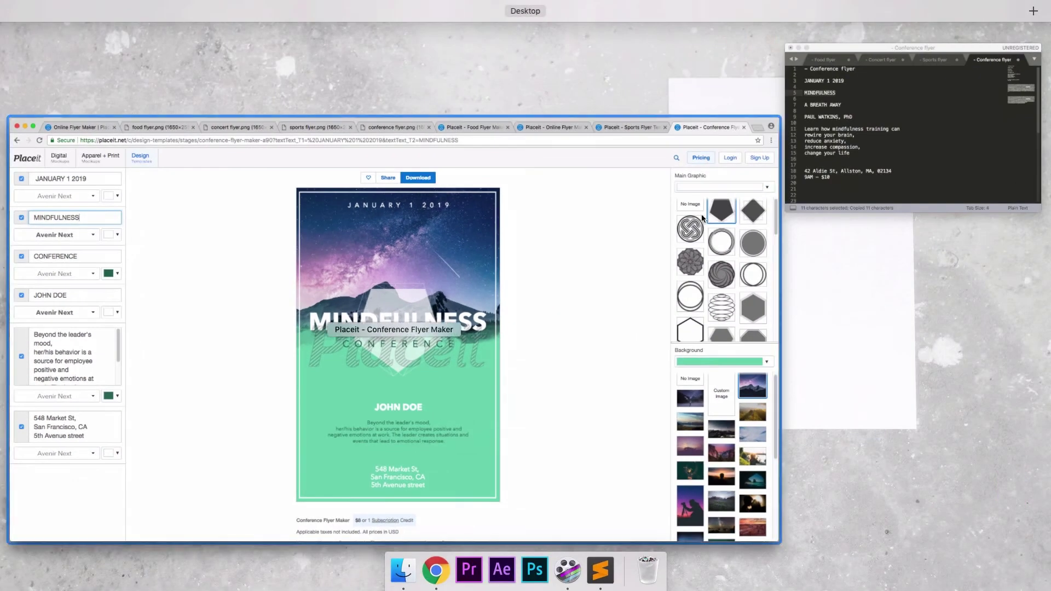
click(724, 219)
drag(589, 244, 537, 244)
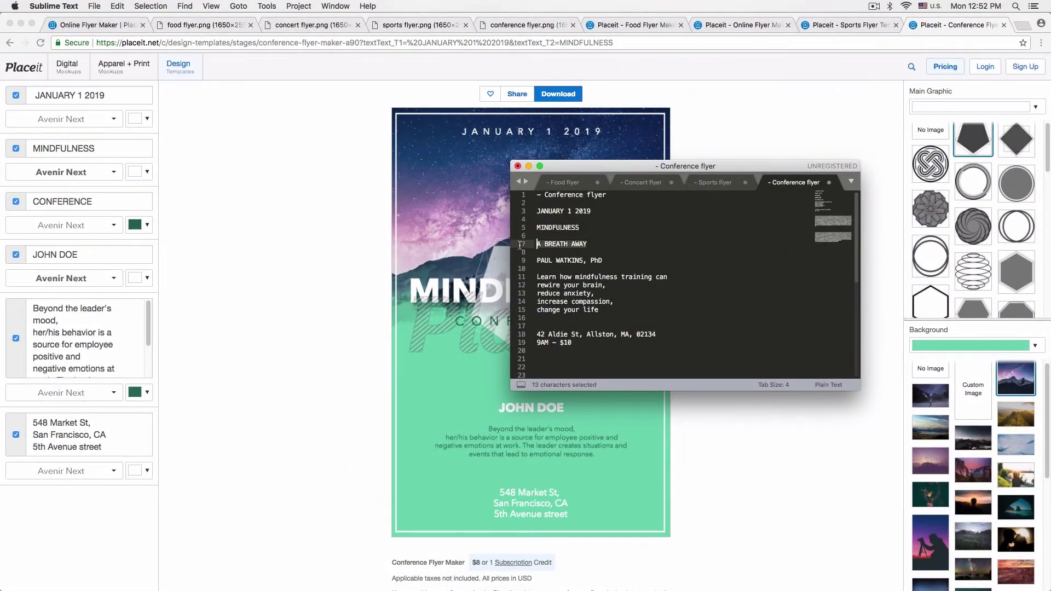
key(super+c)
click(110, 201)
click(110, 200)
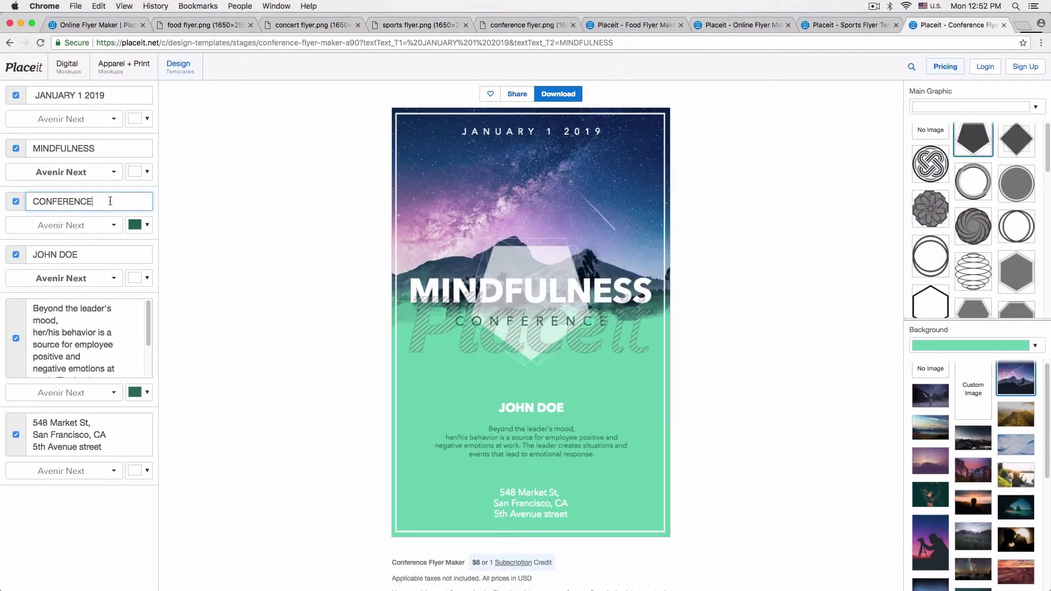
key(super+a)
key(super+v)
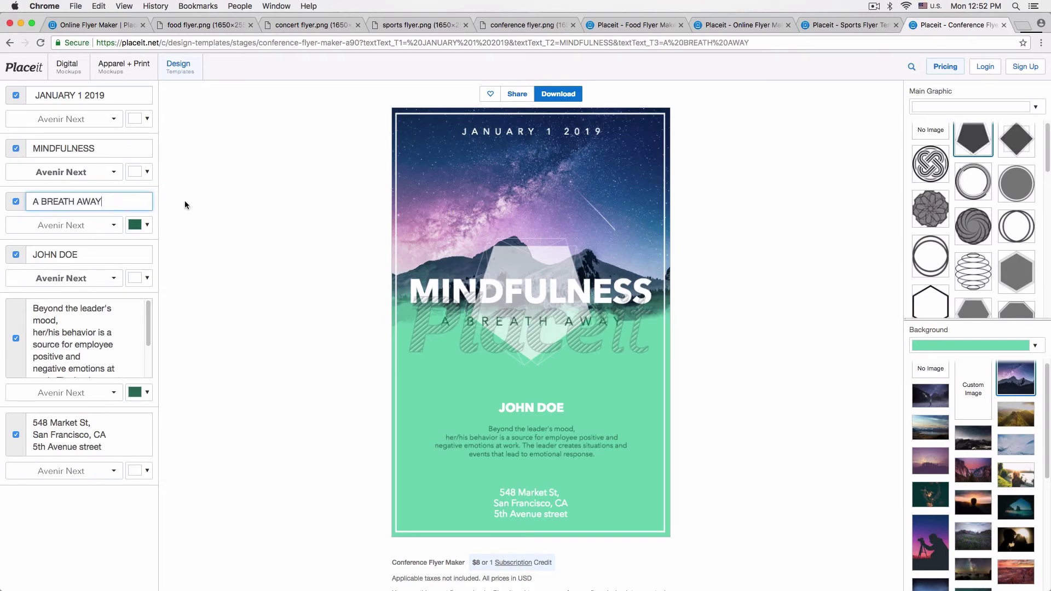
- Copy the speaker's name and title from the Sublime Text notes and paste them over the flyer's placeholder speaker name
key(ctrl+Up)
click(901, 146)
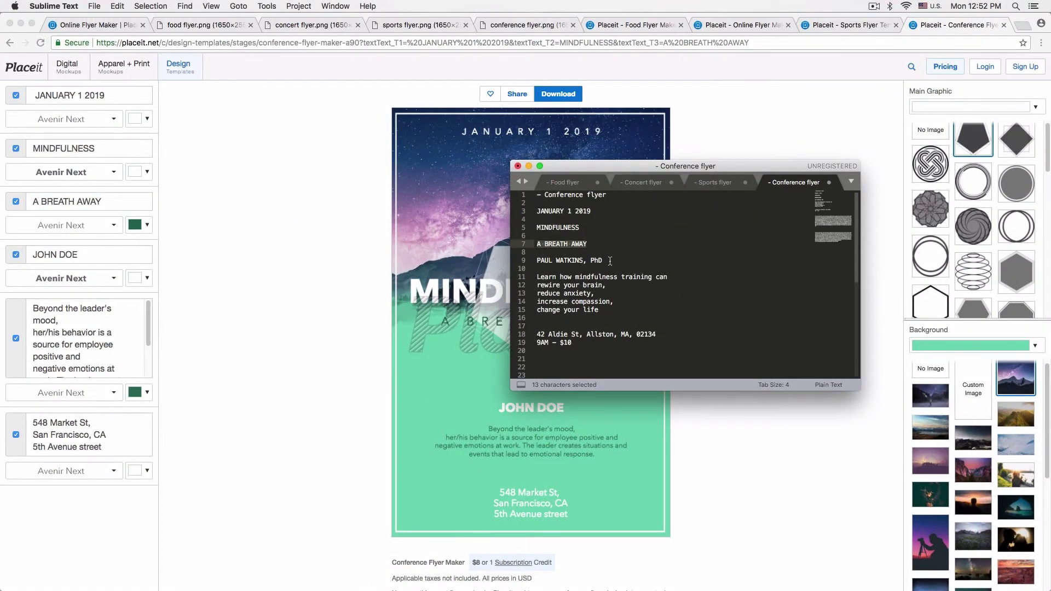
drag(610, 261, 534, 261)
key(super+c)
click(265, 234)
click(101, 261)
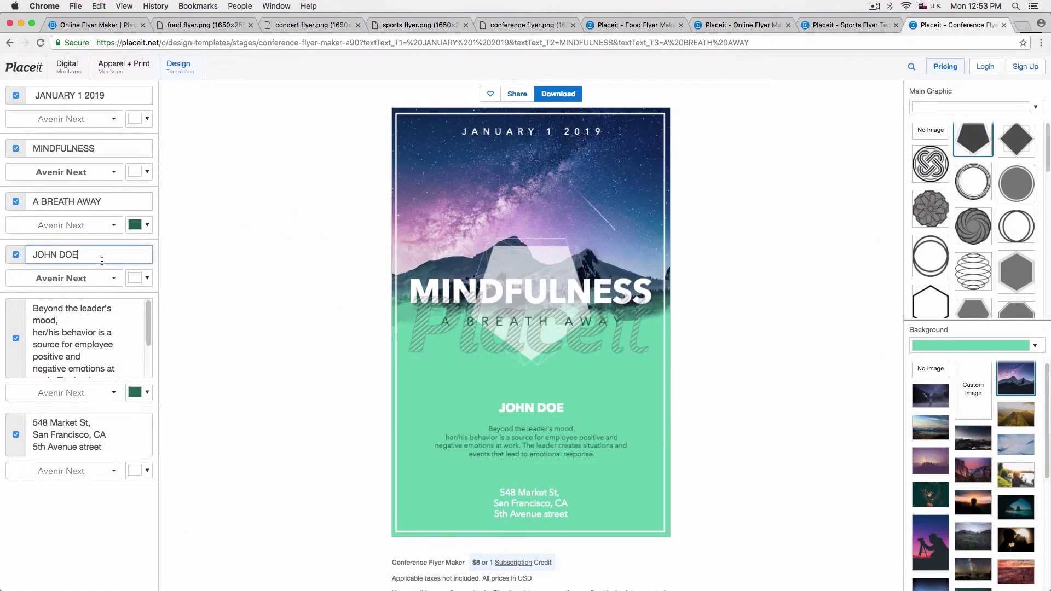
key(super+a)
key(super+v)
- Replace the flyer's description paragraph with the five-line "Learn how mindfulness training can…" text from the Sublime Text notes
key(ctrl+Up)
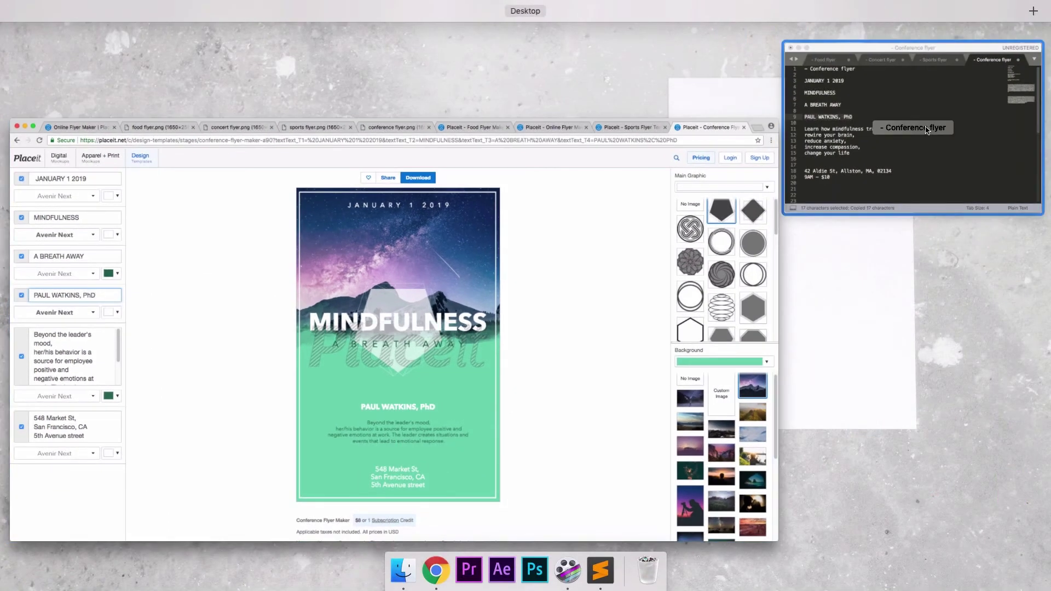
click(927, 130)
drag(598, 309, 537, 277)
key(super+c)
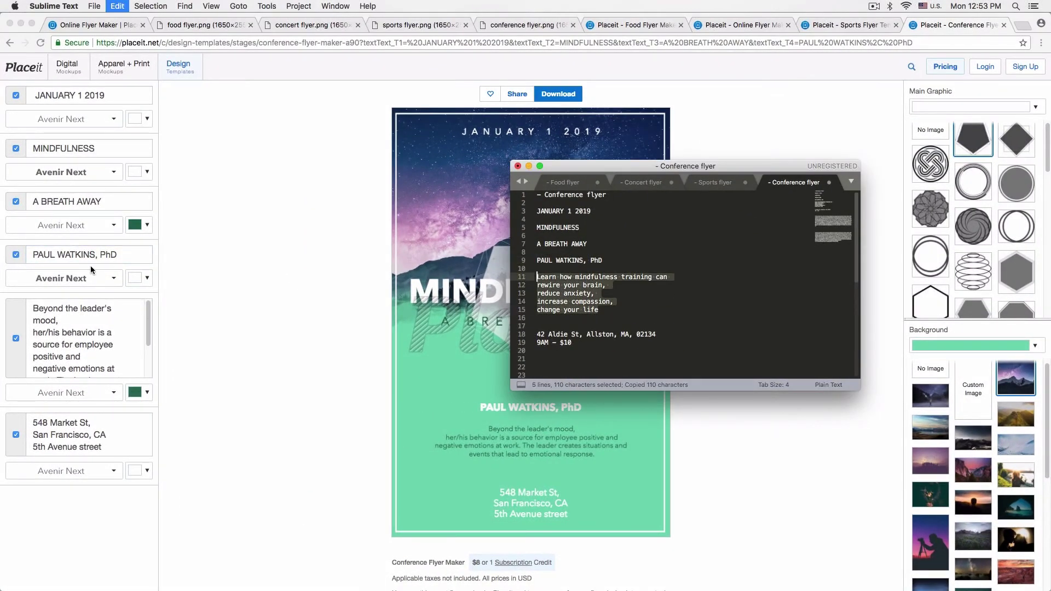
click(92, 269)
click(118, 332)
key(super+a)
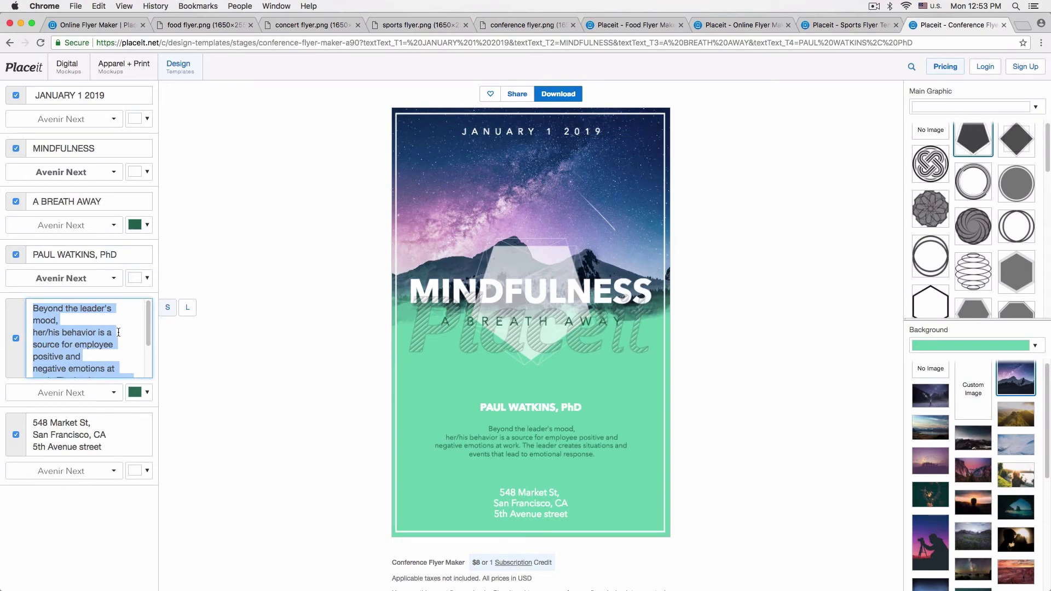
key(super+v)
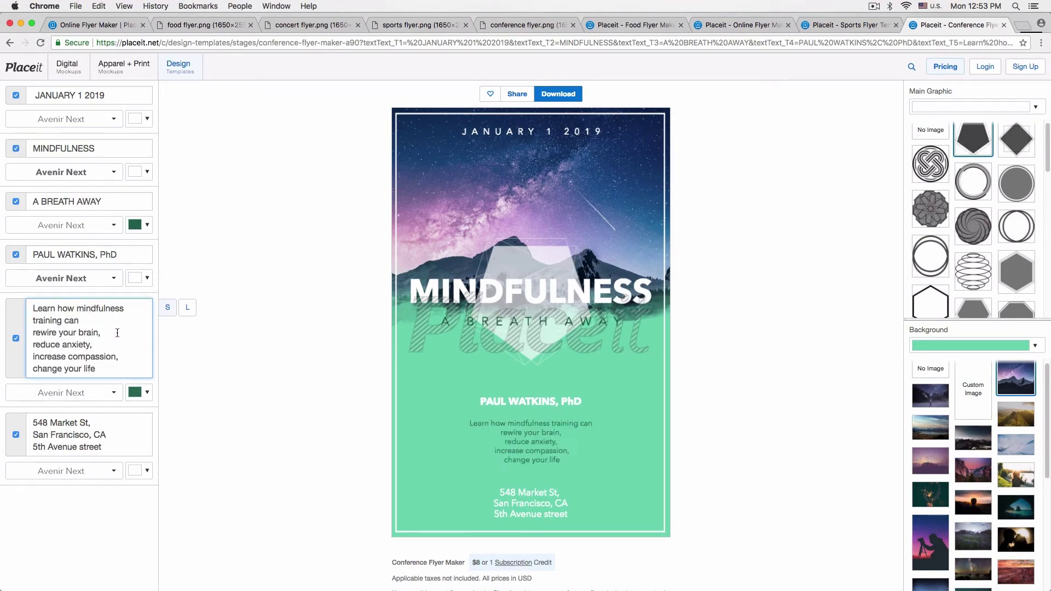
- Replace the flyer's address block with the venue address and the "9AM - $10" line from the Sublime Text notes
key(ctrl+Up)
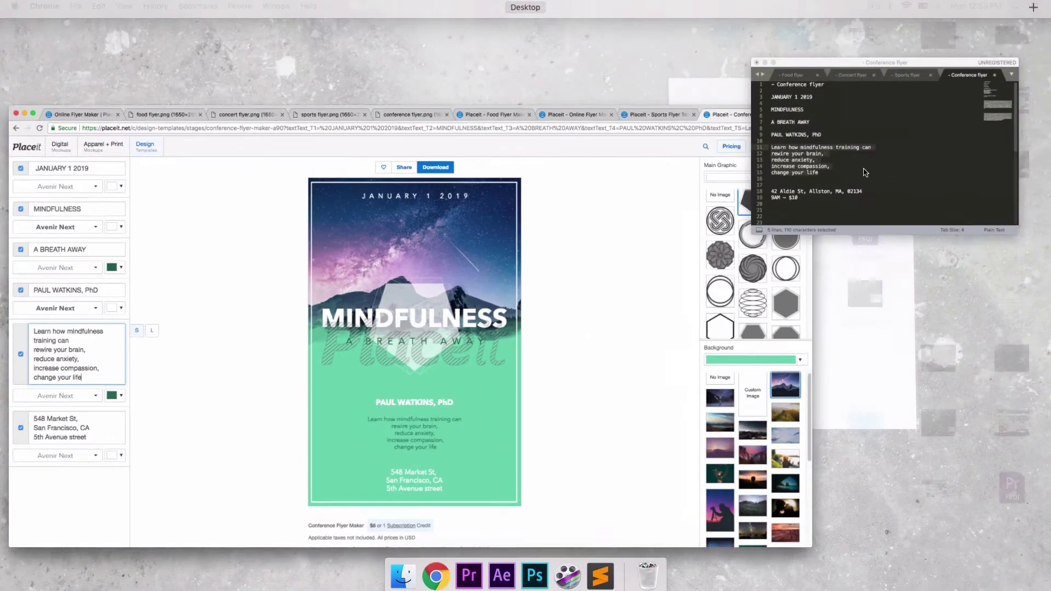
click(903, 132)
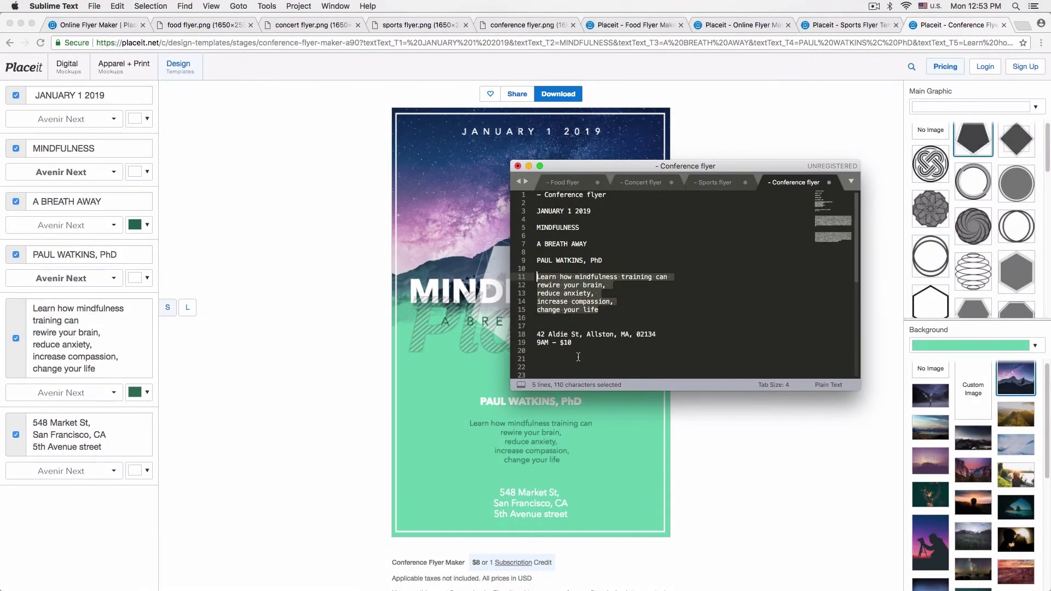
drag(576, 345, 536, 334)
key(super+Tab)
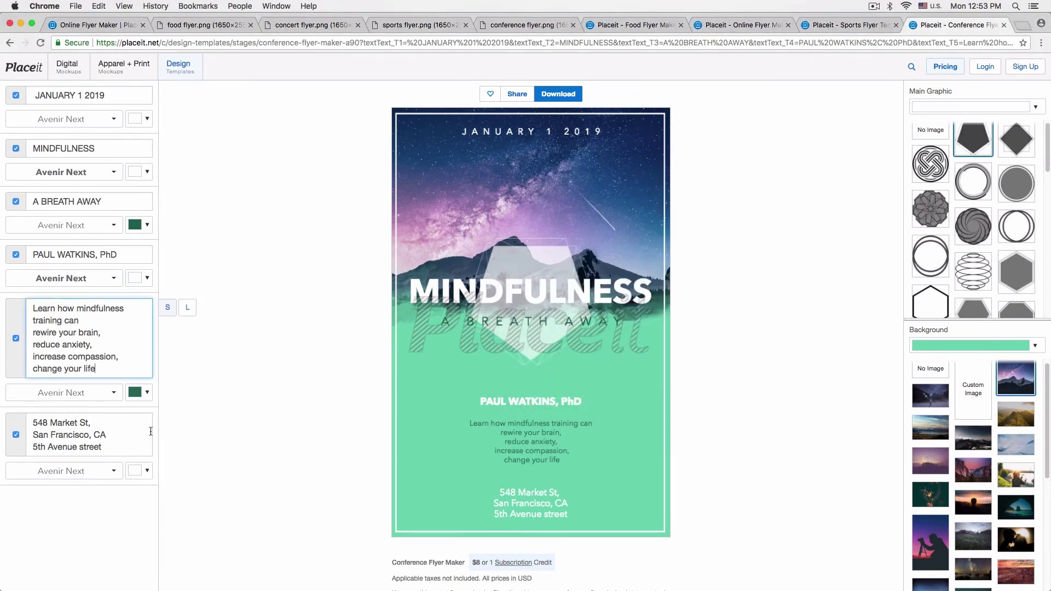
click(144, 442)
key(super+a)
key(super+v)
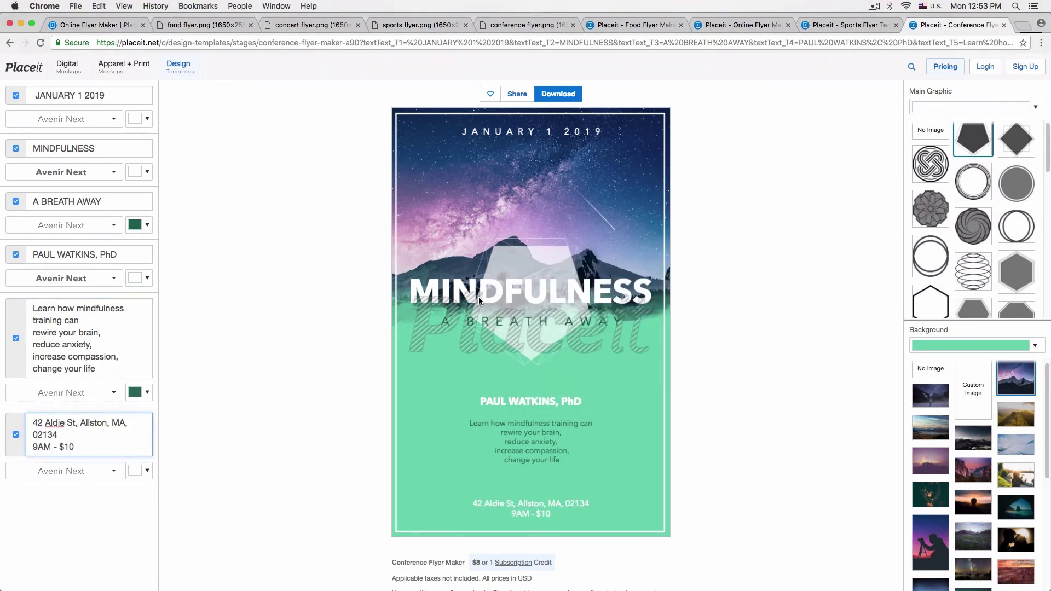
click(782, 383)
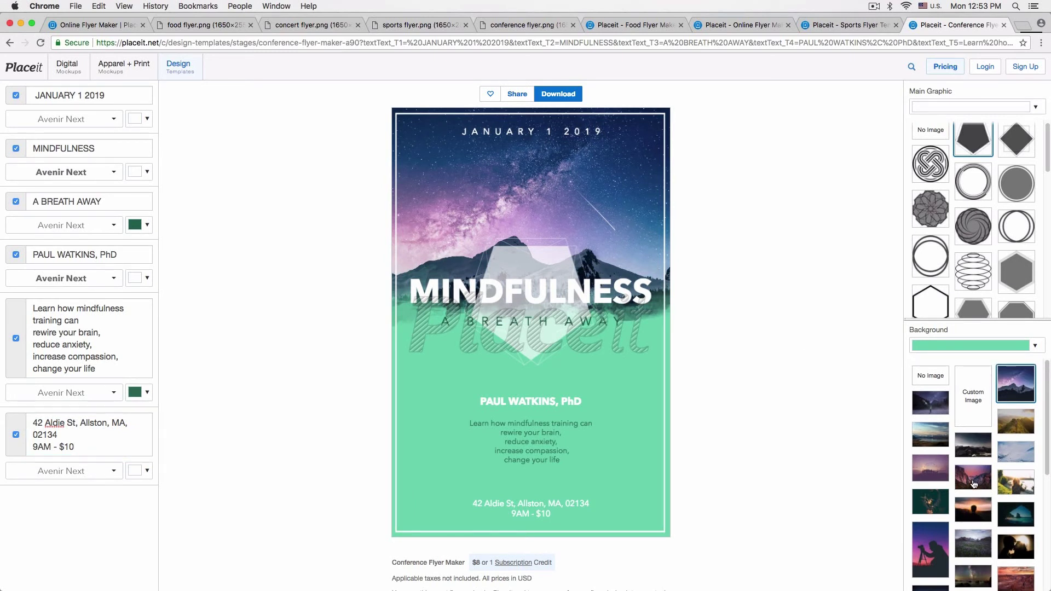
- Set the conference flyer's background to the reddish canyon photo and its background colour to rose red
click(973, 480)
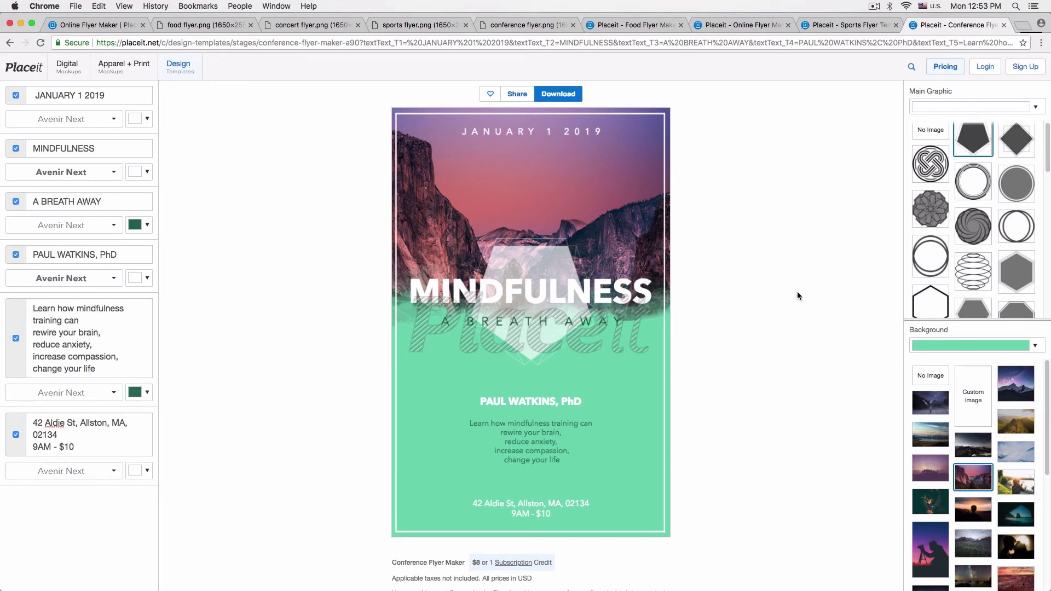
click(977, 350)
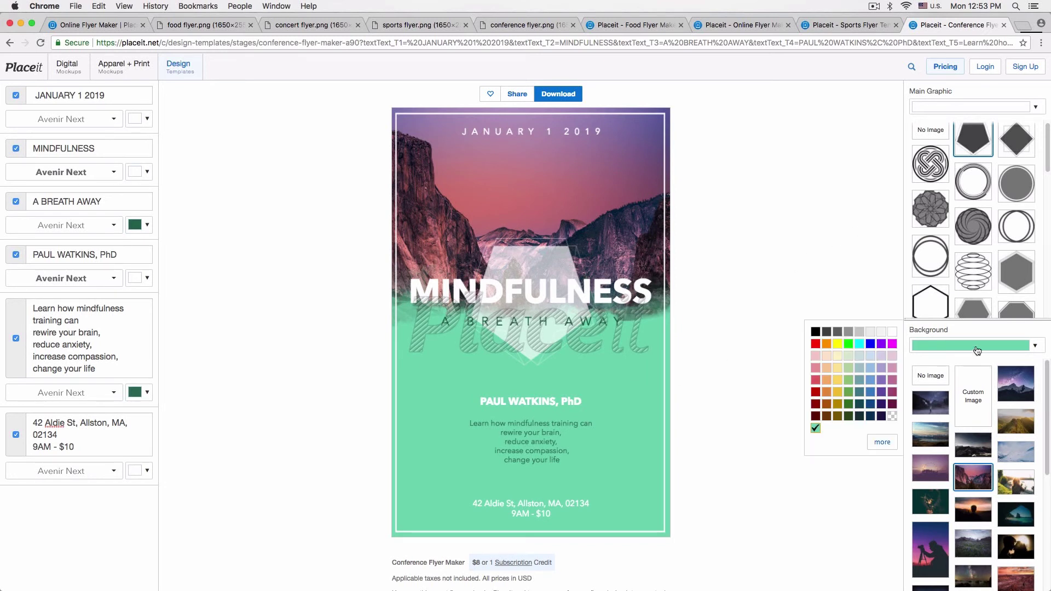
click(815, 384)
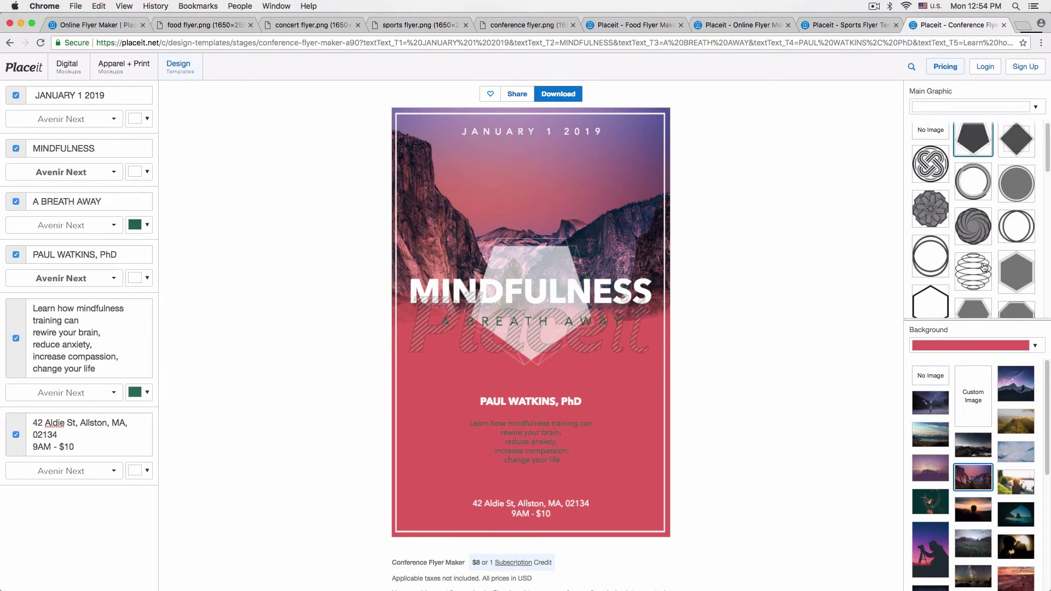
- Browse the main graphic options and replace the conference flyer's pentagon with the layered diamond shape with outlined side edges
scroll(985, 268, down, 5)
scroll(992, 270, up, 1)
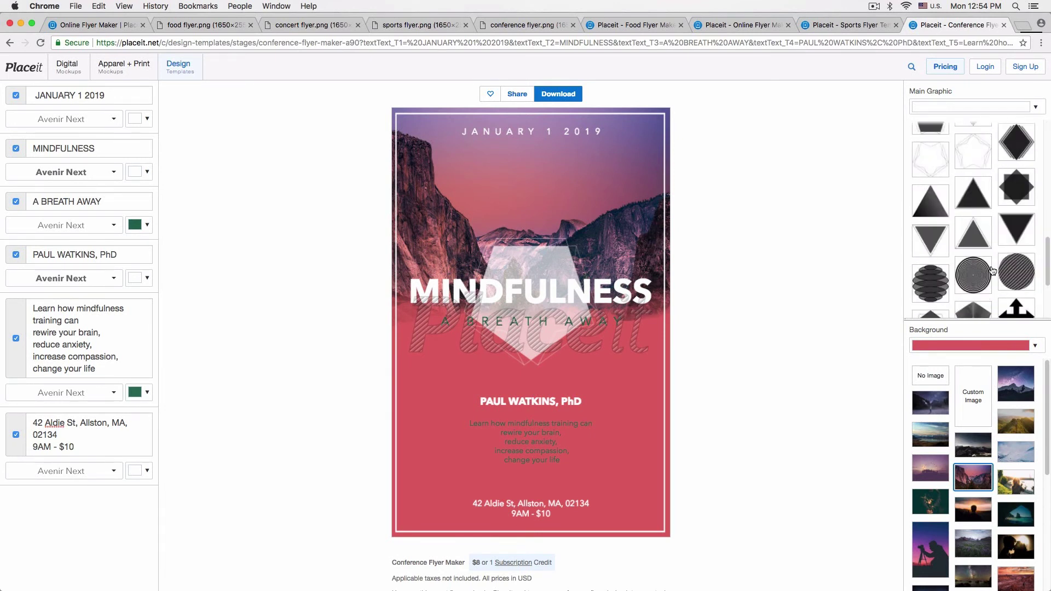
scroll(992, 270, up, 5)
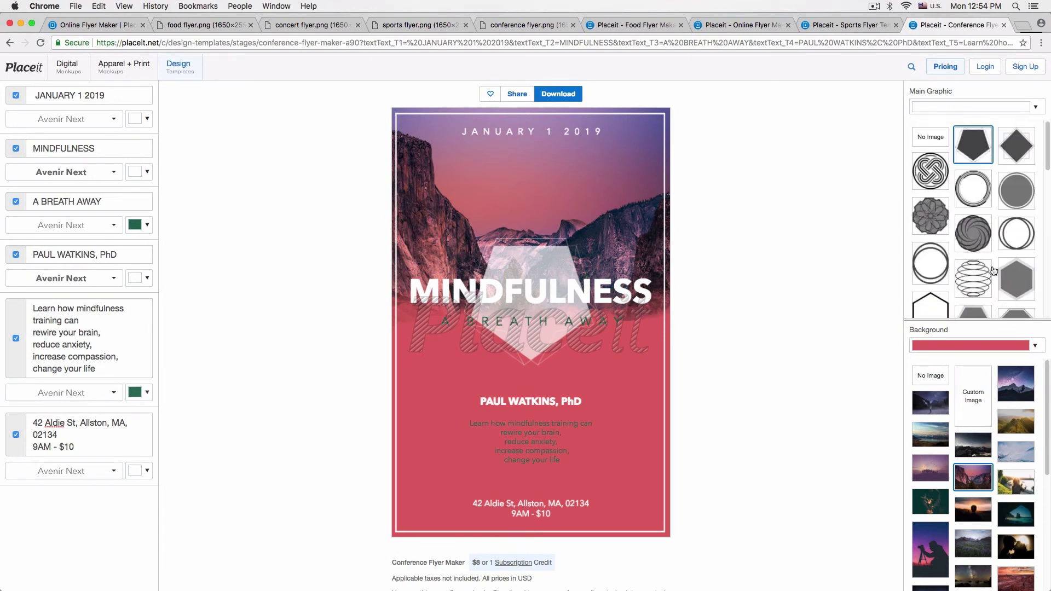
scroll(991, 270, down, 3)
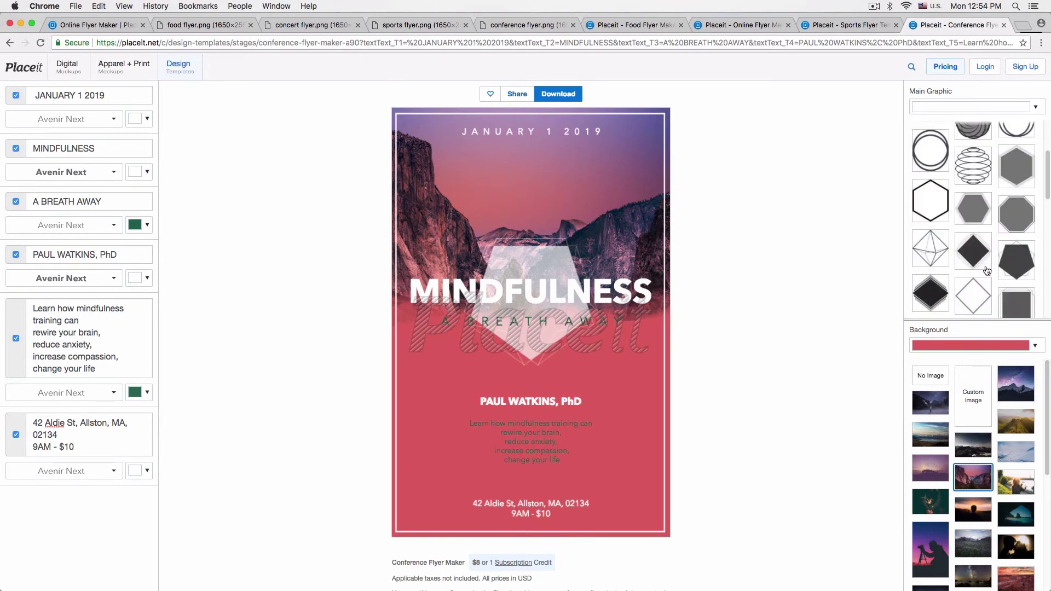
scroll(987, 271, down, 5)
click(920, 256)
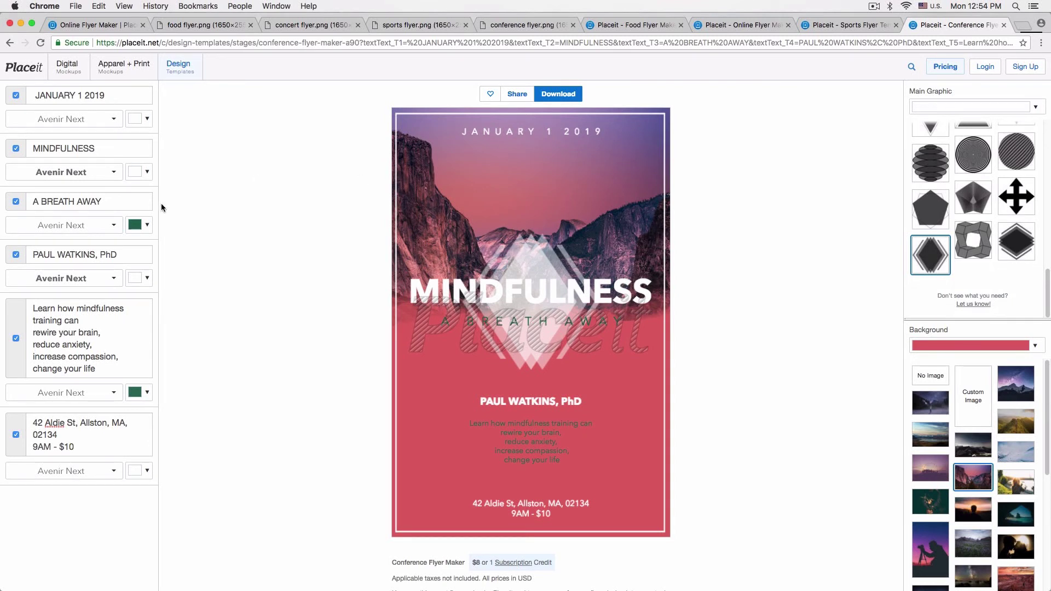
- Try medium pink and then pale pink as the colour of the "A BREATH AWAY" tagline
click(143, 226)
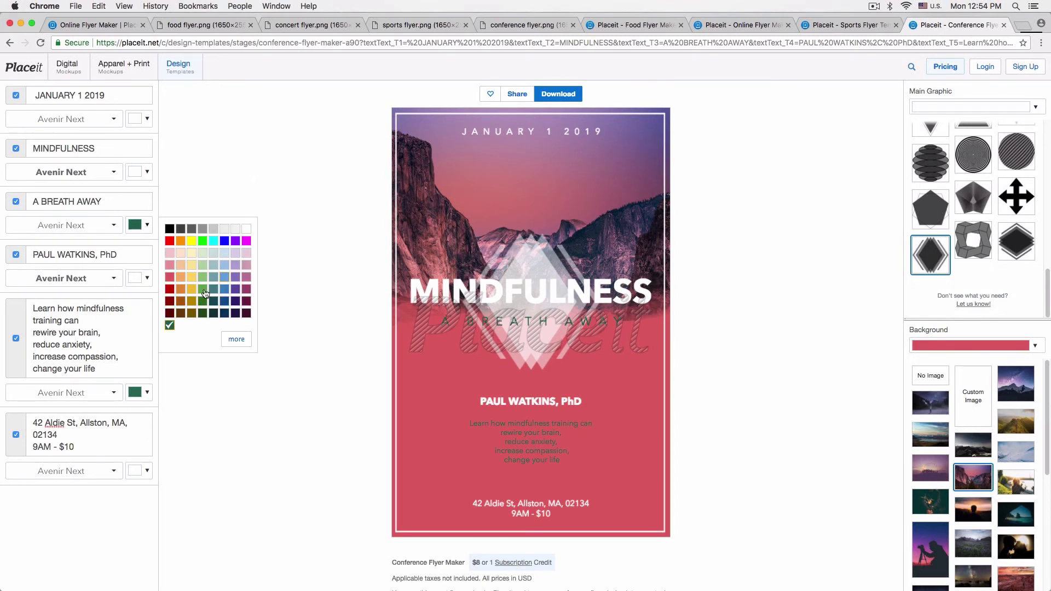
click(169, 271)
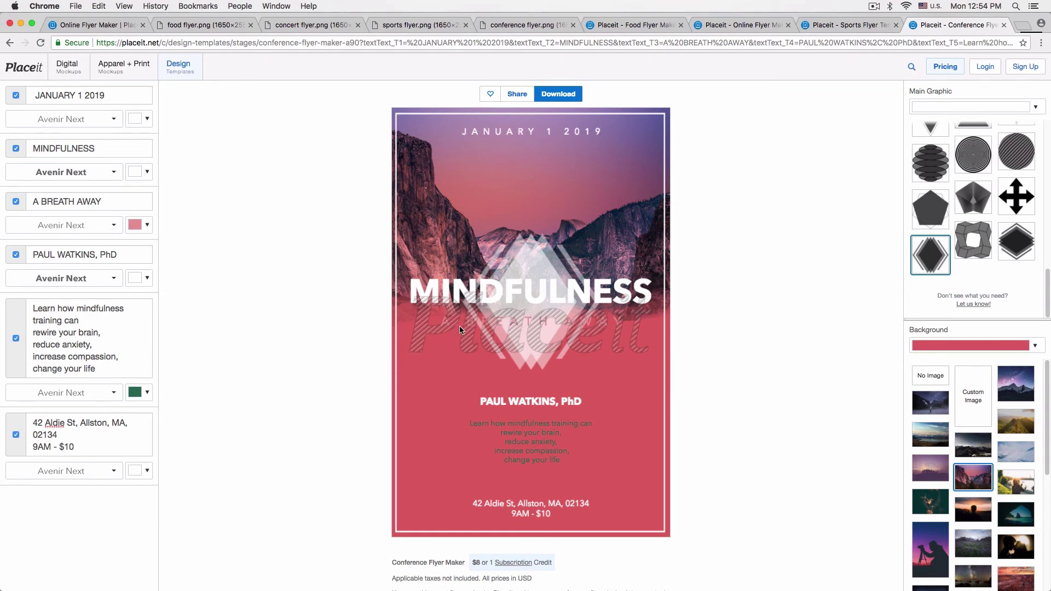
click(138, 226)
click(171, 263)
- Set the "A BREATH AWAY" tagline to white and the "Learn how mindfulness training can" paragraph to pale pink
click(137, 226)
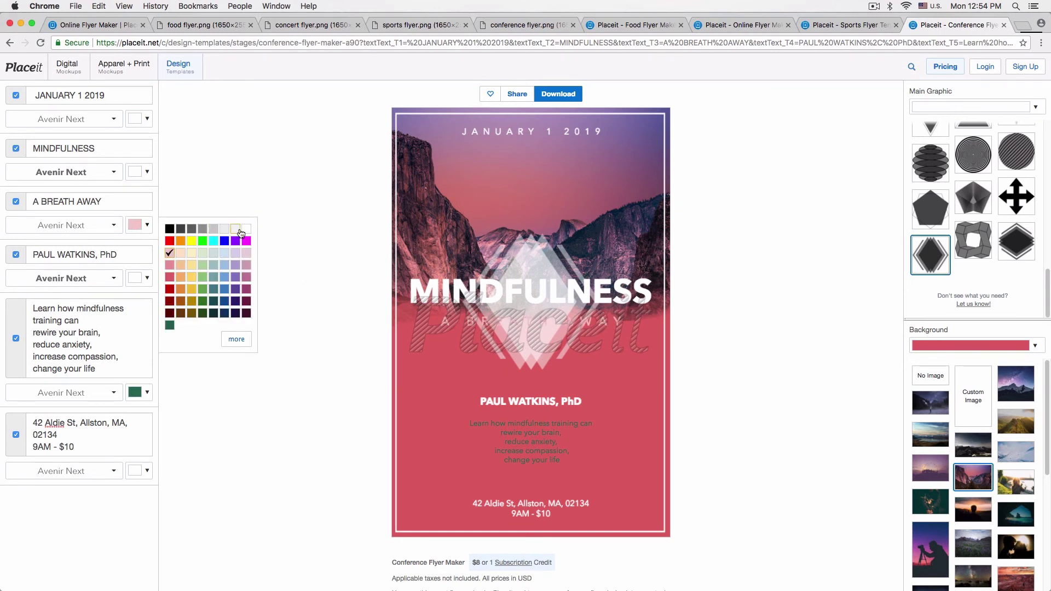
click(246, 229)
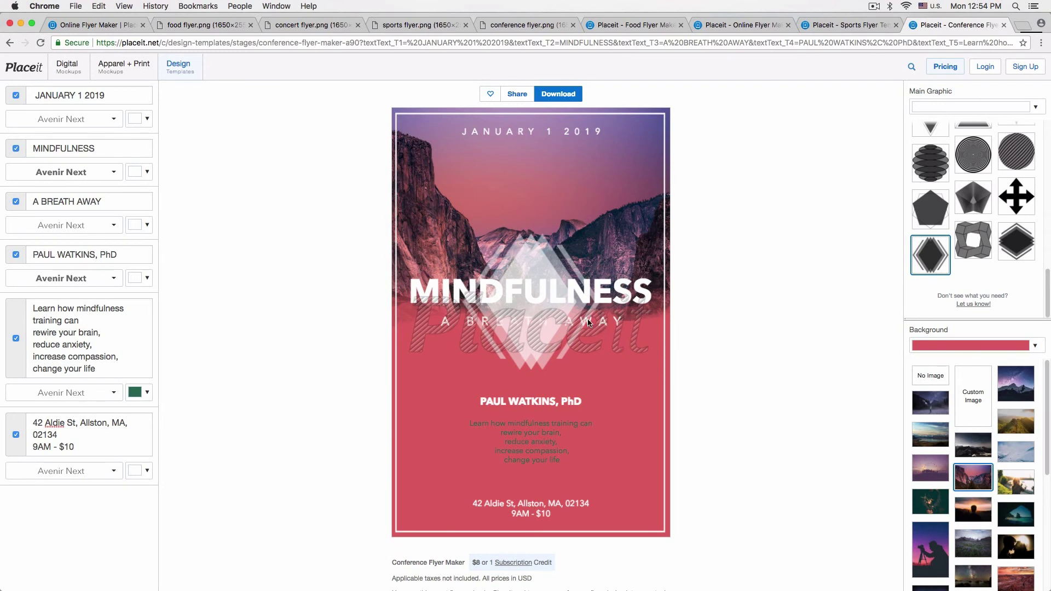
click(139, 392)
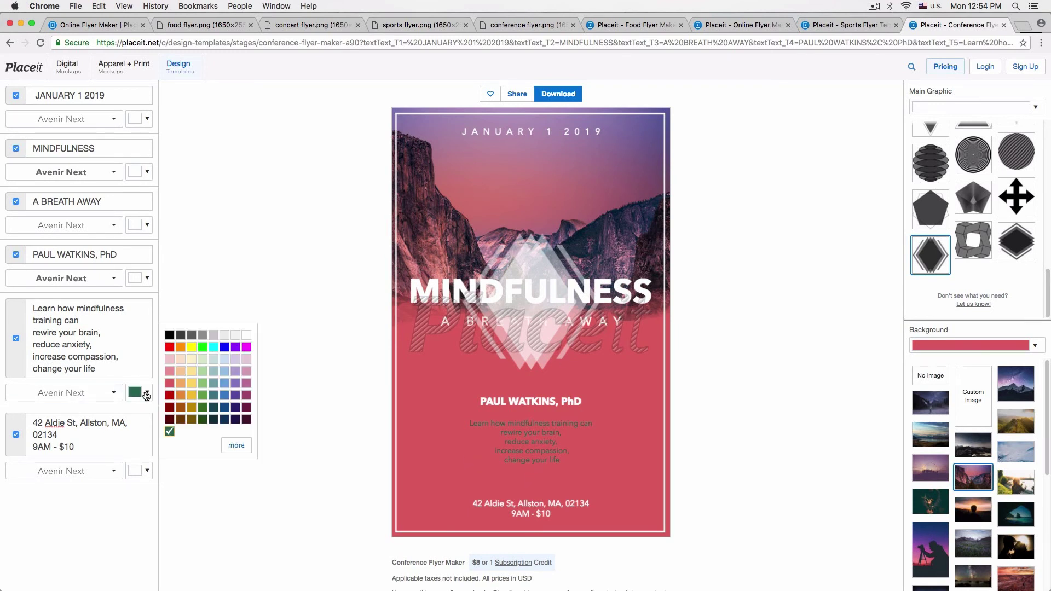
click(169, 359)
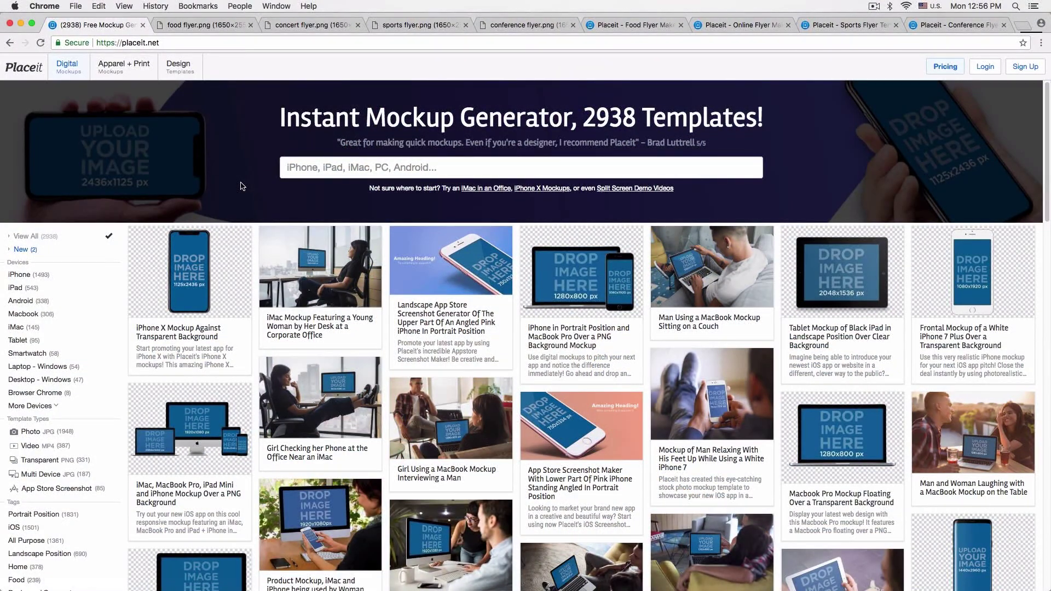
- Open the Online Flyer Maker design templates from the Placeit homepage and look through the flyer gallery
mouse_move(180, 71)
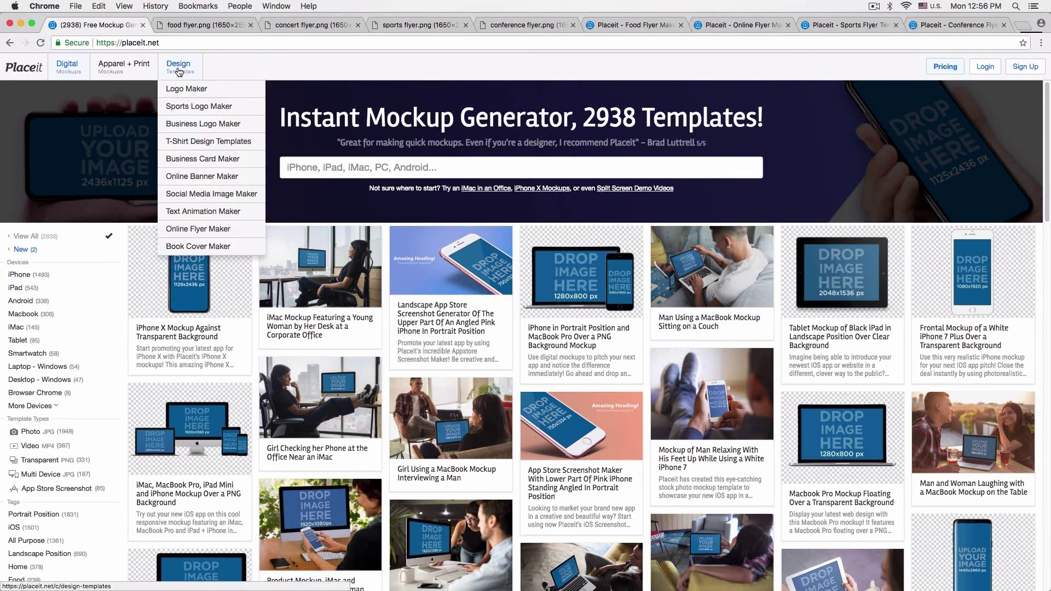
click(219, 234)
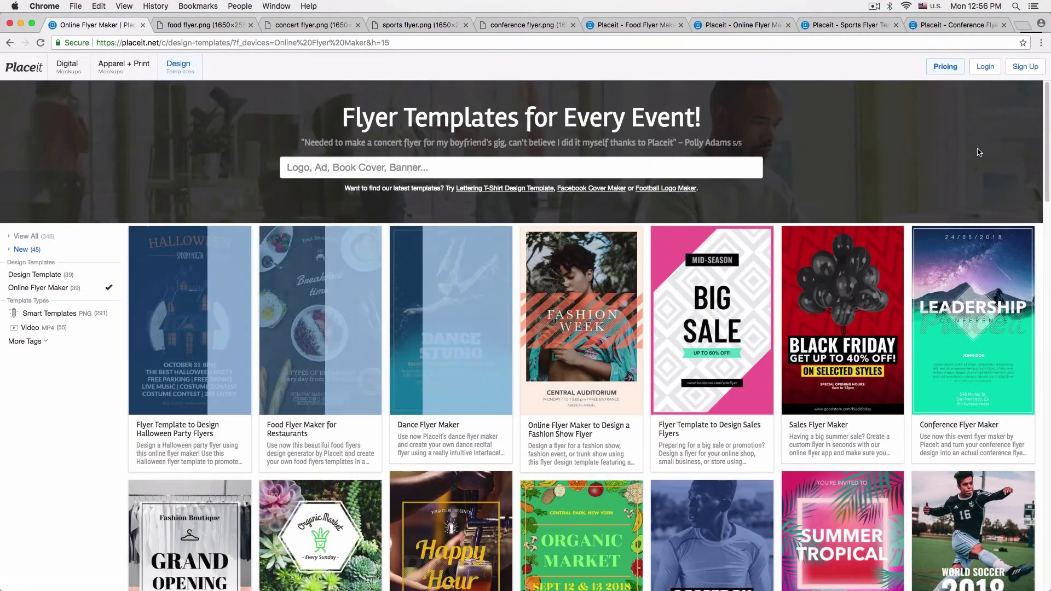
scroll(980, 152, down, 2)
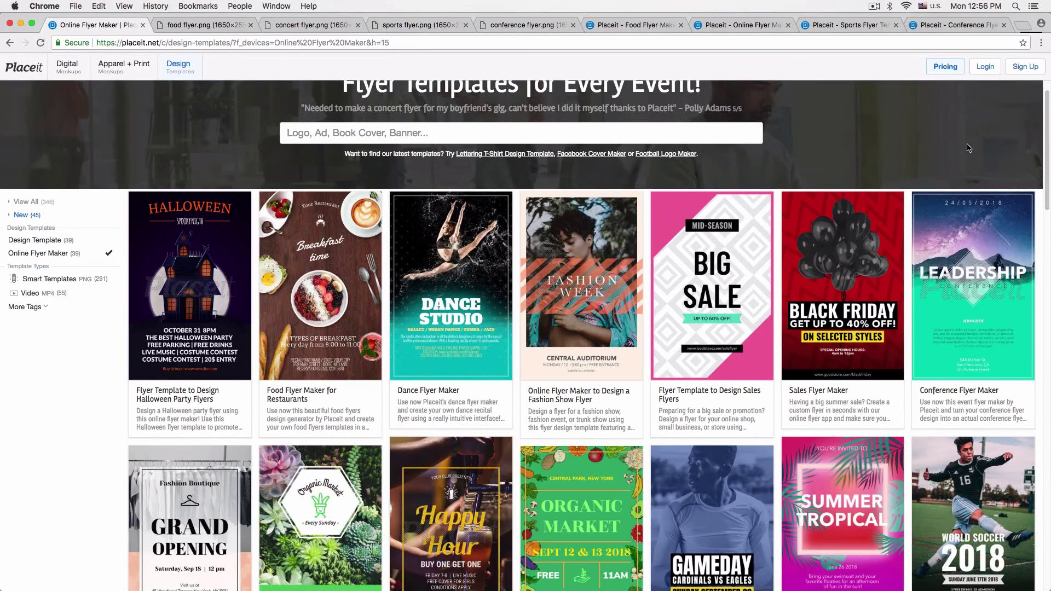
scroll(969, 147, down, 5)
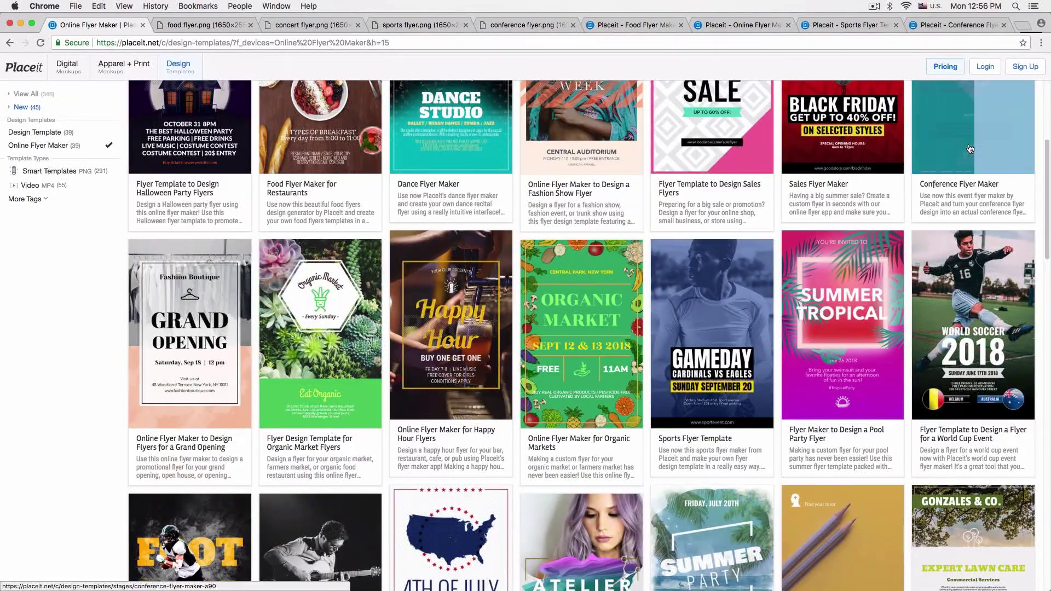
scroll(969, 149, down, 5)
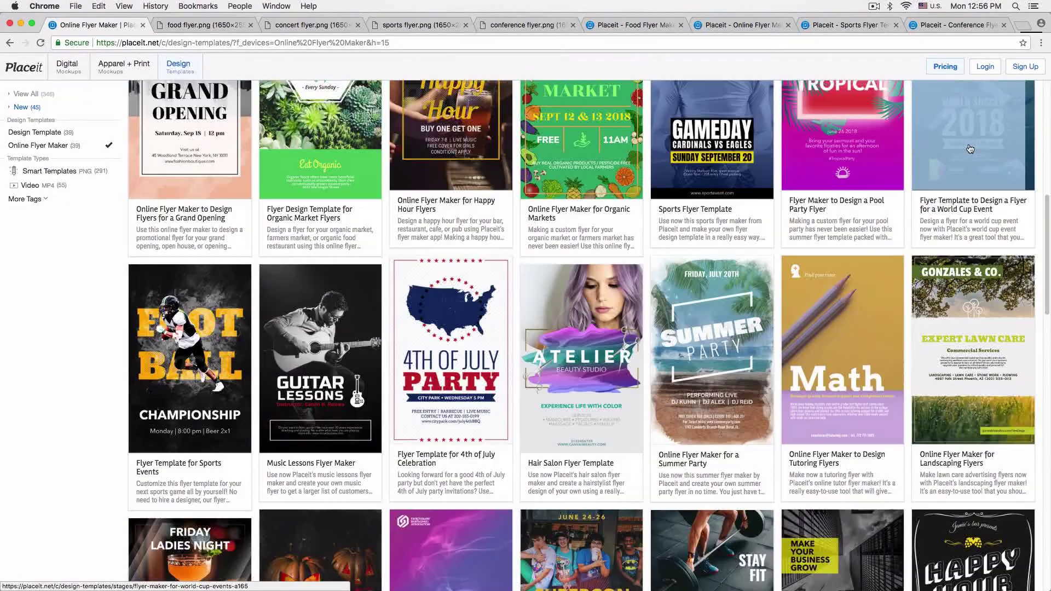